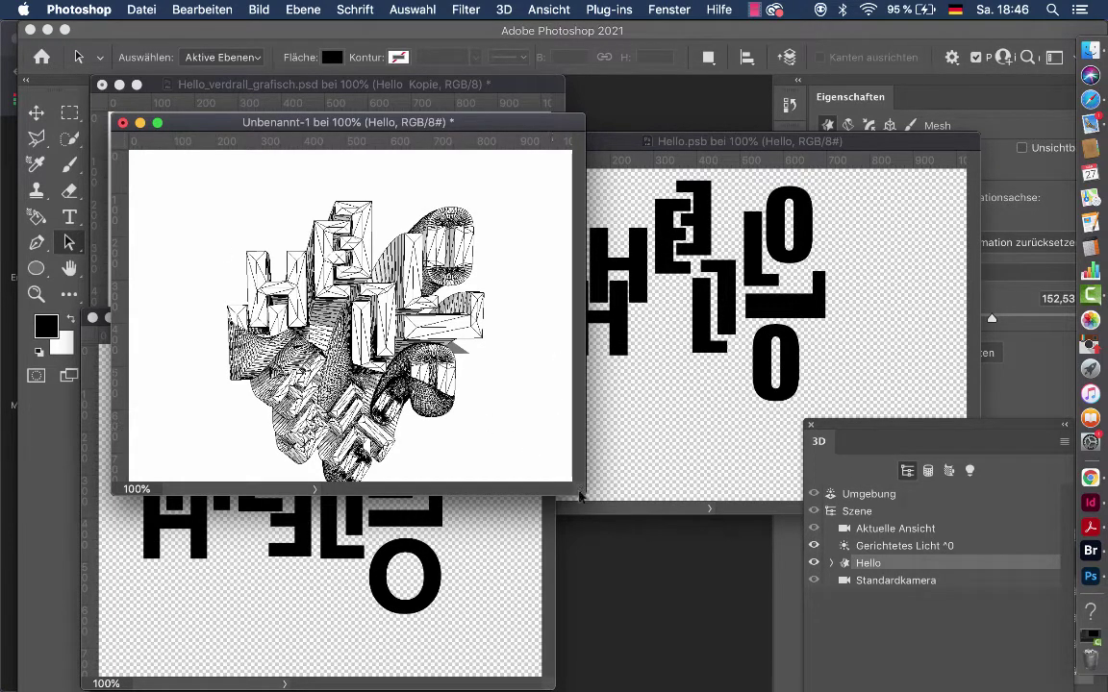
Step: Resize and rearrange the hatched render and Hello.psb windows to compare them
drag(580, 494, 662, 636)
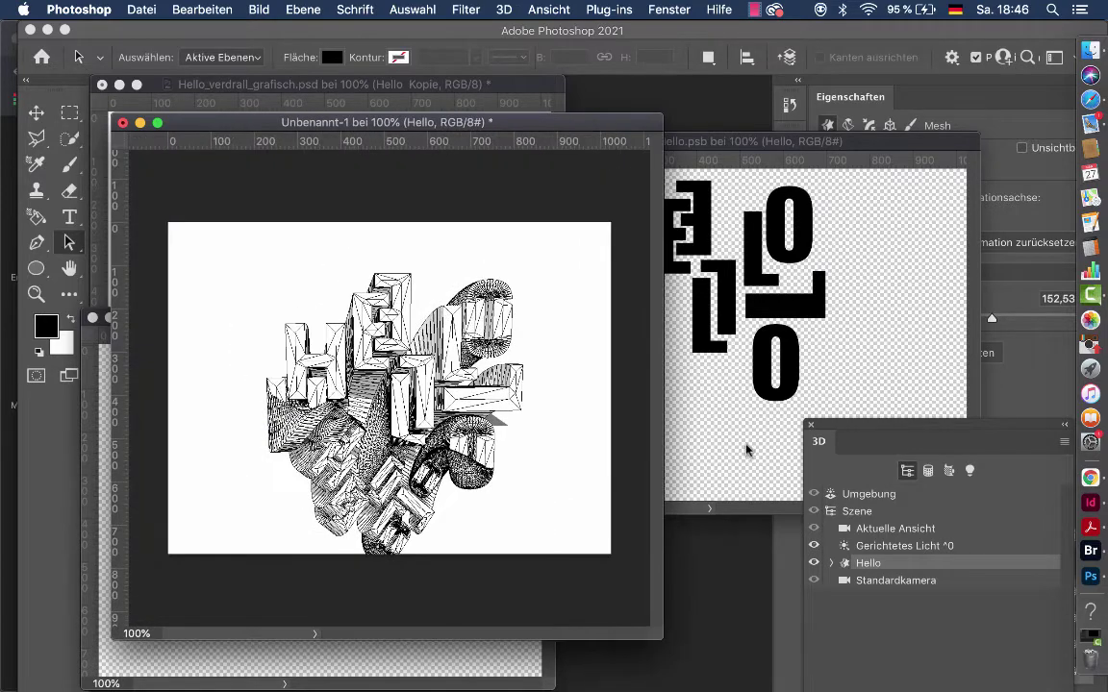
drag(737, 142, 821, 140)
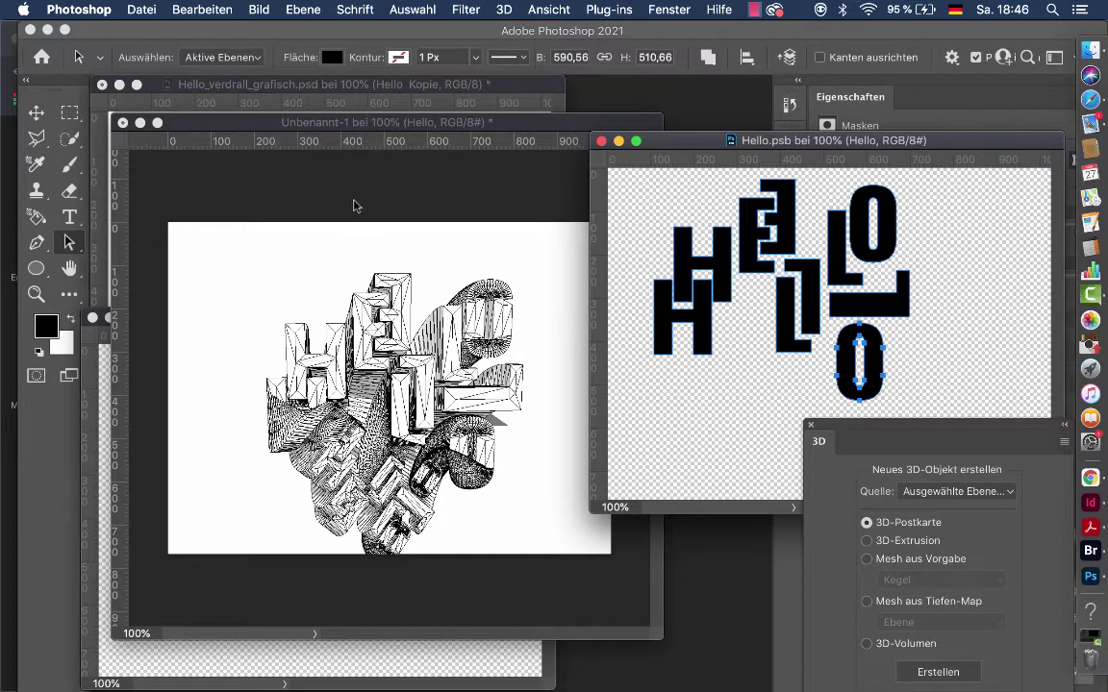
drag(322, 128, 647, 88)
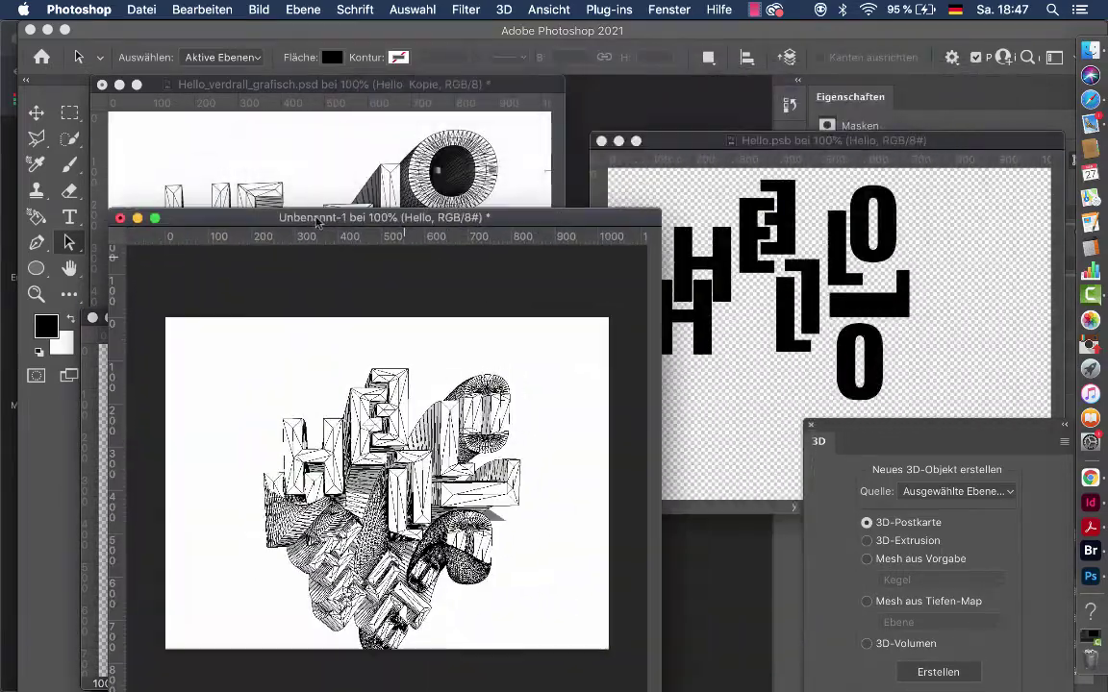
drag(646, 88, 314, 214)
click(240, 83)
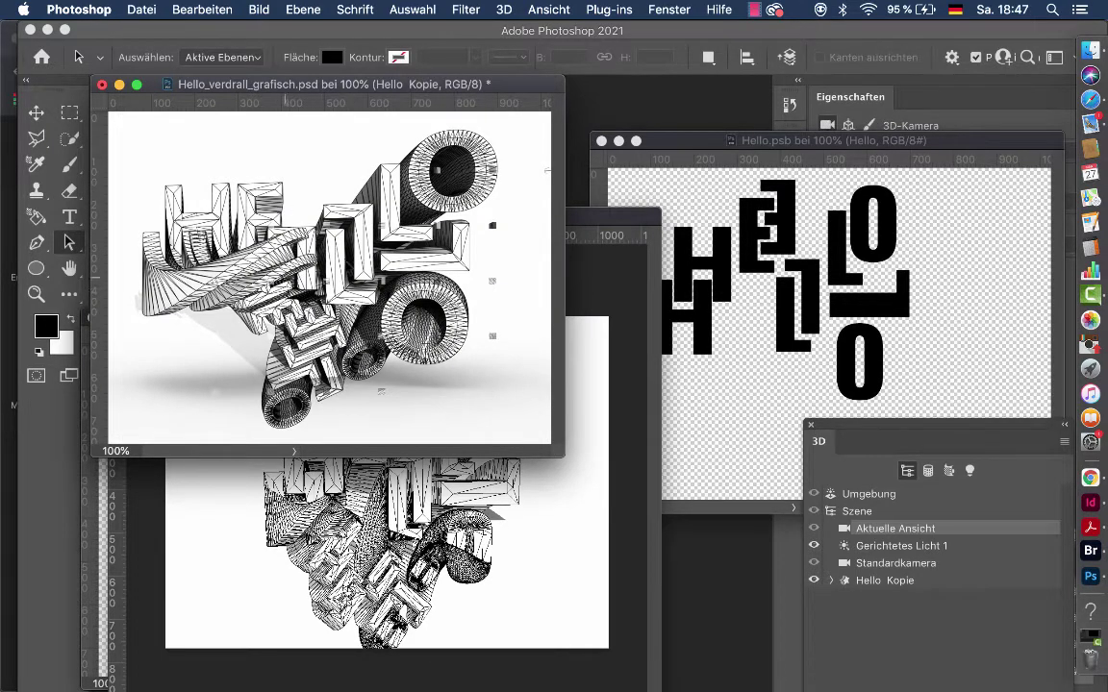
Step: Raise the Unbenannt-1 render window, then float the 3D panel and redock it at bottom right
click(268, 490)
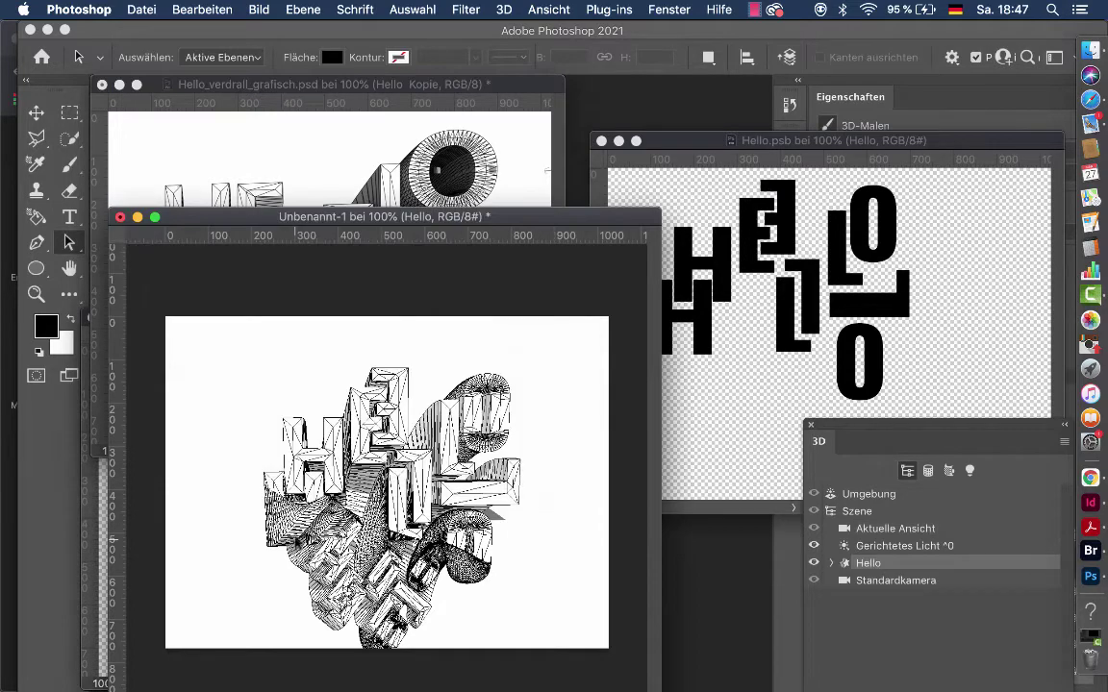
drag(356, 223, 353, 90)
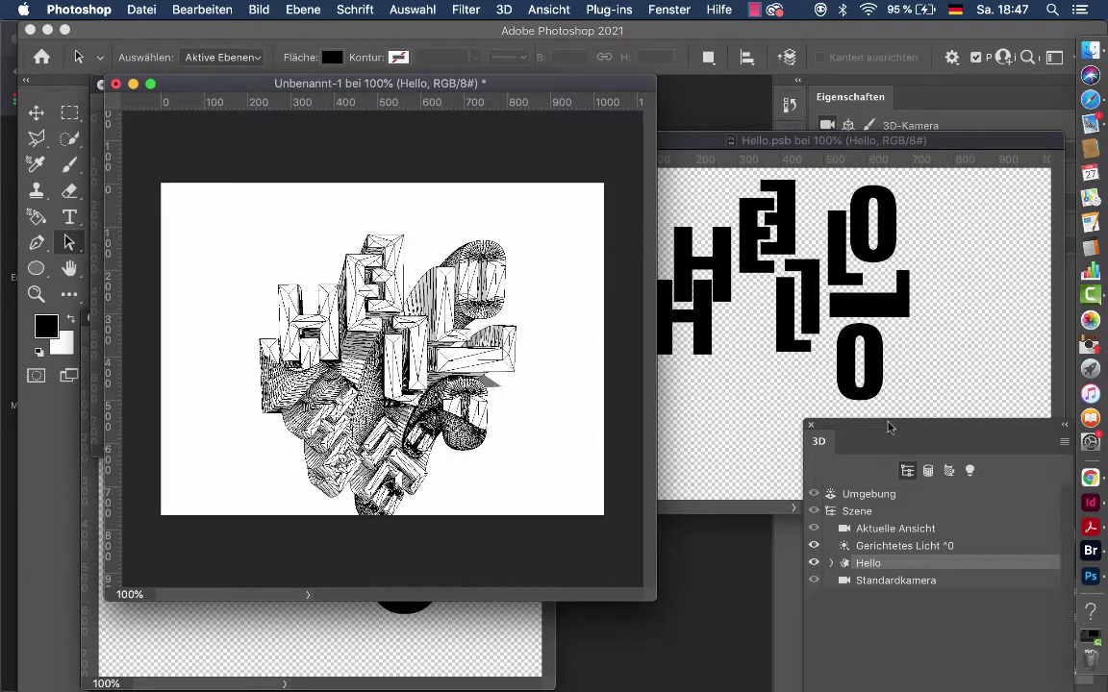
drag(888, 429, 742, 112)
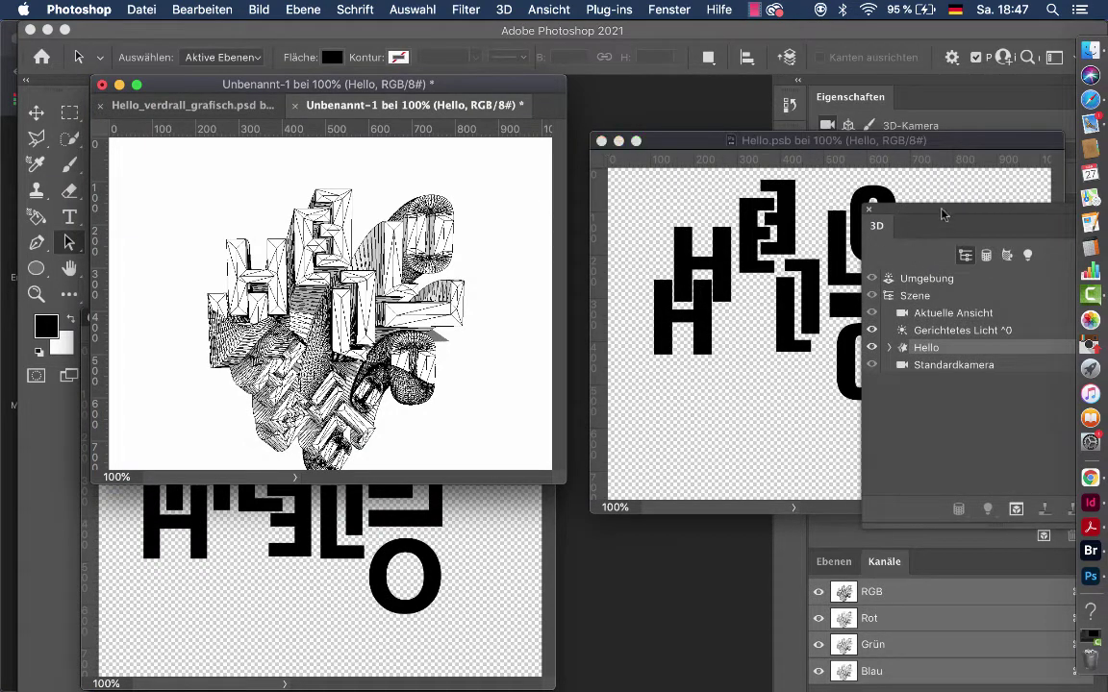
drag(943, 213, 867, 514)
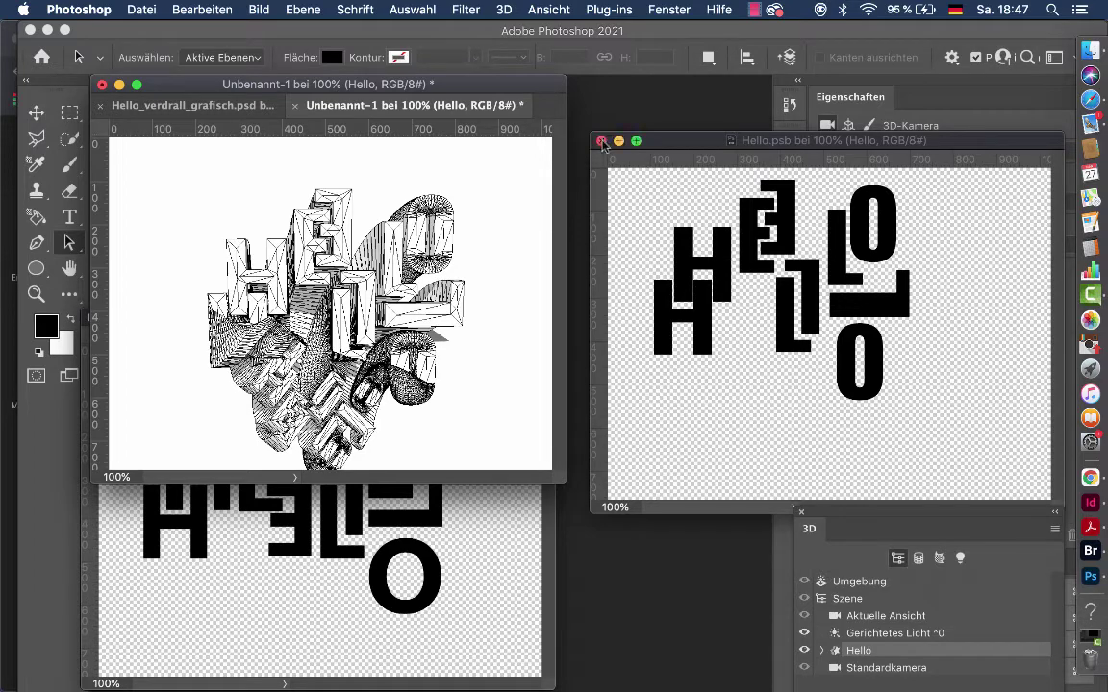
Step: Create a new 1024 × 768 document from the Web – Minimum preset
click(141, 12)
click(144, 30)
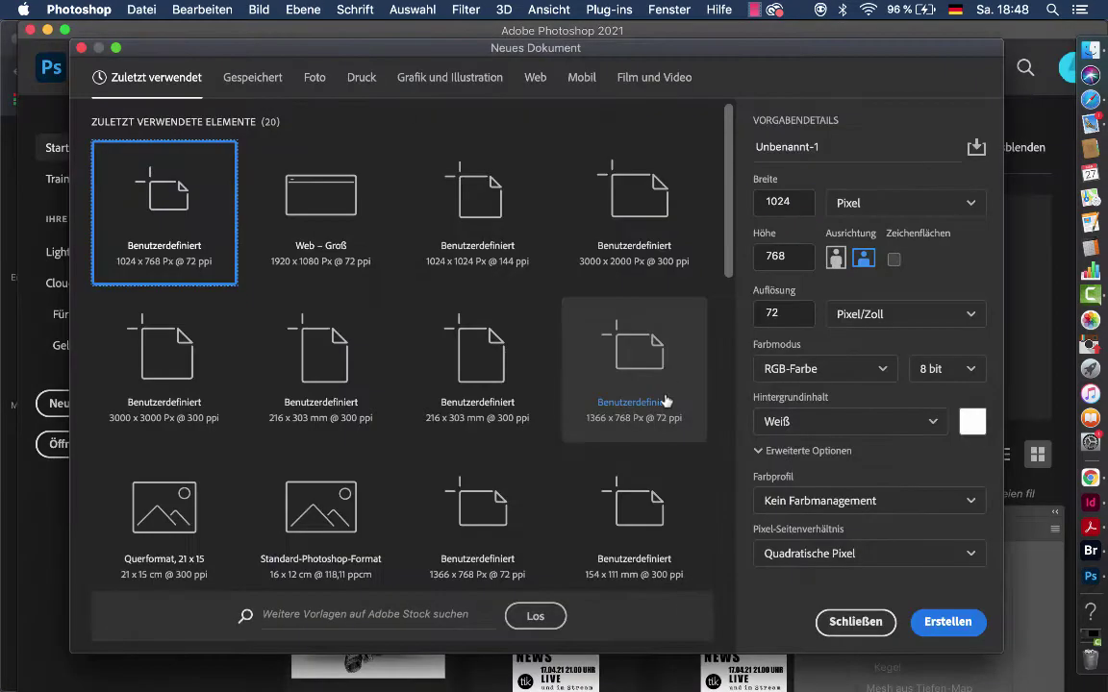
click(531, 77)
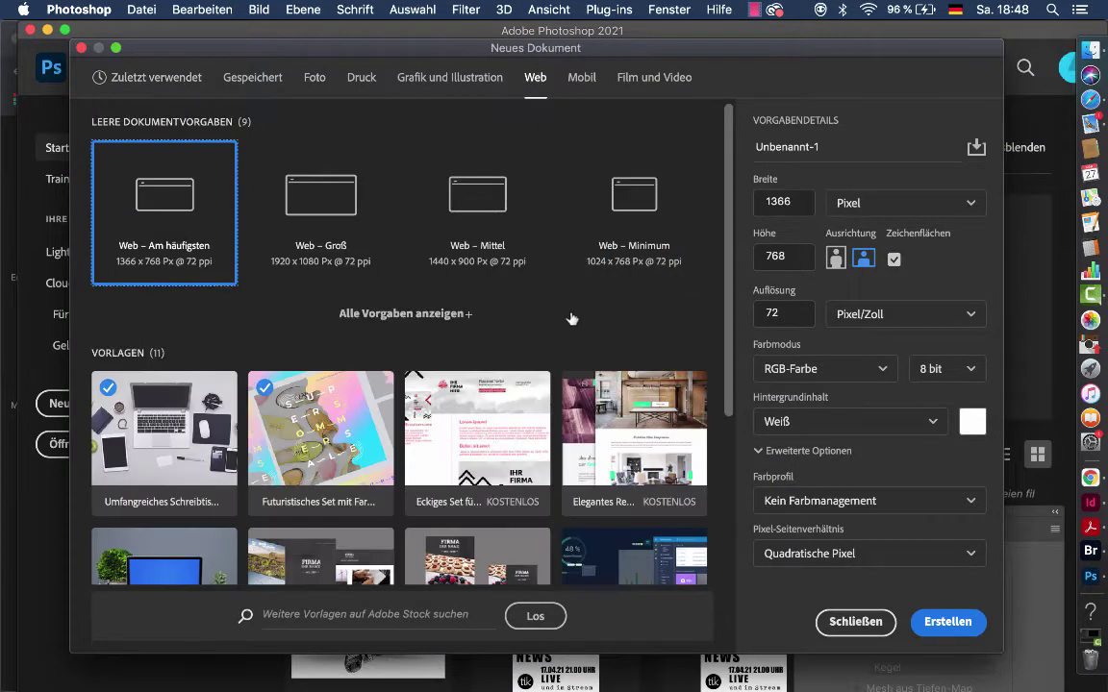
click(428, 317)
click(640, 216)
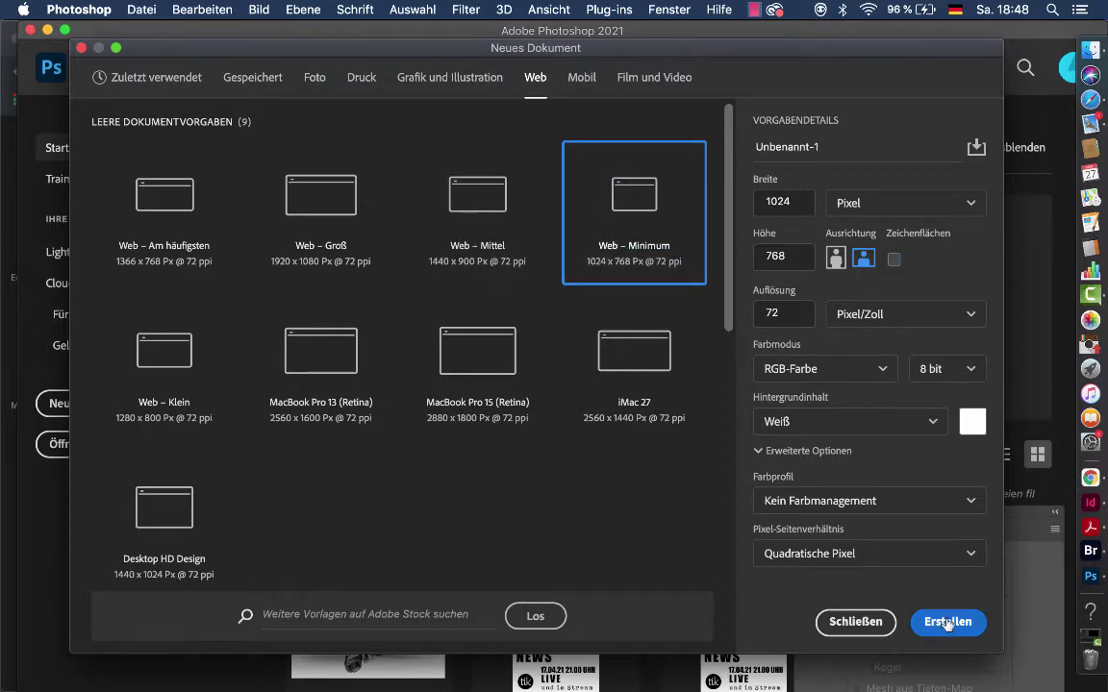
click(947, 623)
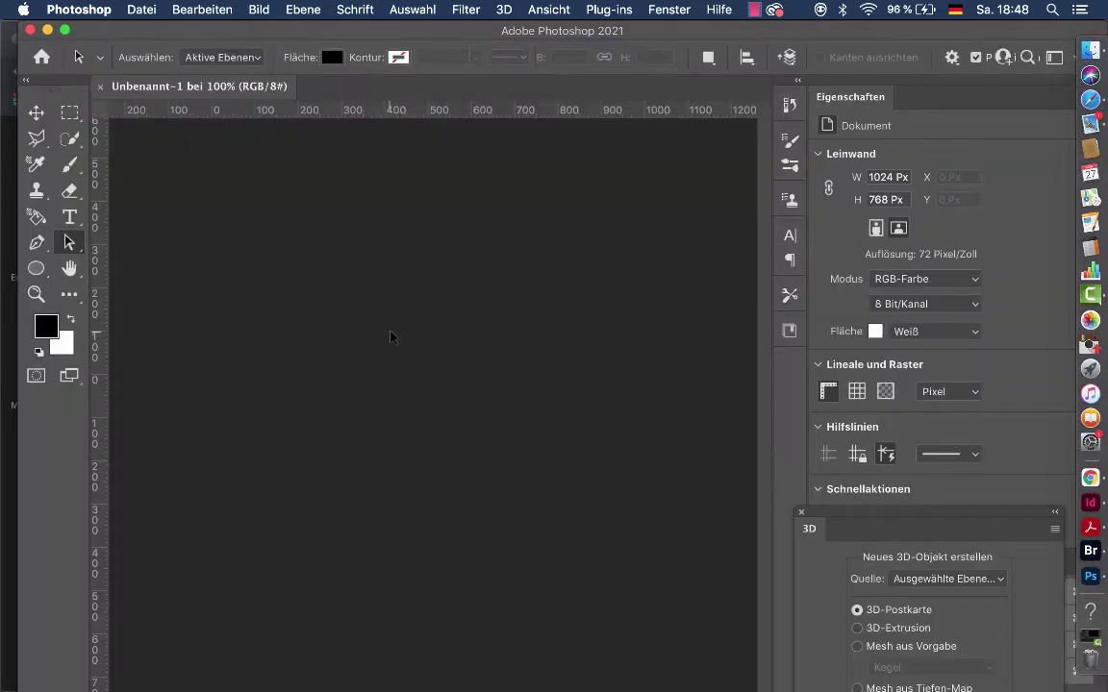
Step: Put the new Unbenannt-1 document in its own floating window
click(688, 16)
mouse_move(685, 30)
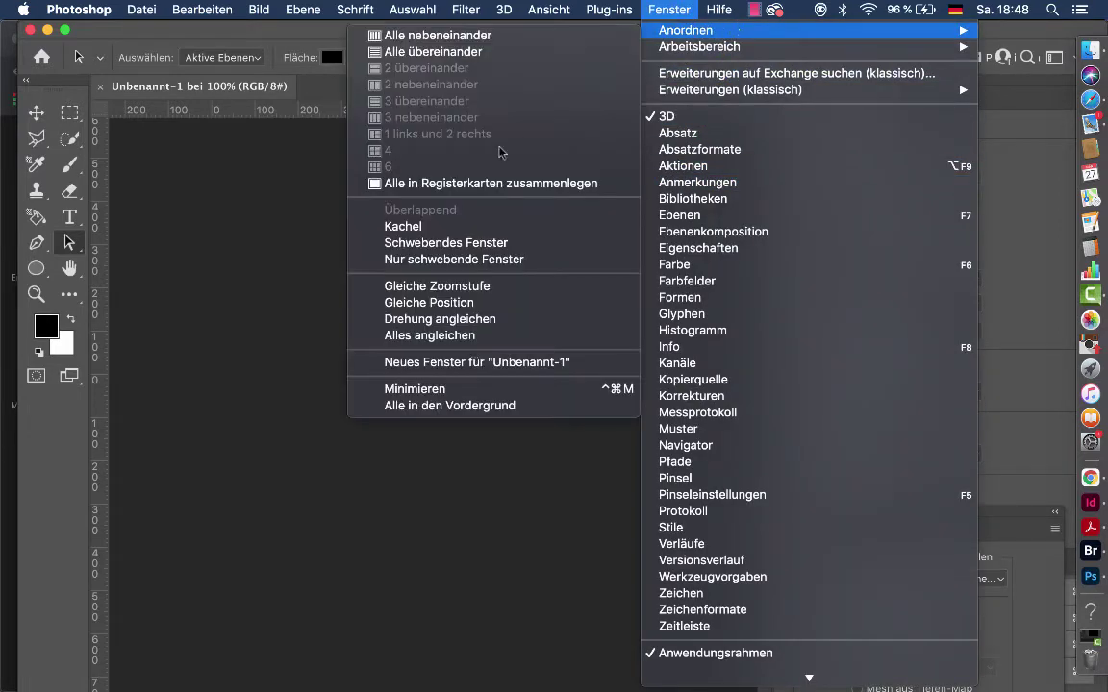
click(442, 259)
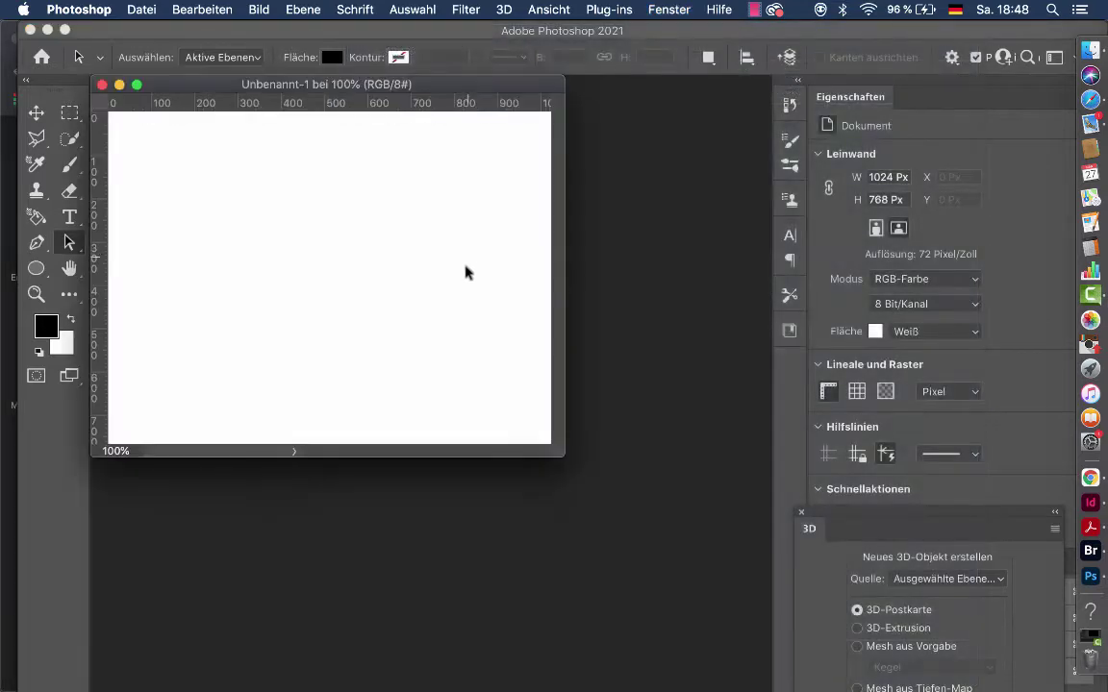
mouse_move(301, 91)
mouse_down()
mouse_move(371, 119)
mouse_move(333, 105)
mouse_up()
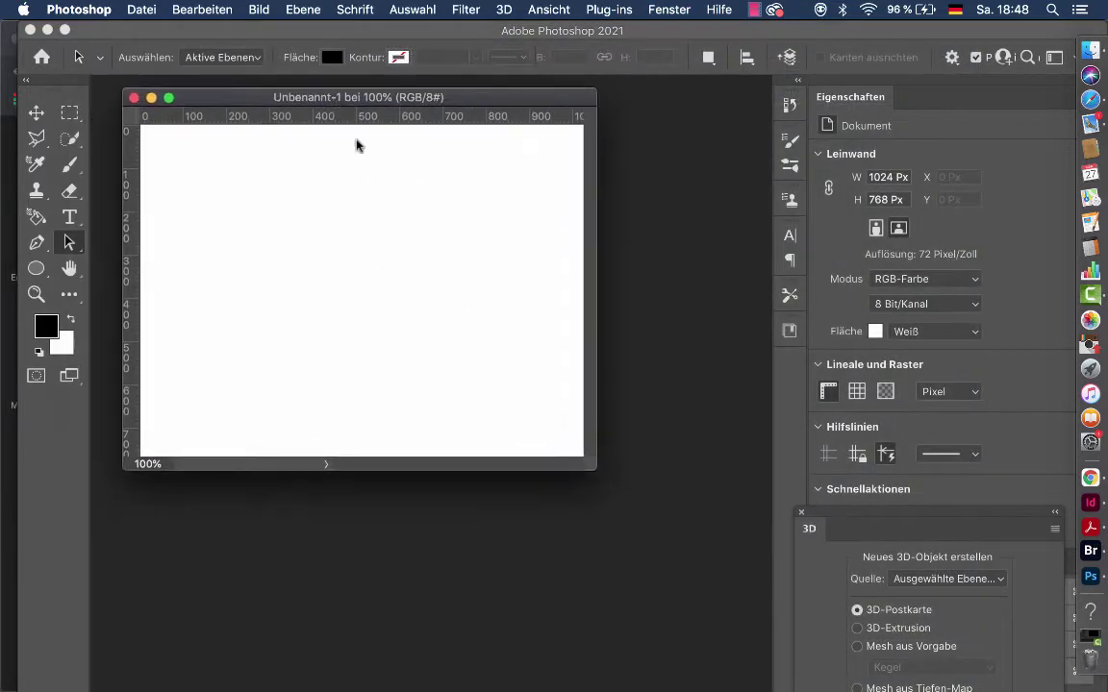
Step: Add a HELLO text layer on the canvas
click(69, 216)
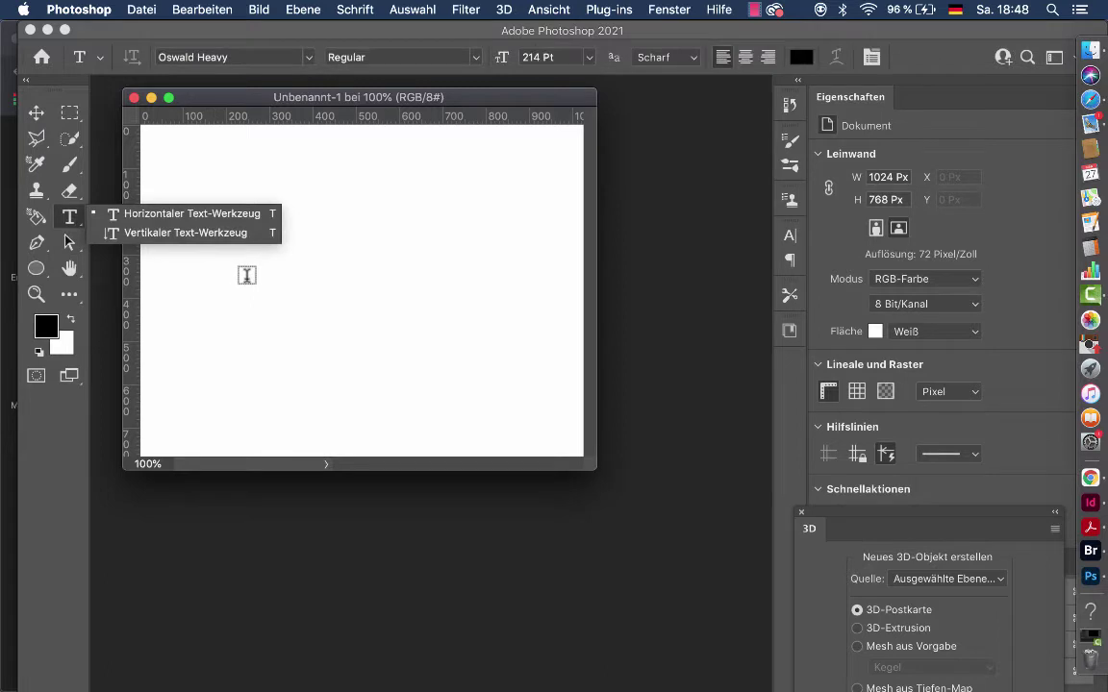
click(149, 213)
click(241, 242)
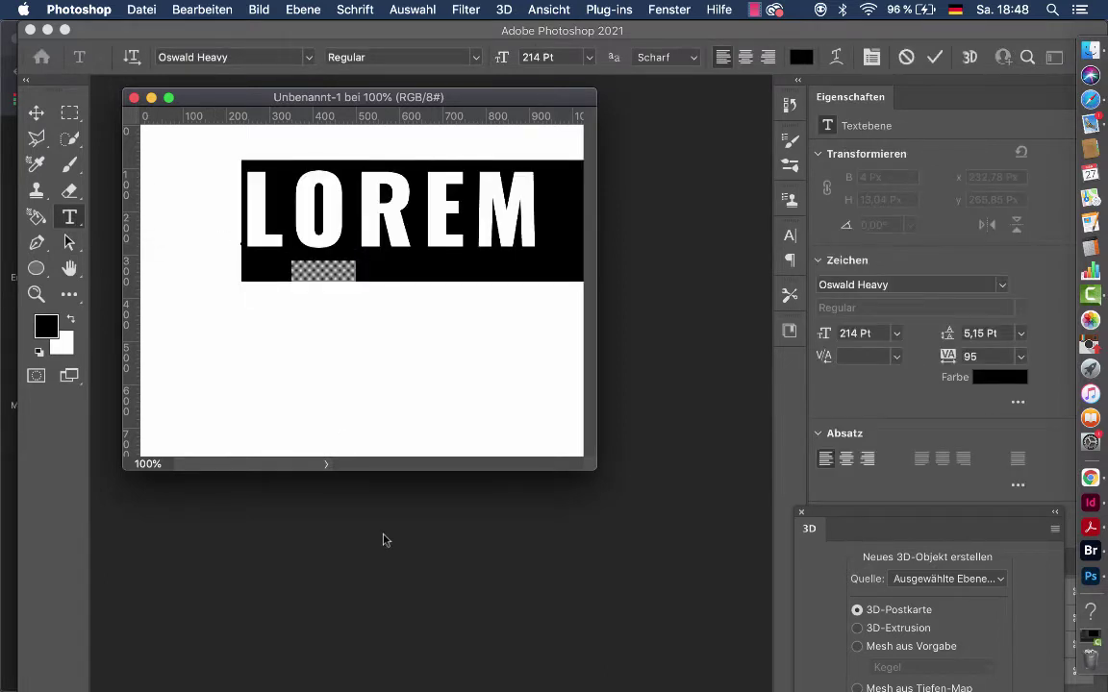
text(HEL)
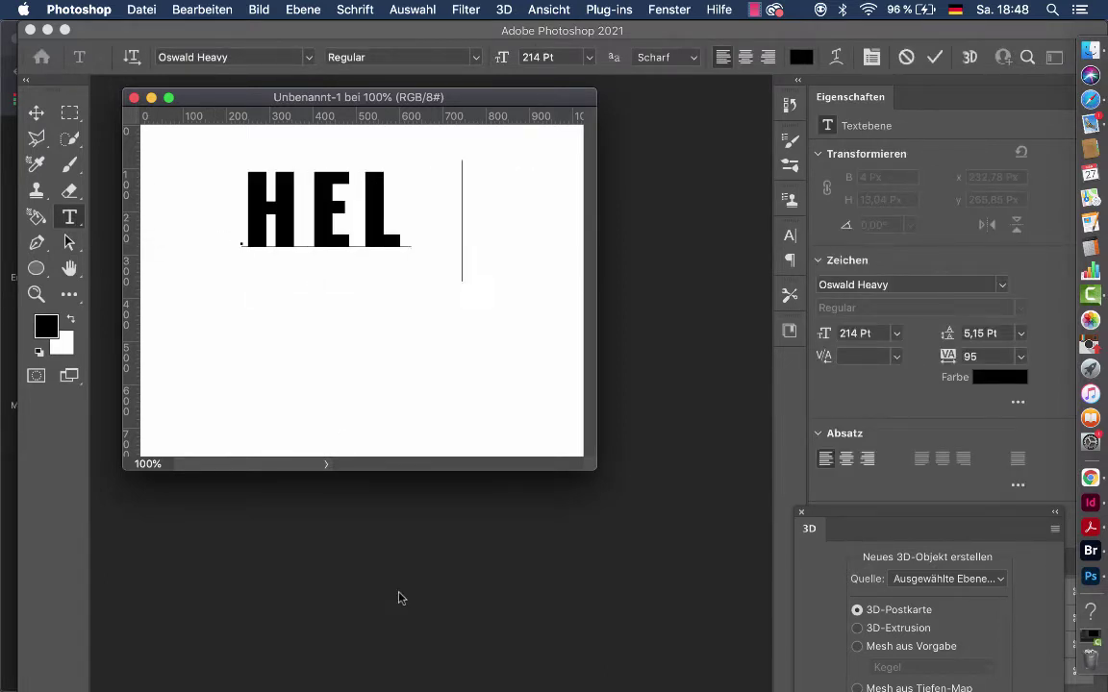
text(LO)
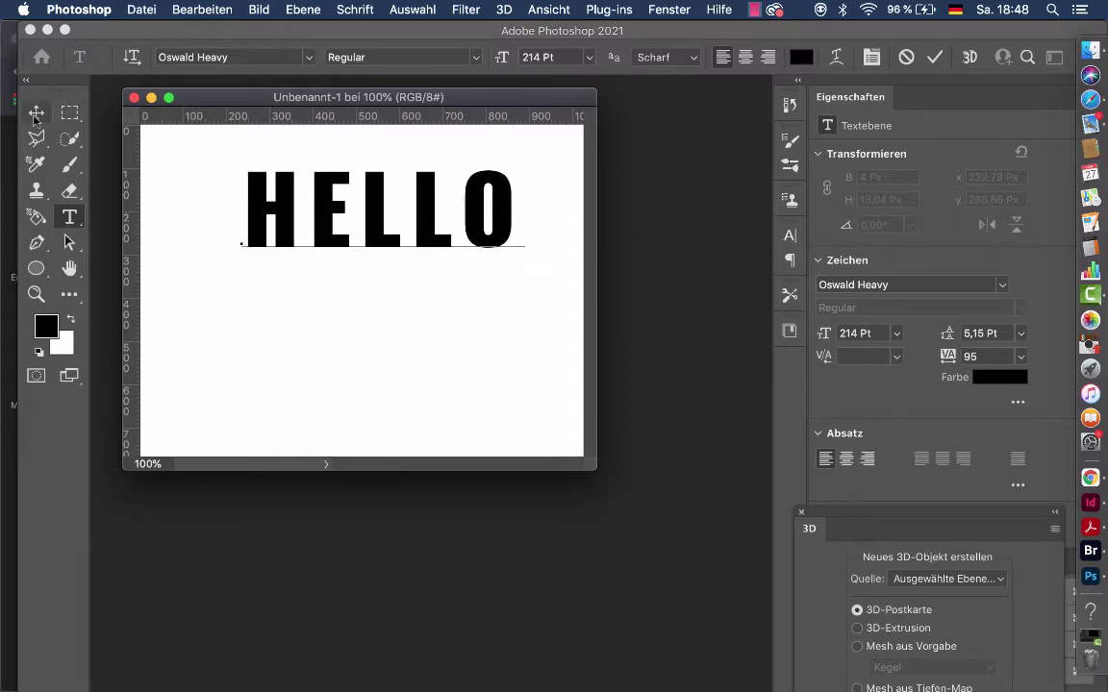
Step: Commit the text and shift HELLO left and down into its upper-area position
click(35, 114)
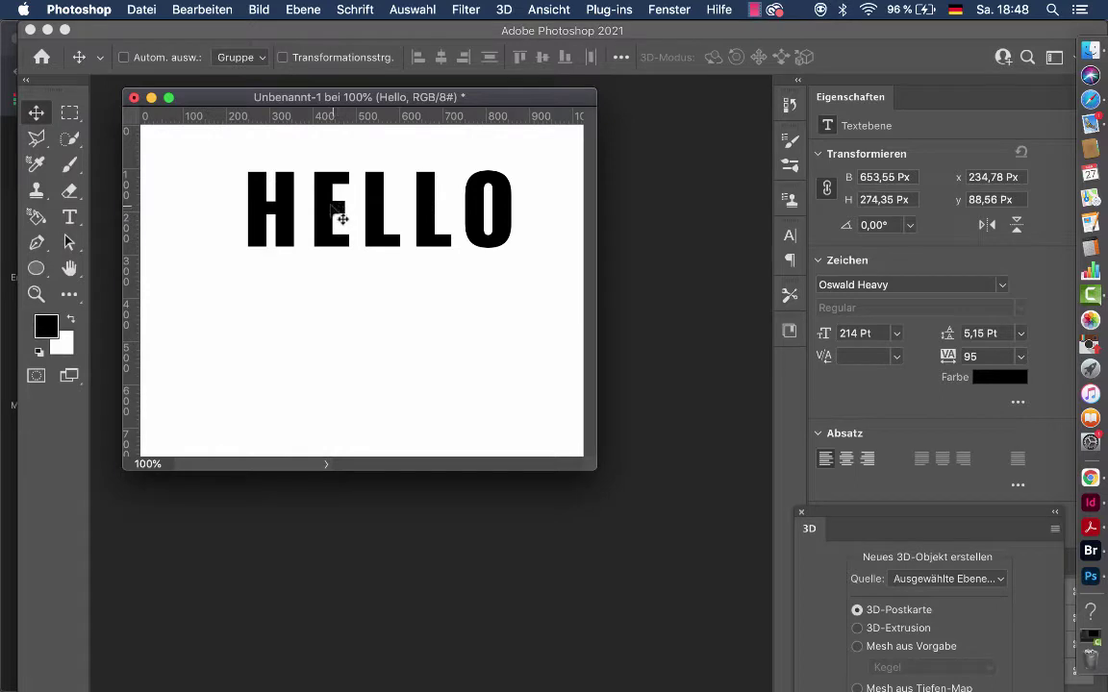
drag(304, 220, 261, 240)
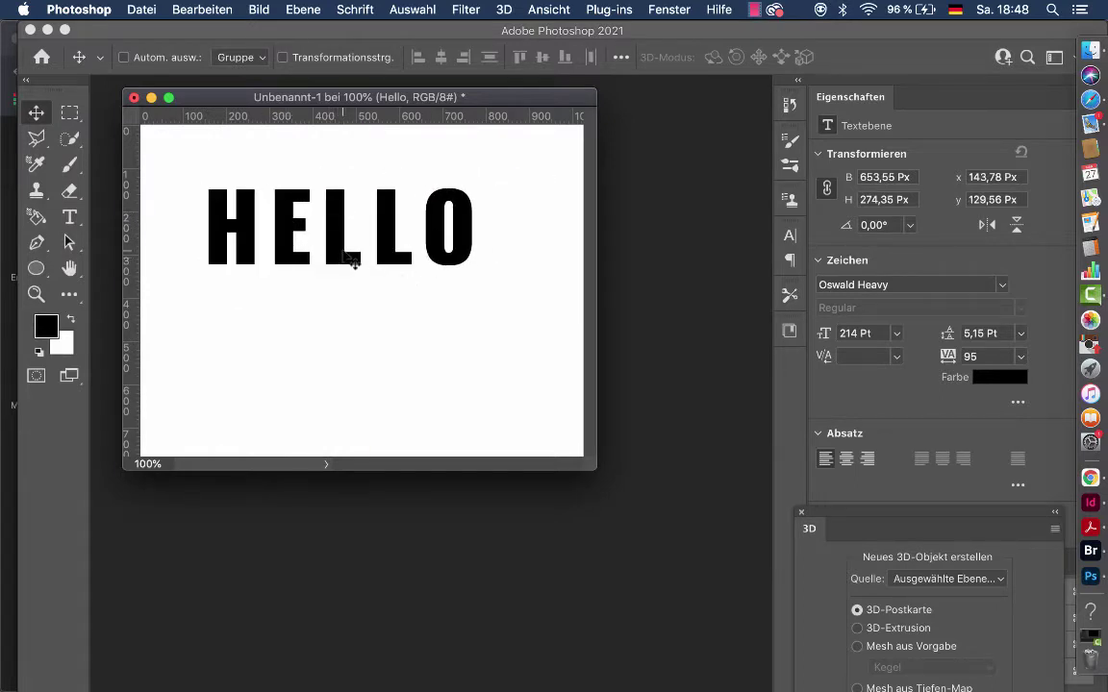
drag(350, 262, 358, 261)
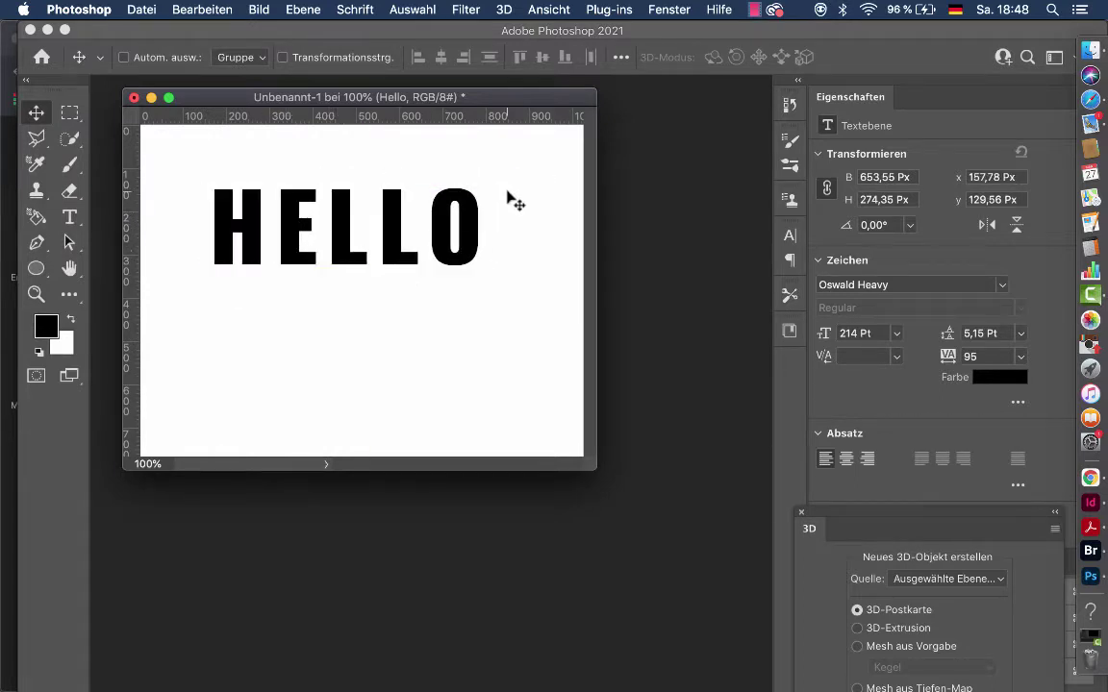
Step: Change HELLO's font from Oswald Heavy to Helvetica Neue Bold in the Zeichen panel
click(789, 236)
click(637, 263)
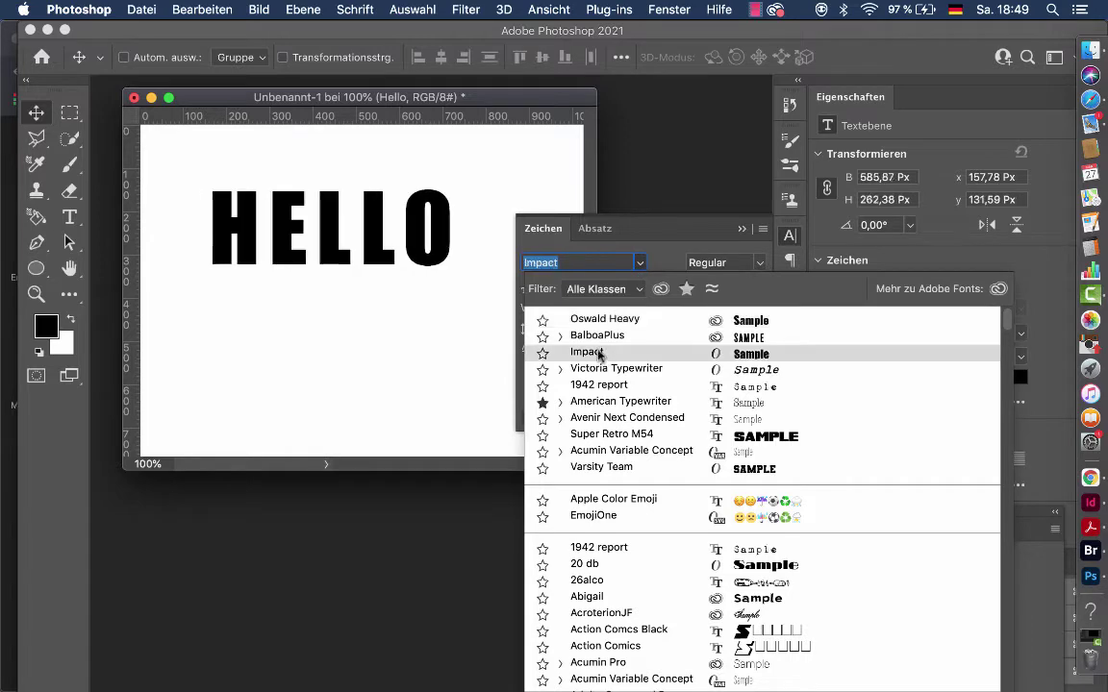
scroll(599, 356, down, 1)
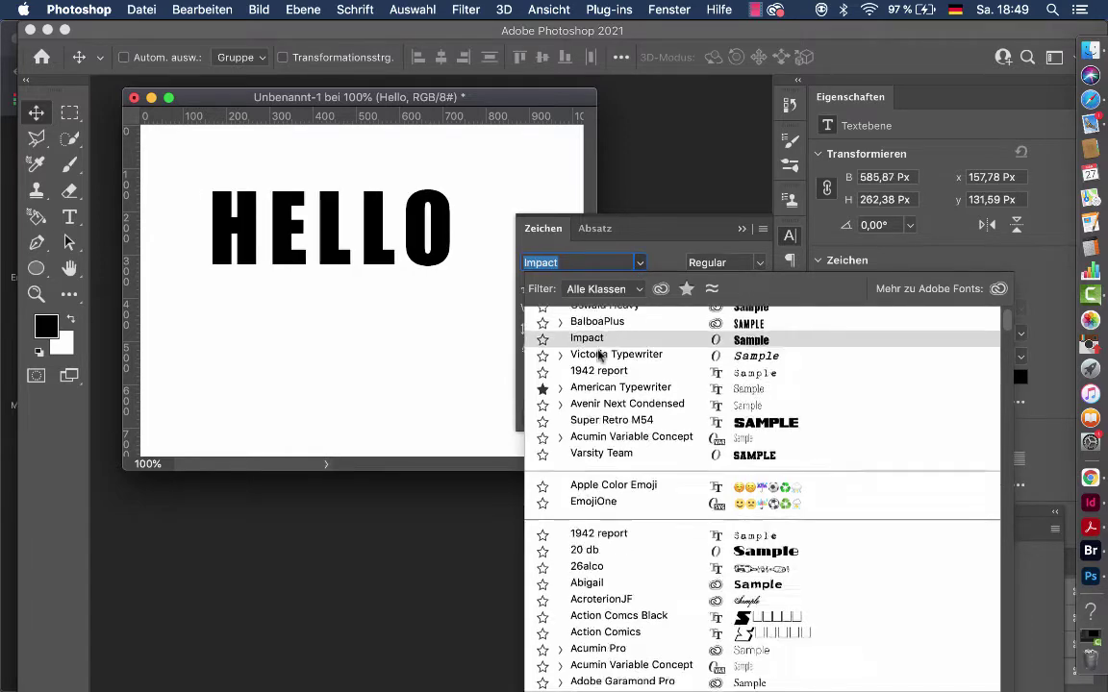
scroll(601, 433, down, 5)
scroll(601, 520, down, 5)
scroll(606, 522, down, 4)
scroll(606, 522, down, 3)
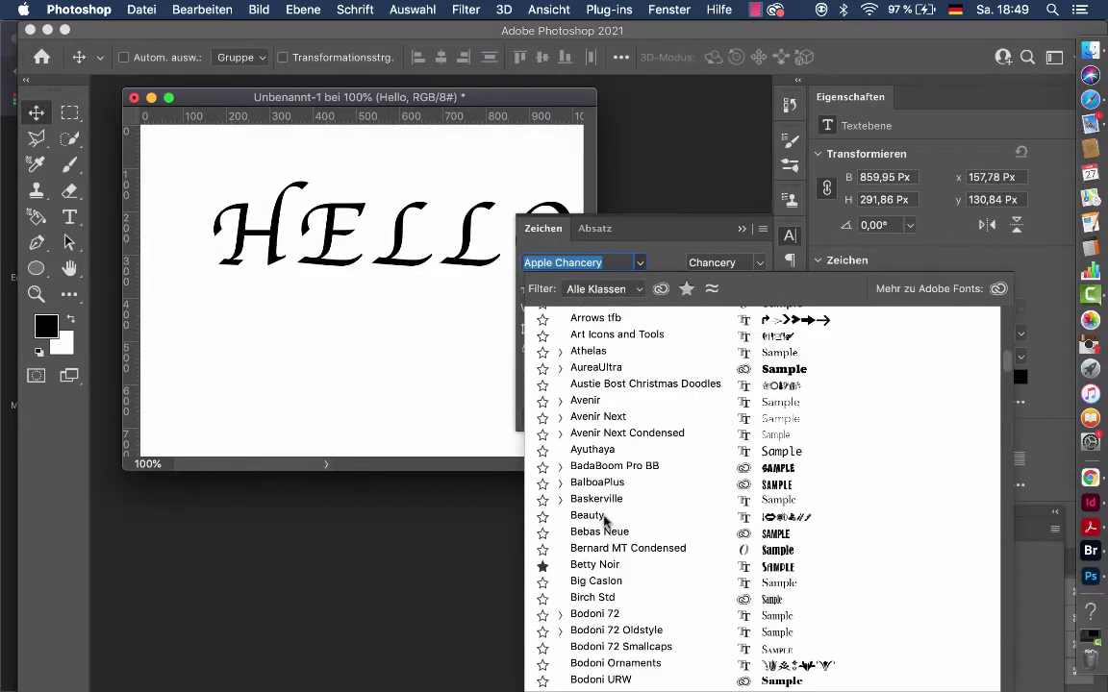
scroll(604, 520, down, 2)
scroll(604, 524, down, 1)
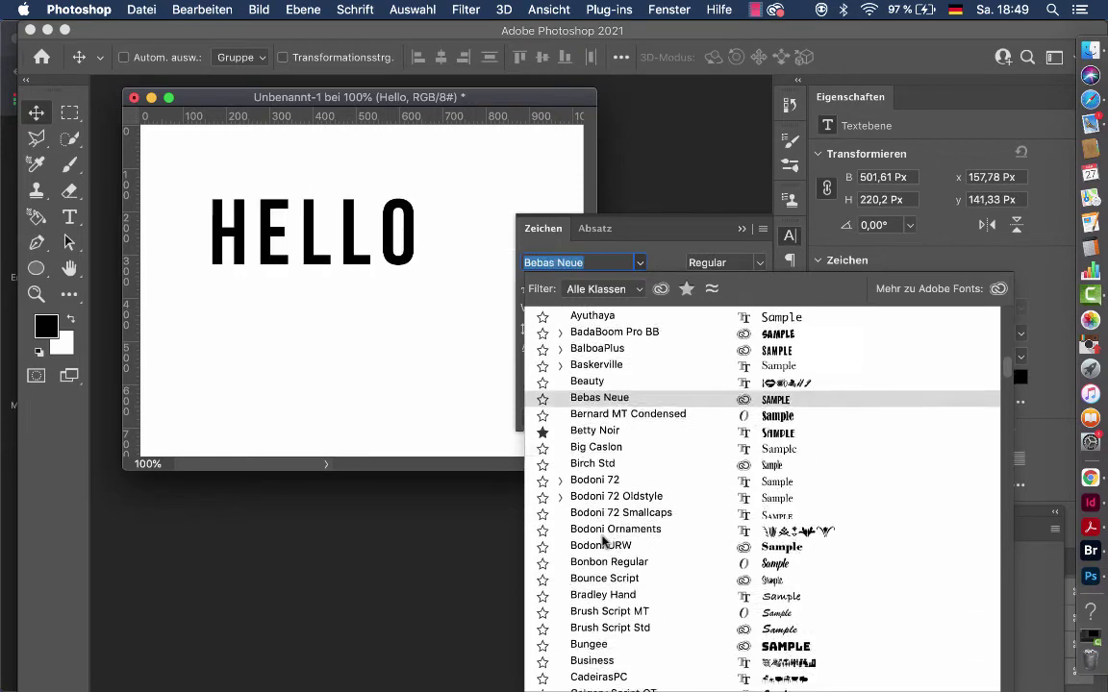
scroll(603, 539, down, 5)
scroll(603, 541, down, 4)
scroll(603, 542, down, 4)
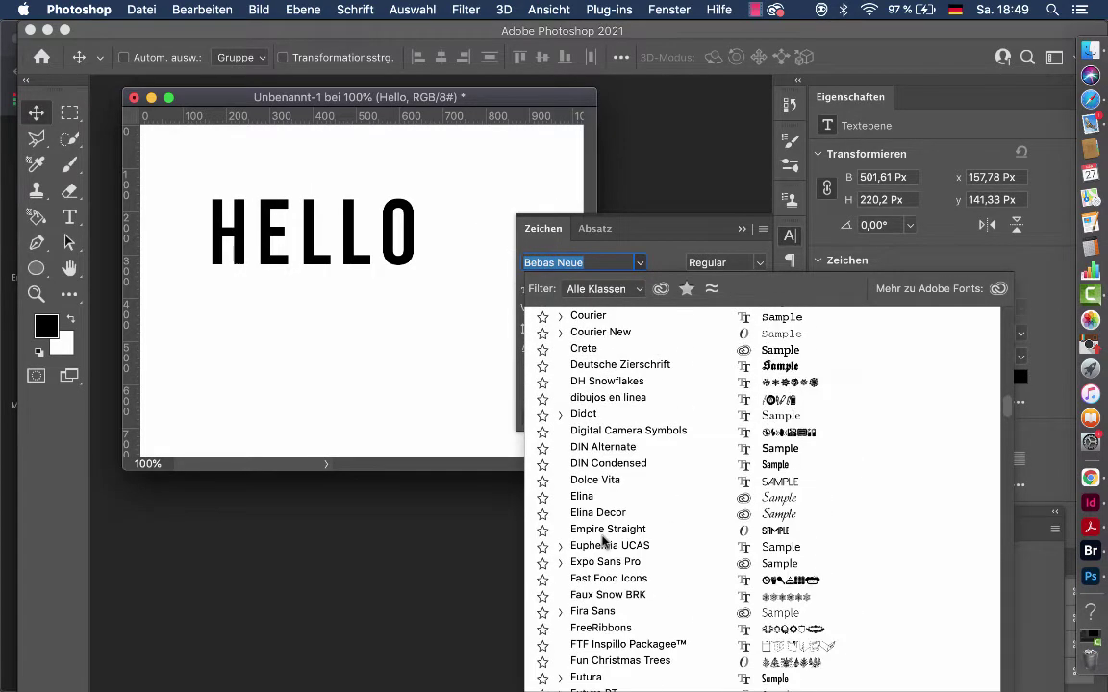
scroll(604, 542, down, 6)
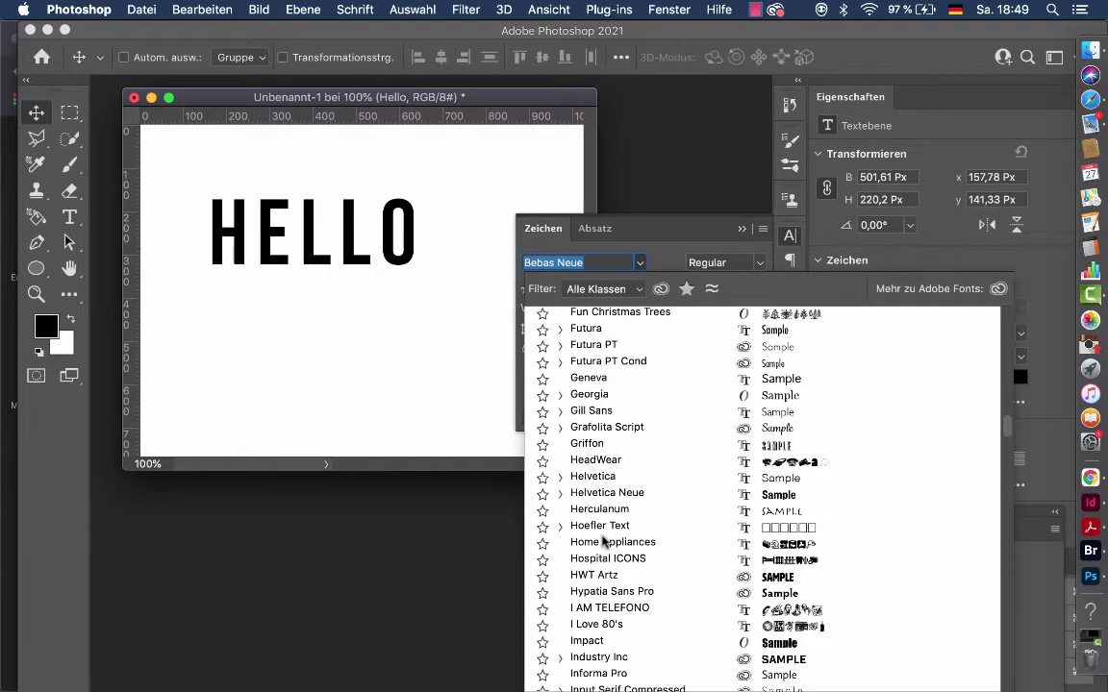
click(560, 476)
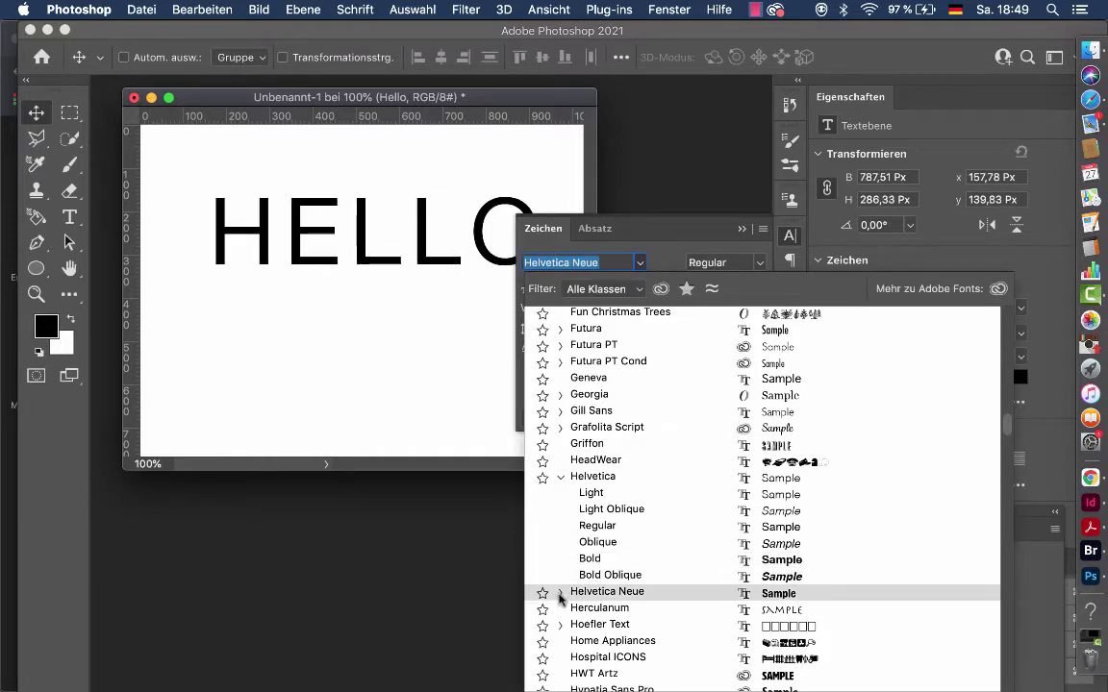
click(560, 591)
scroll(597, 608, down, 10)
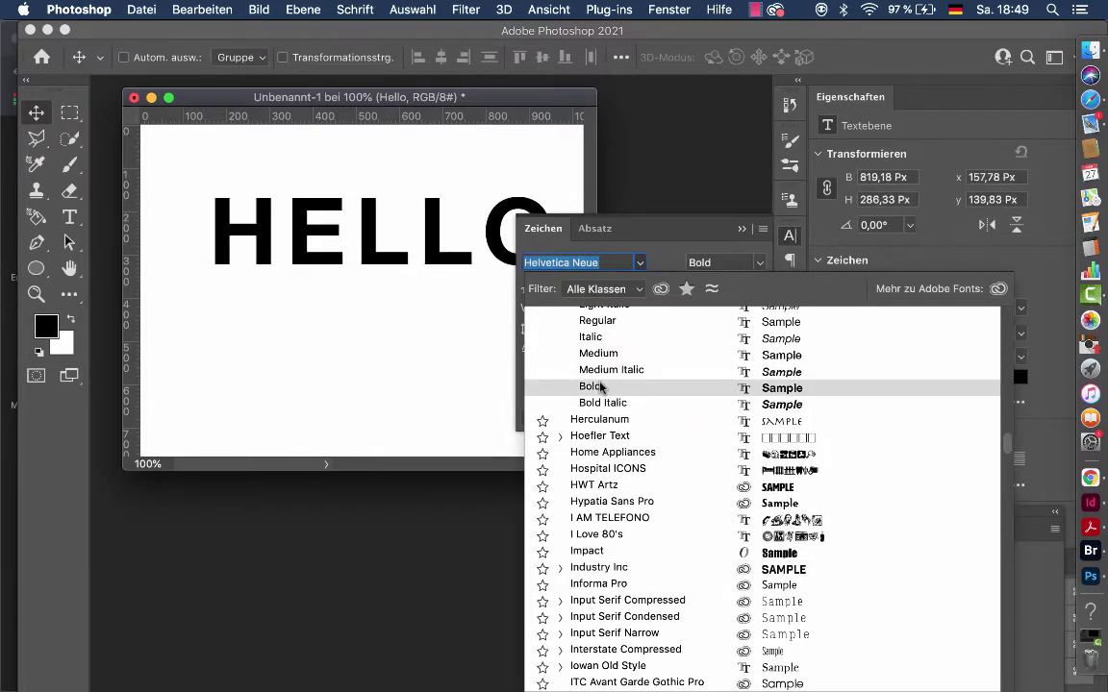
scroll(600, 386, up, 3)
scroll(600, 386, up, 1)
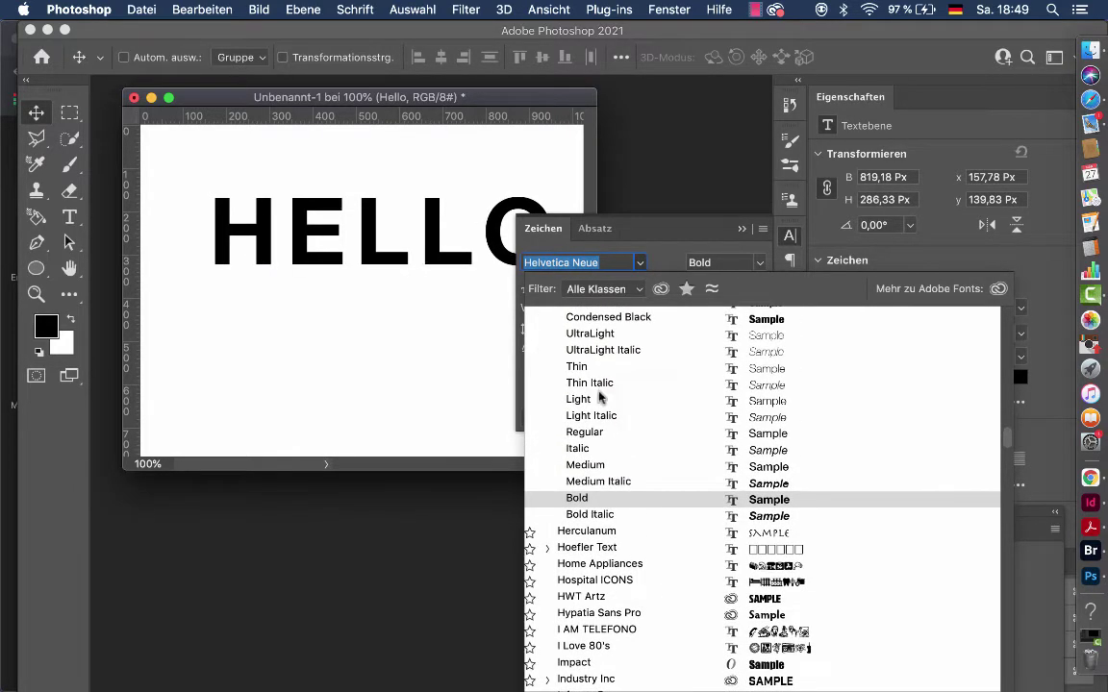
click(580, 499)
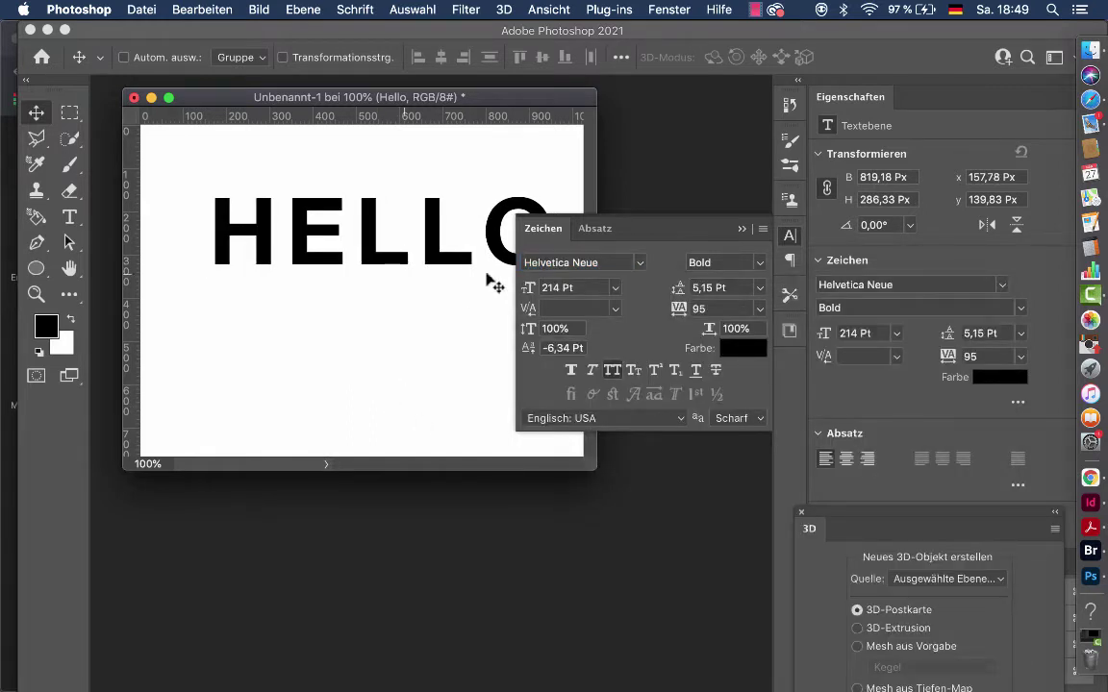
Step: Close the Zeichen panel, enlarge the document window and move HELLO lower on the canvas
click(742, 232)
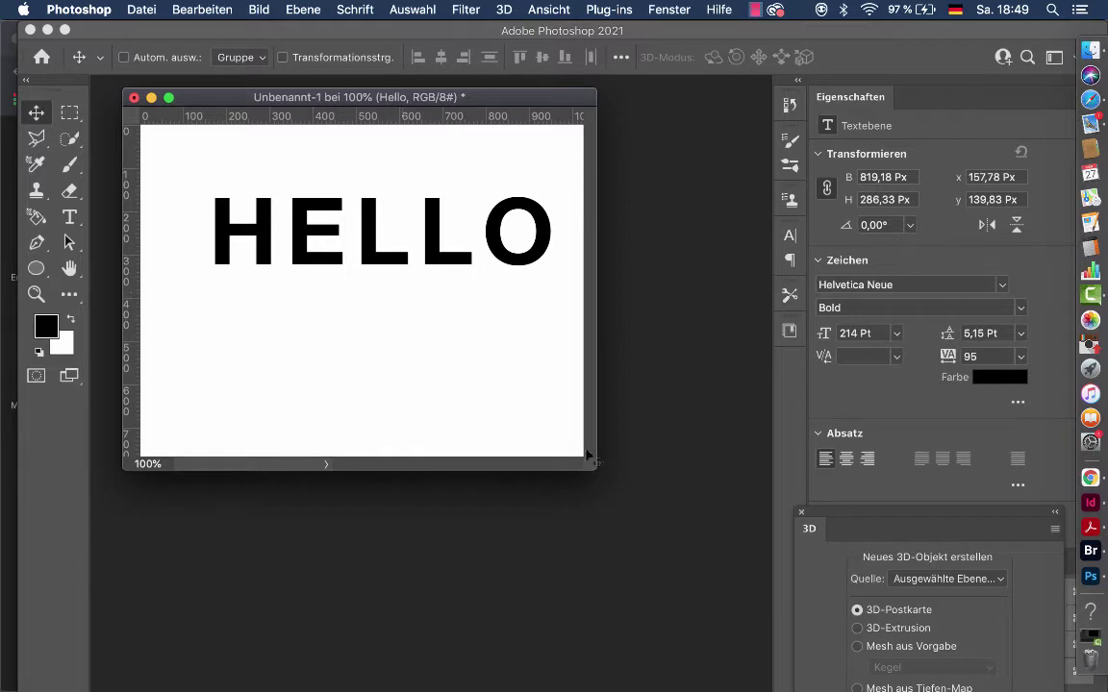
drag(595, 471, 721, 581)
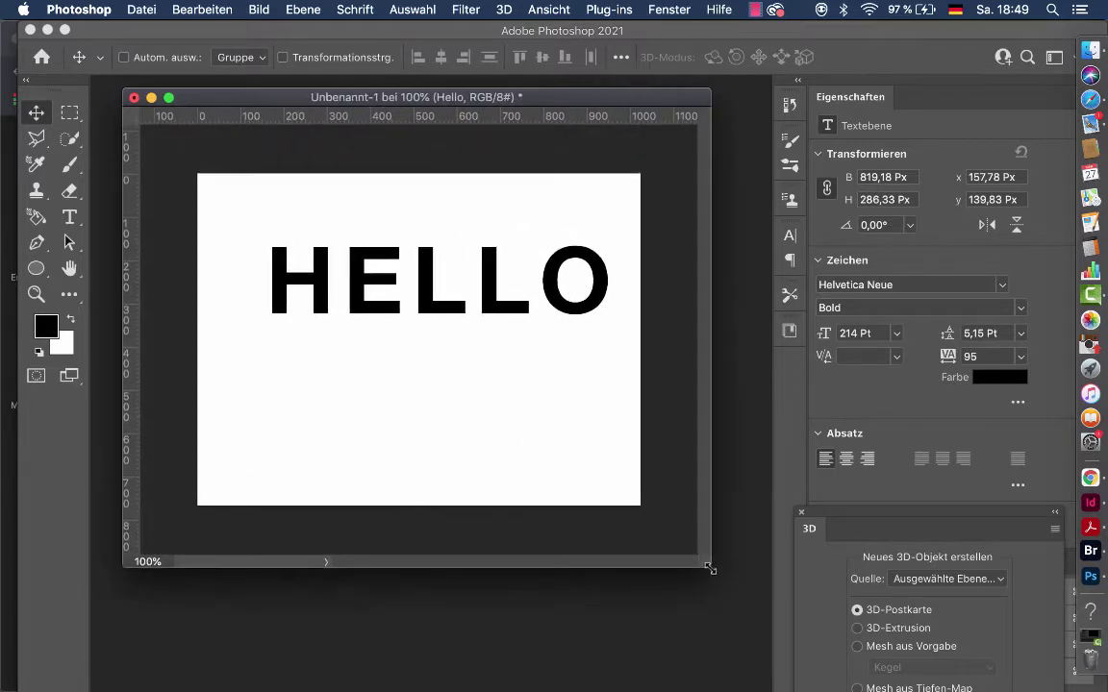
drag(501, 307, 488, 334)
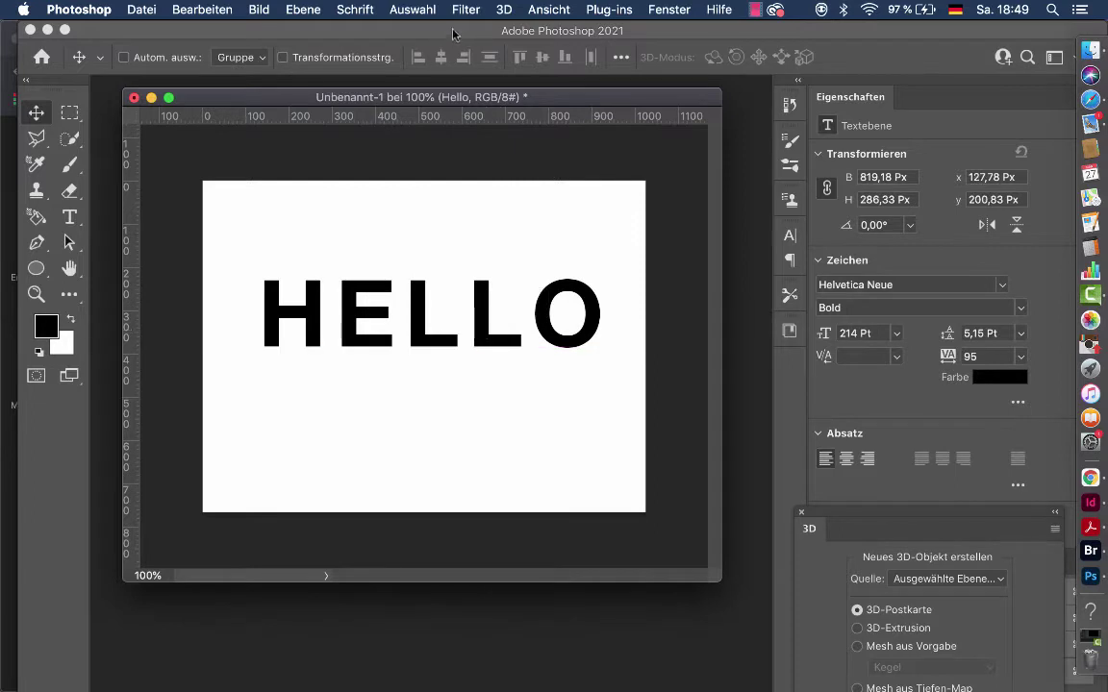
Step: Convert HELLO to a shape via Schrift > In Form umwandeln and select the H path
click(354, 9)
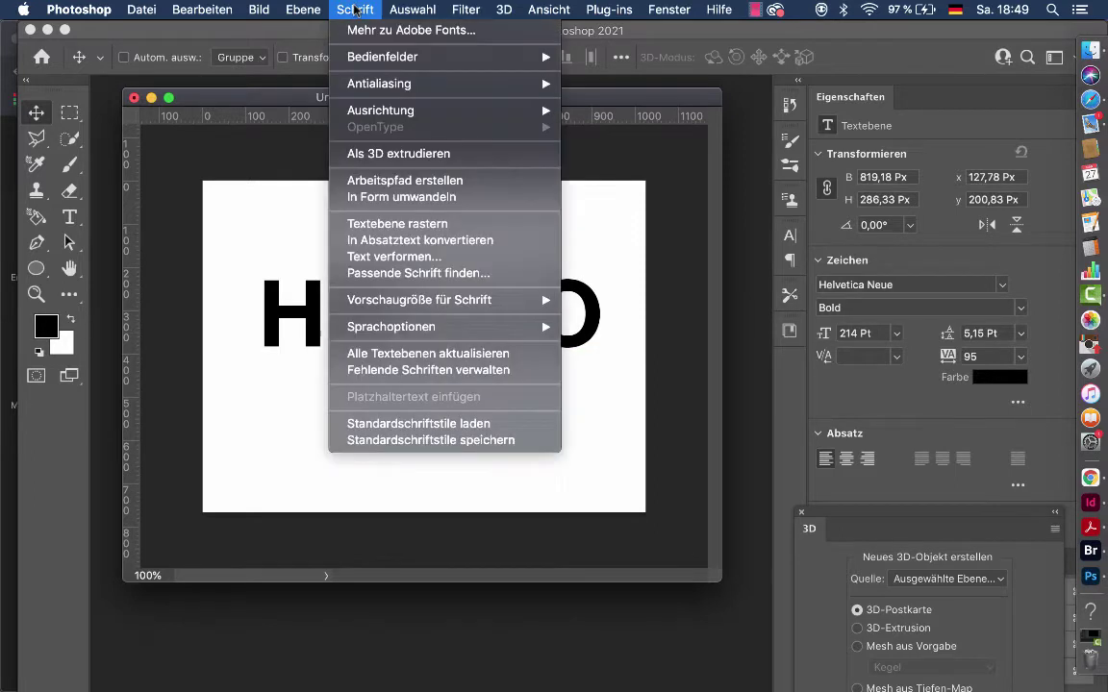
click(382, 197)
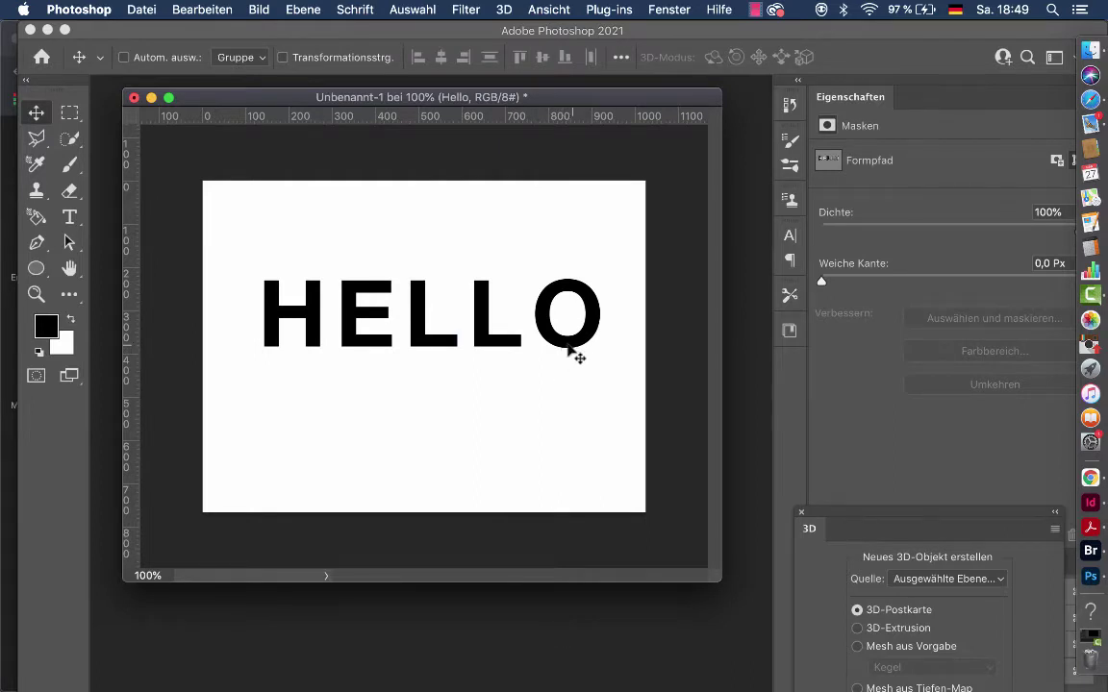
click(70, 242)
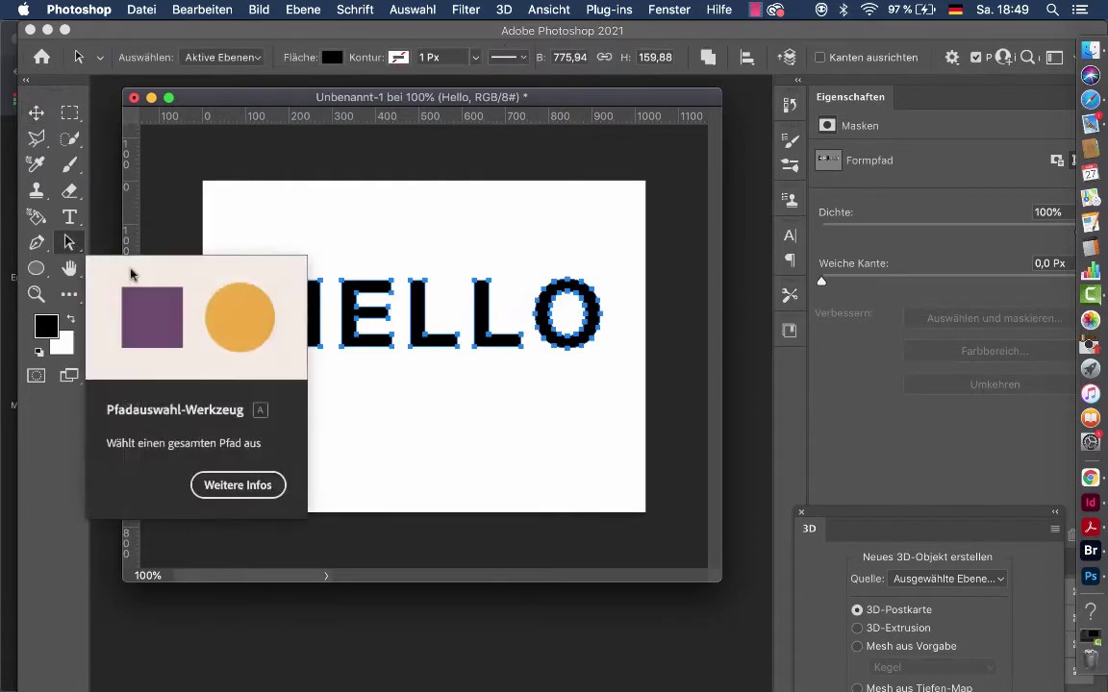
click(363, 232)
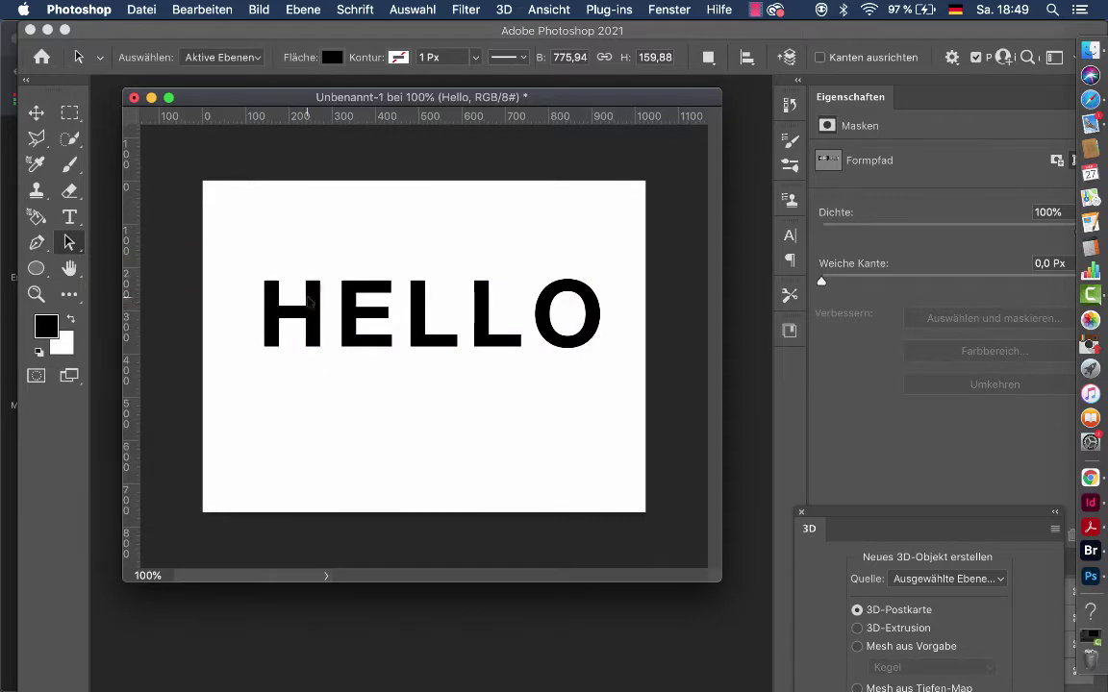
click(312, 305)
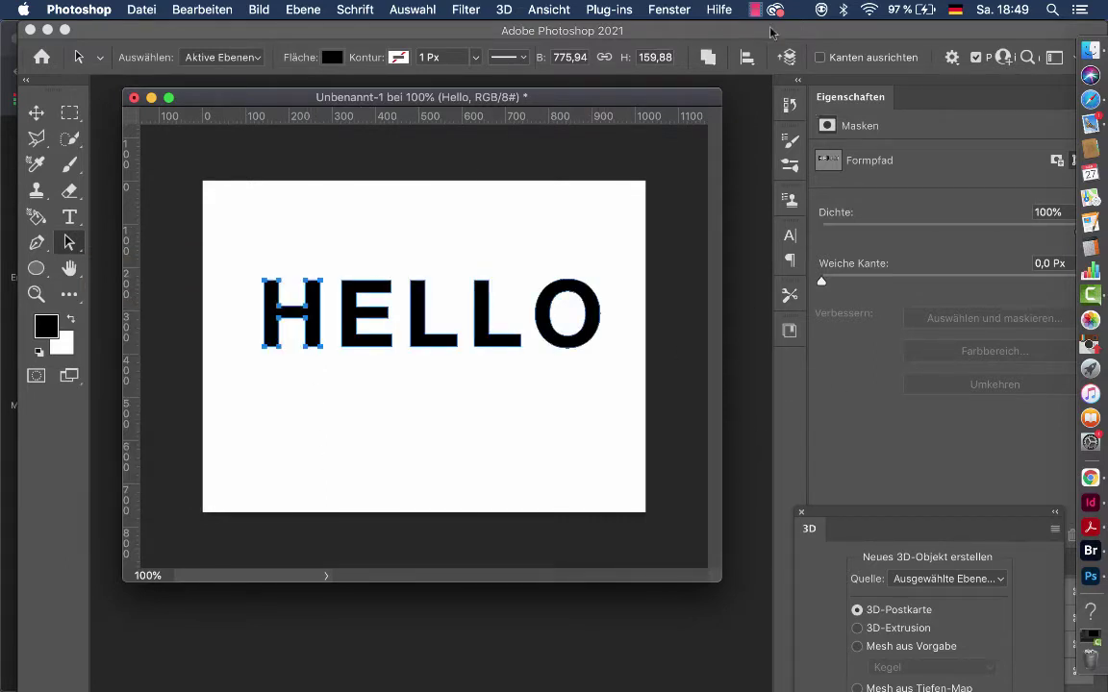
Step: Show the Ebenen panel floating over the workspace
click(678, 11)
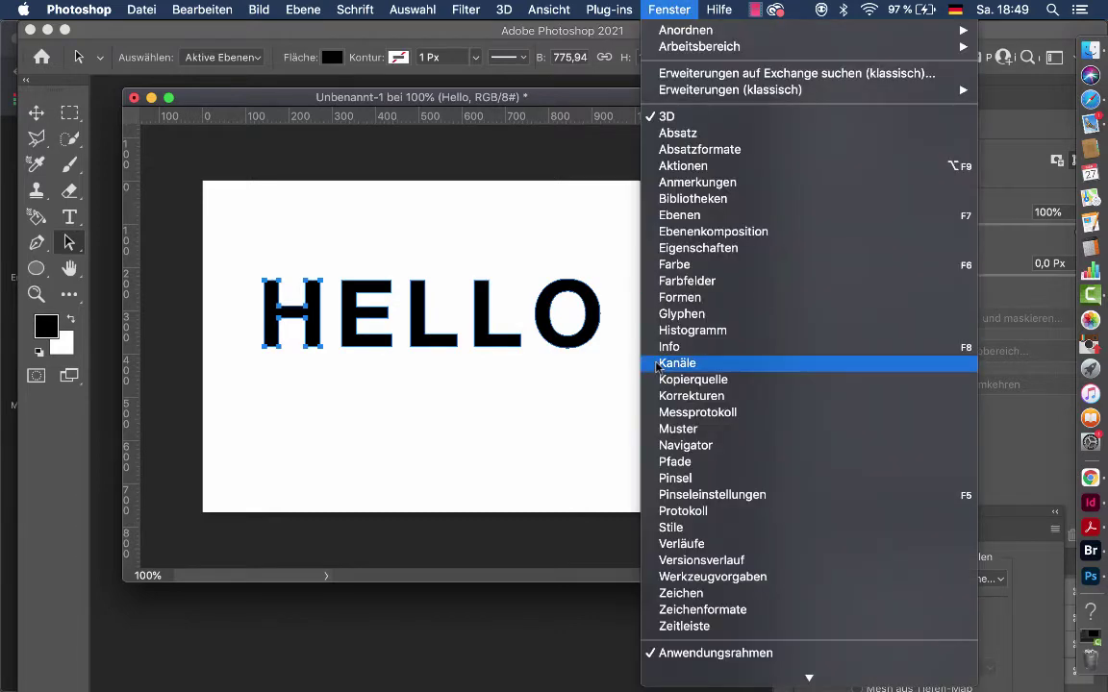
click(679, 214)
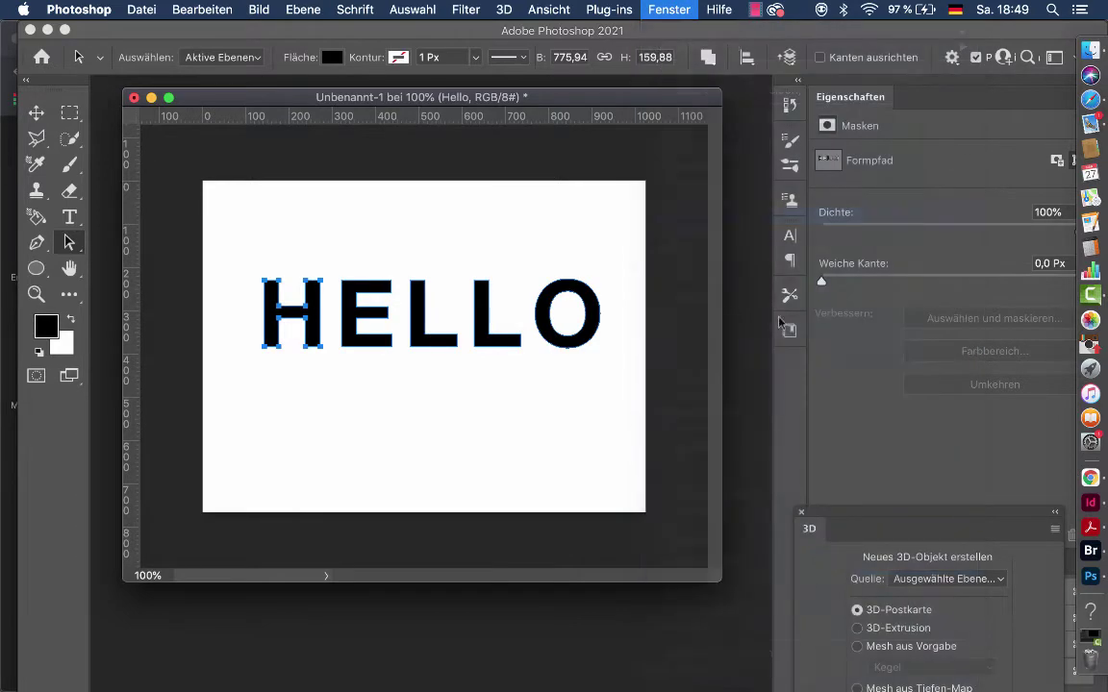
mouse_move(852, 632)
mouse_down()
mouse_move(853, 565)
mouse_move(841, 564)
mouse_move(746, 245)
mouse_up()
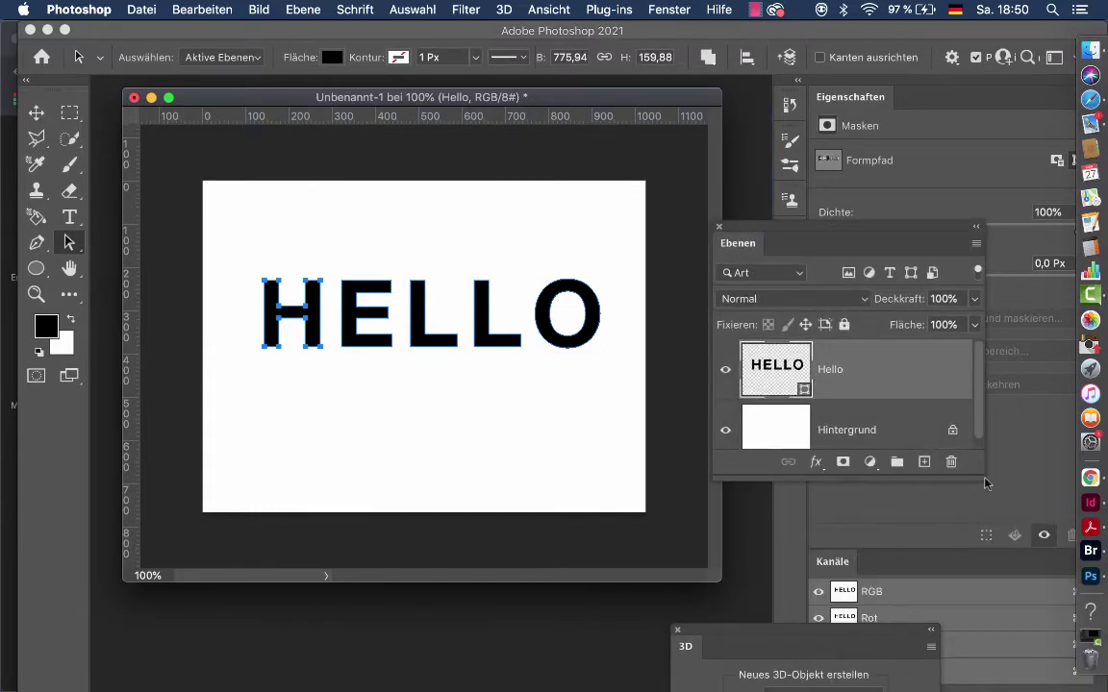
Step: Enlarge the Ebenen panel and Alt-drag a copy of the H below-left, nudging it down
drag(980, 473, 1069, 614)
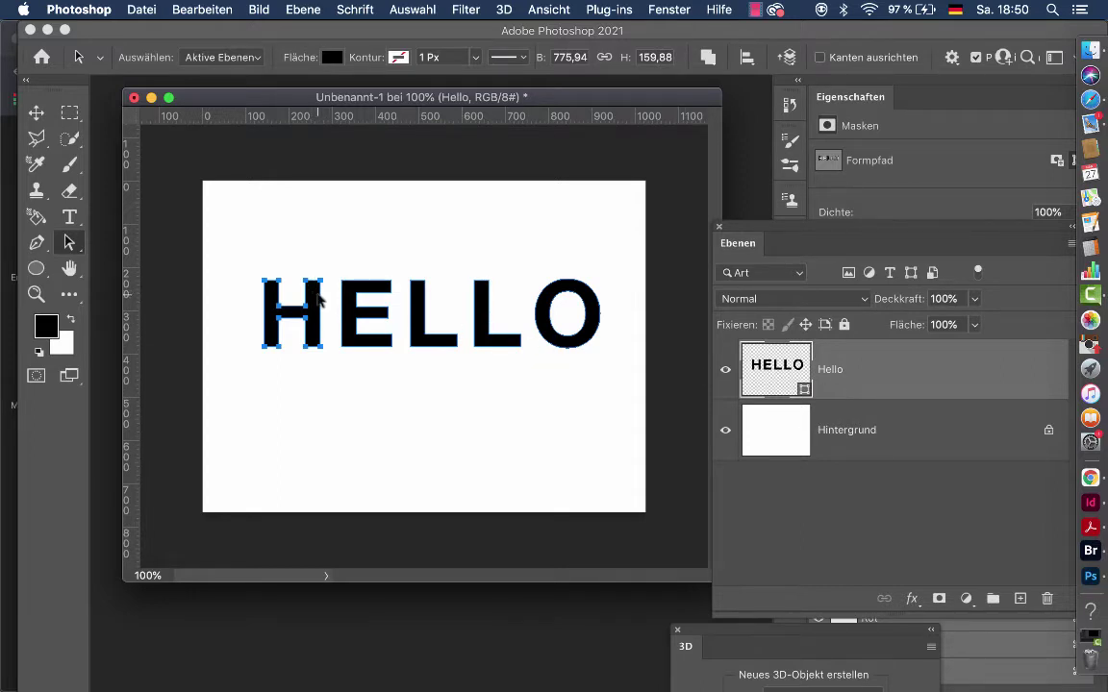
drag(319, 296, 299, 339)
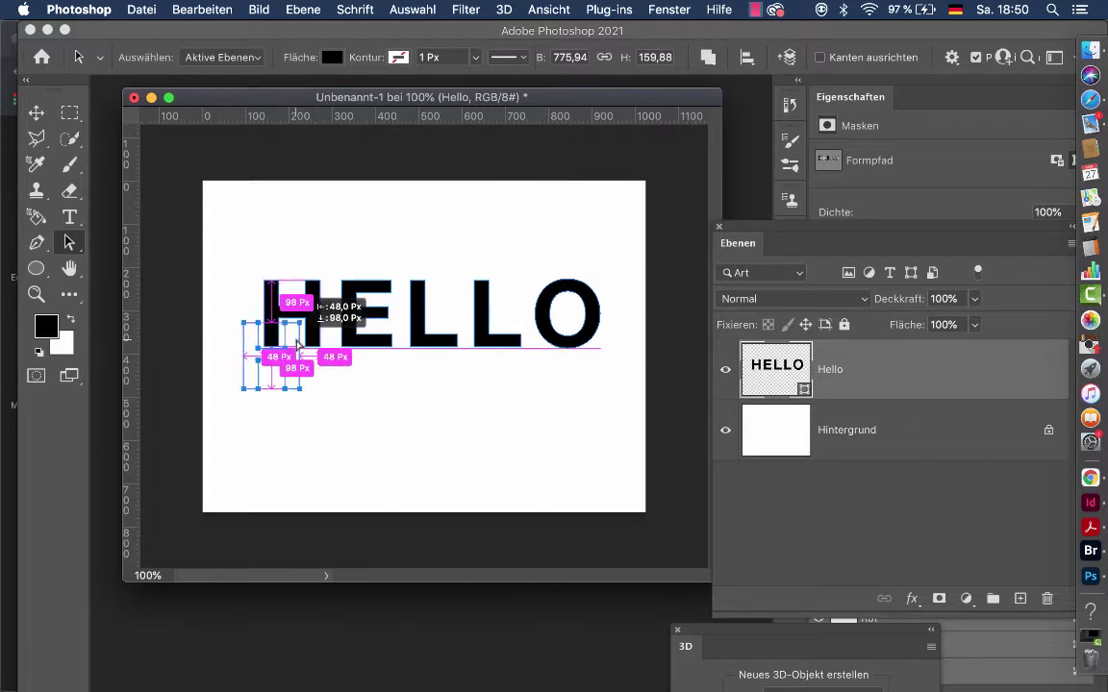
key(Down)
Step: Nudge the copied H down and place a copy of the E raised above HELLO
key(Down)
key(Down)
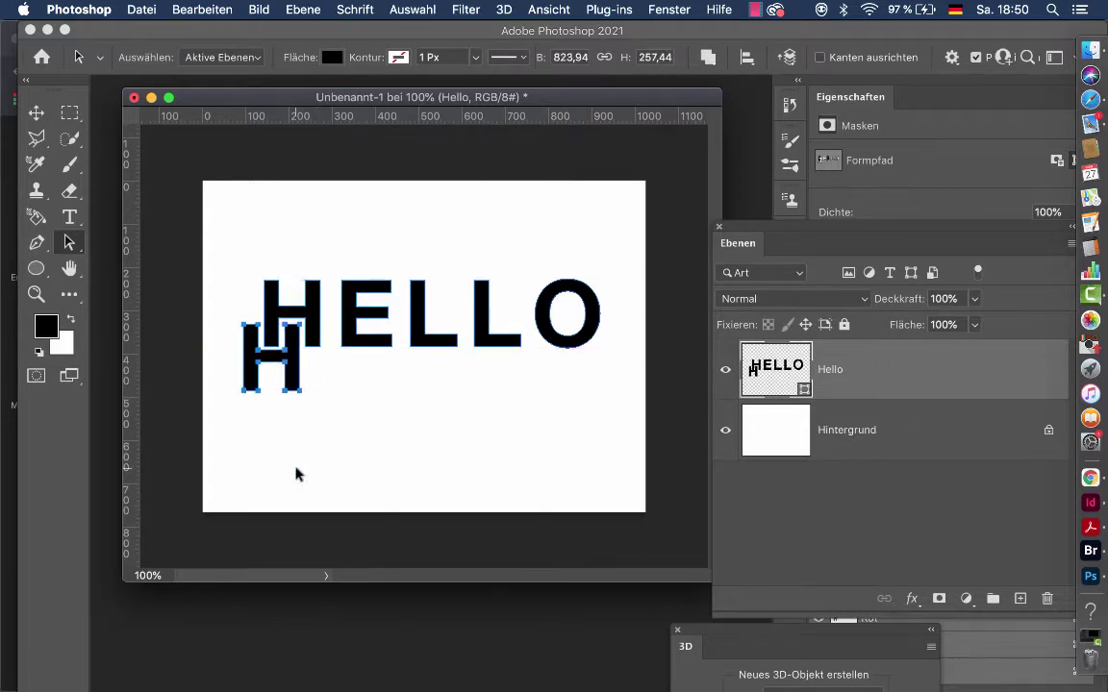
key(Down)
key(Down)
key(Down)
key(Down)
click(355, 327)
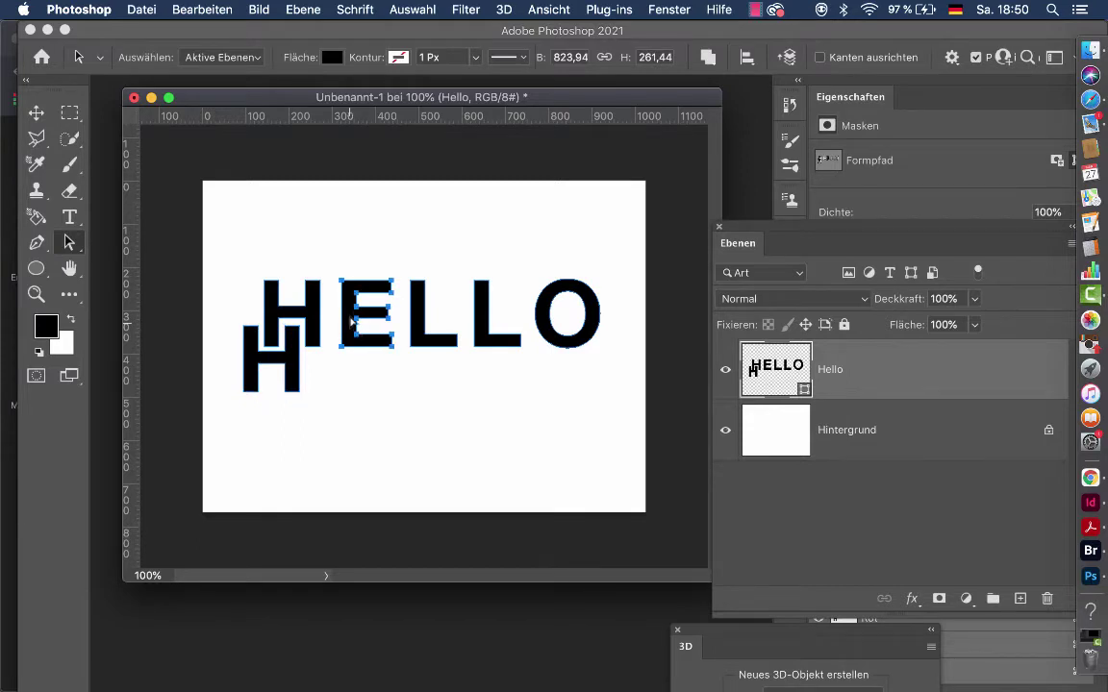
drag(352, 323, 345, 268)
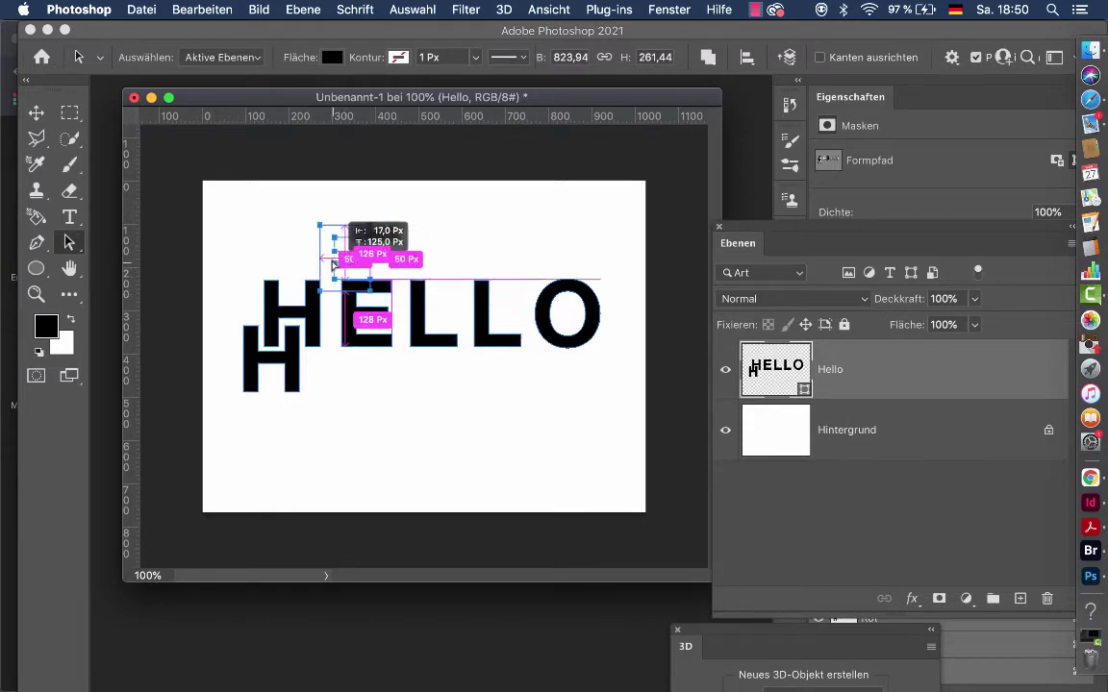
Step: Move the original E down and left, fine-tuning it with arrow keys
click(350, 322)
drag(349, 335, 337, 354)
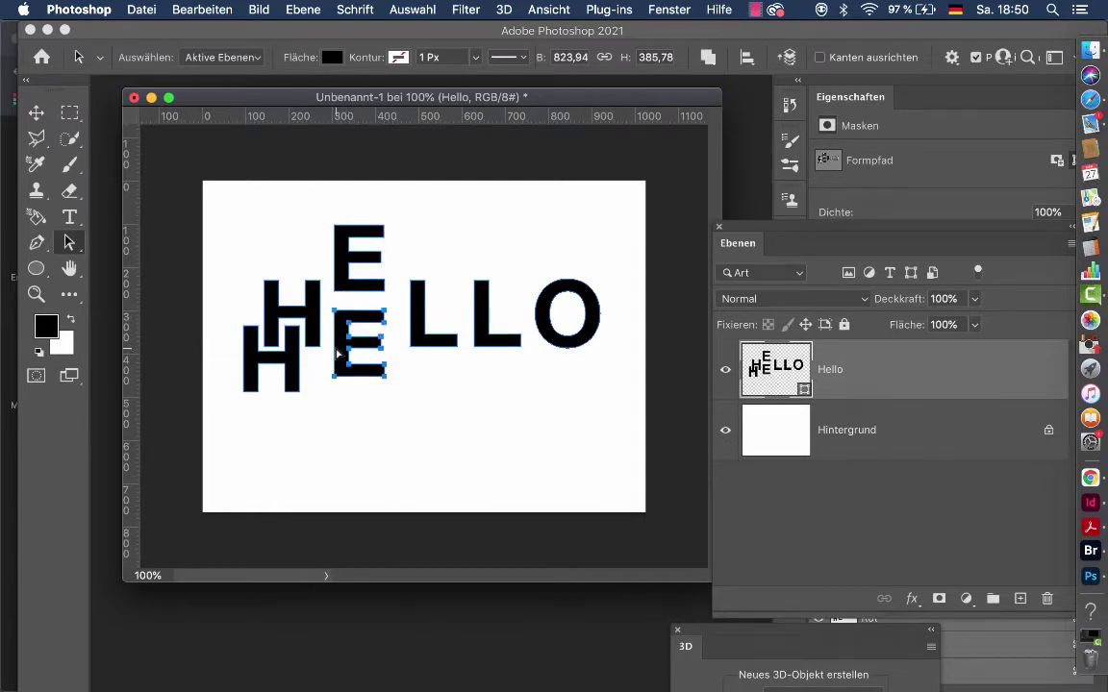
key(Left)
key(Left)
key(Left)
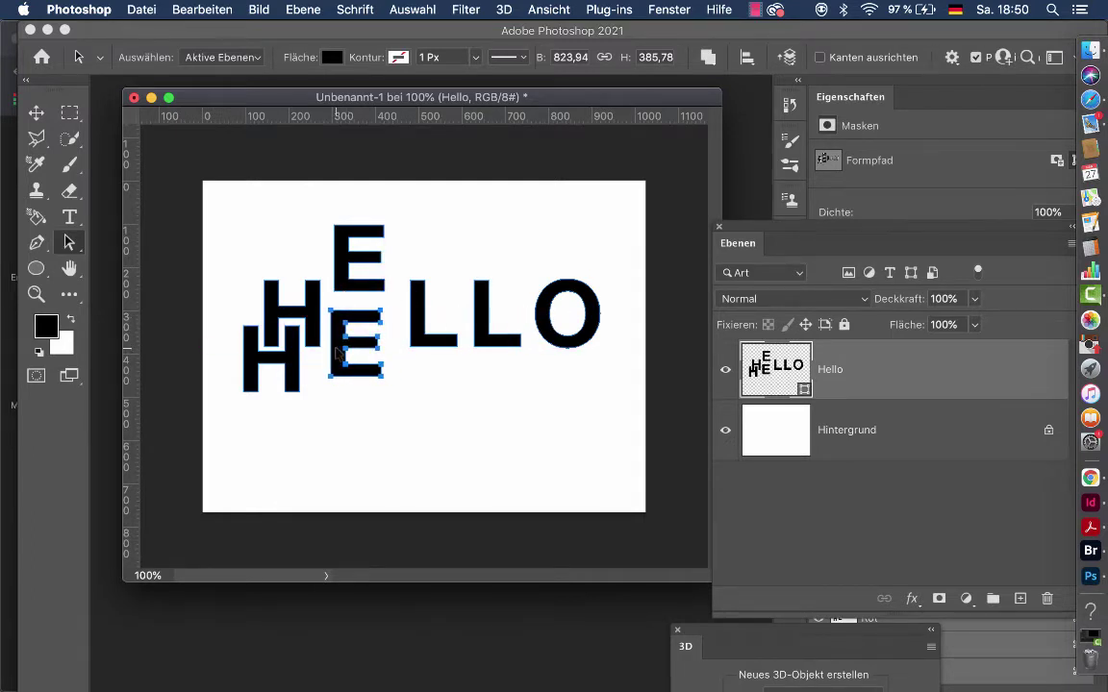
key(Down)
key(Down)
key(shift+Up)
Step: Rotate the lower E 180° and tuck it up against the raised E copy
key(ctrl+t)
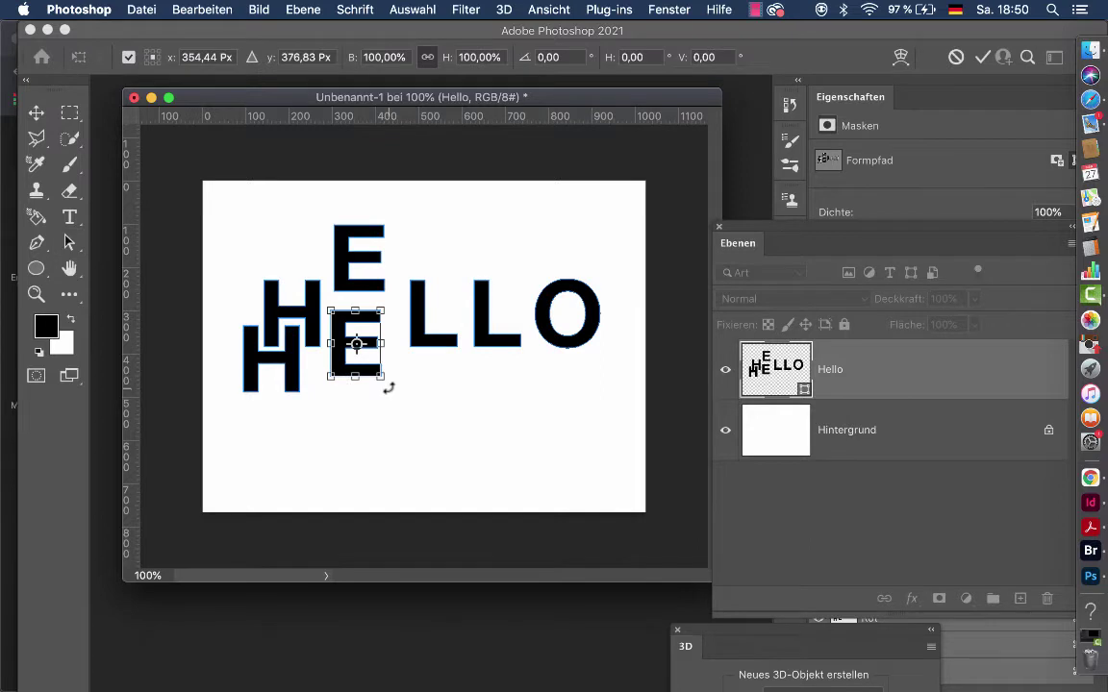
drag(389, 387, 289, 255)
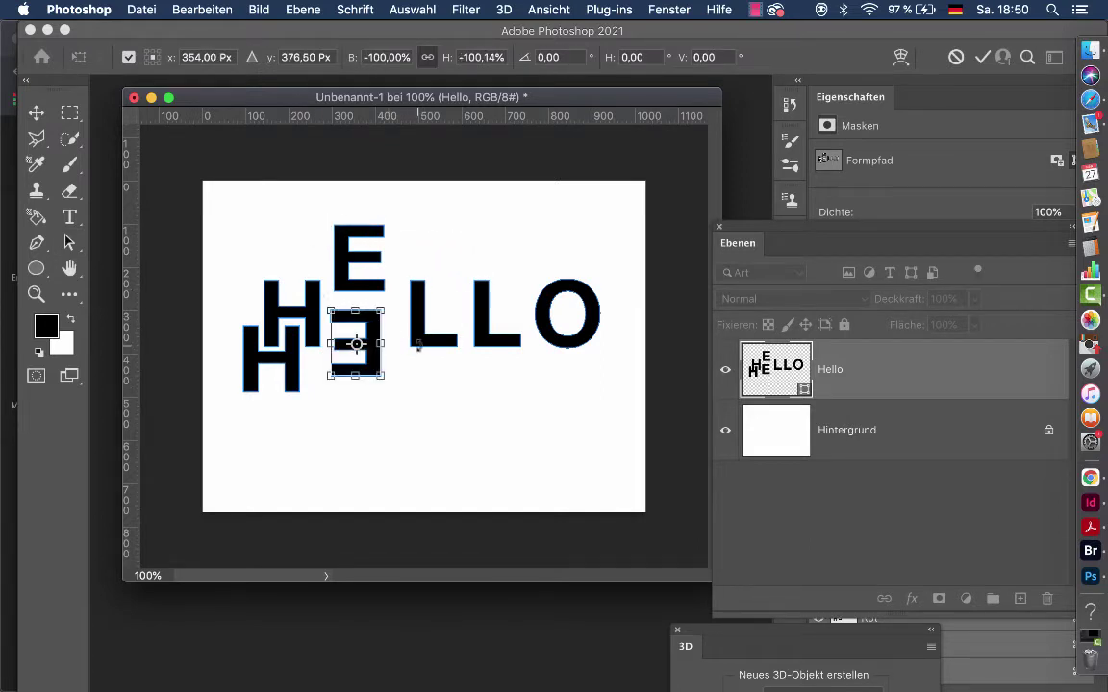
key(Return)
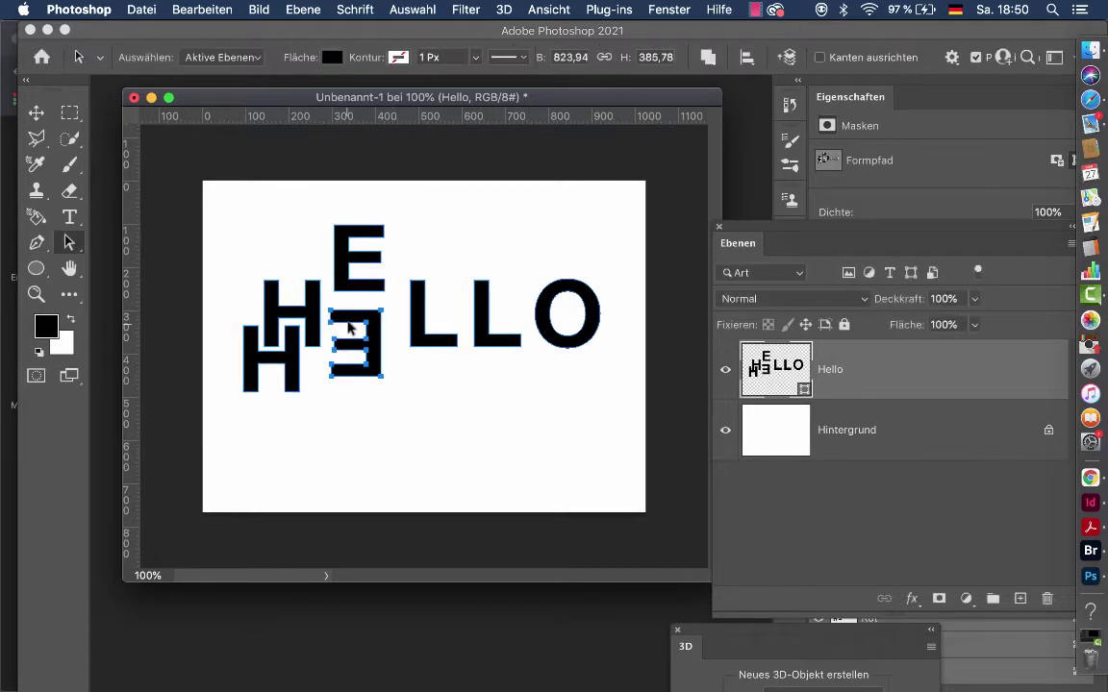
drag(352, 321, 380, 281)
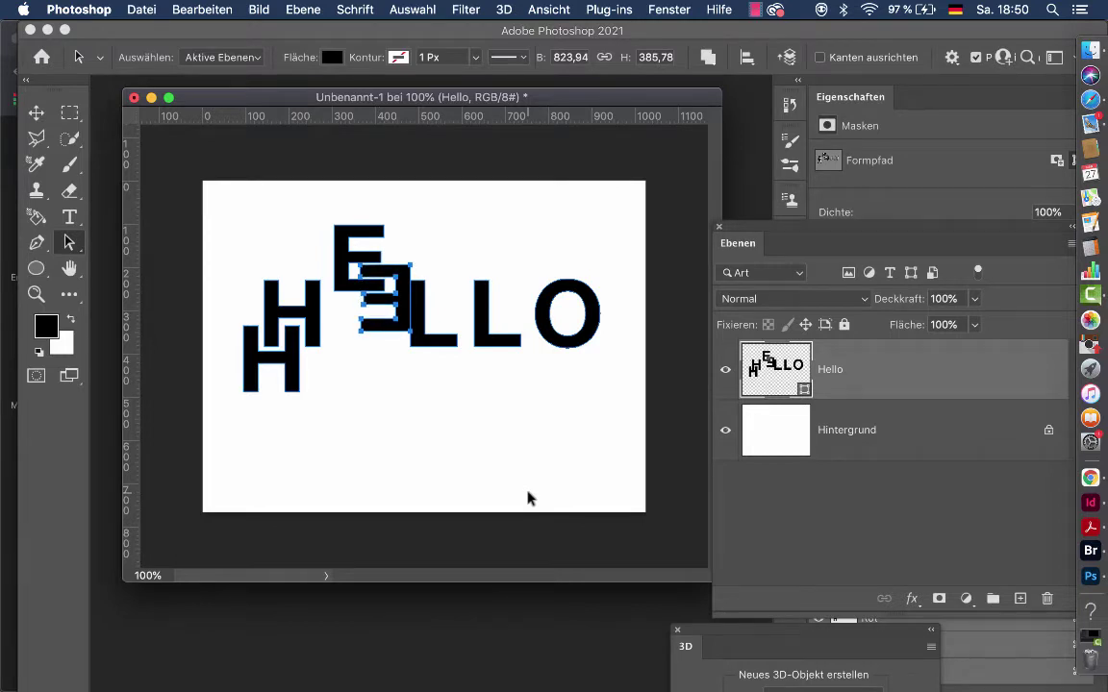
key(Left)
key(Left)
key(Left)
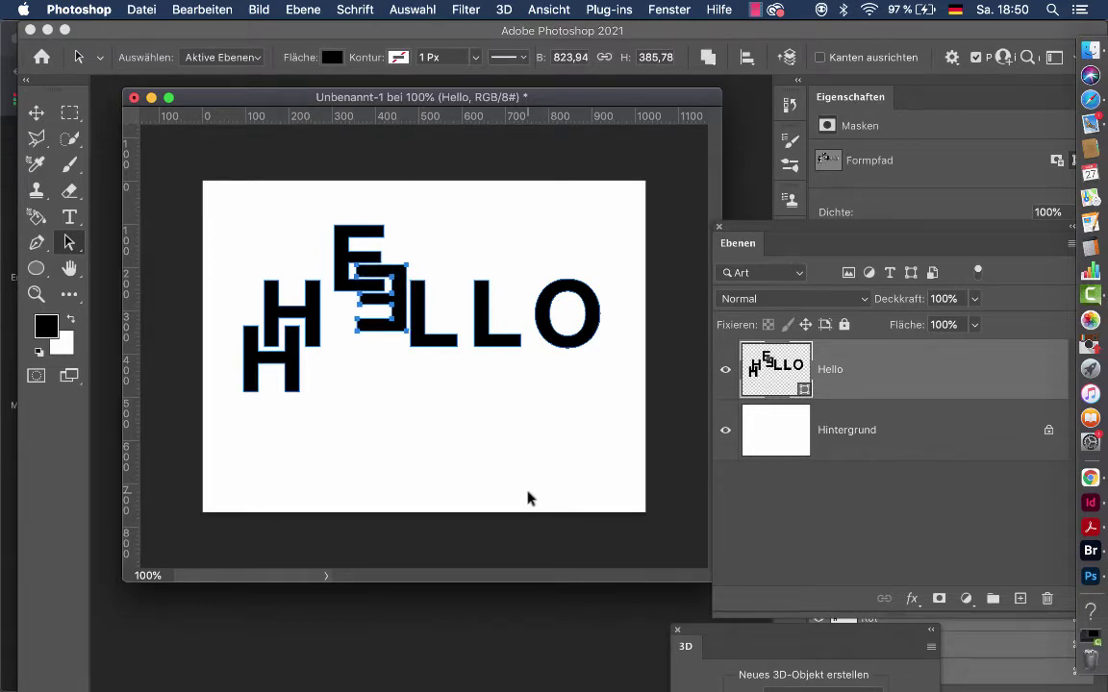
key(Left)
key(Left)
key(Left)
key(Left)
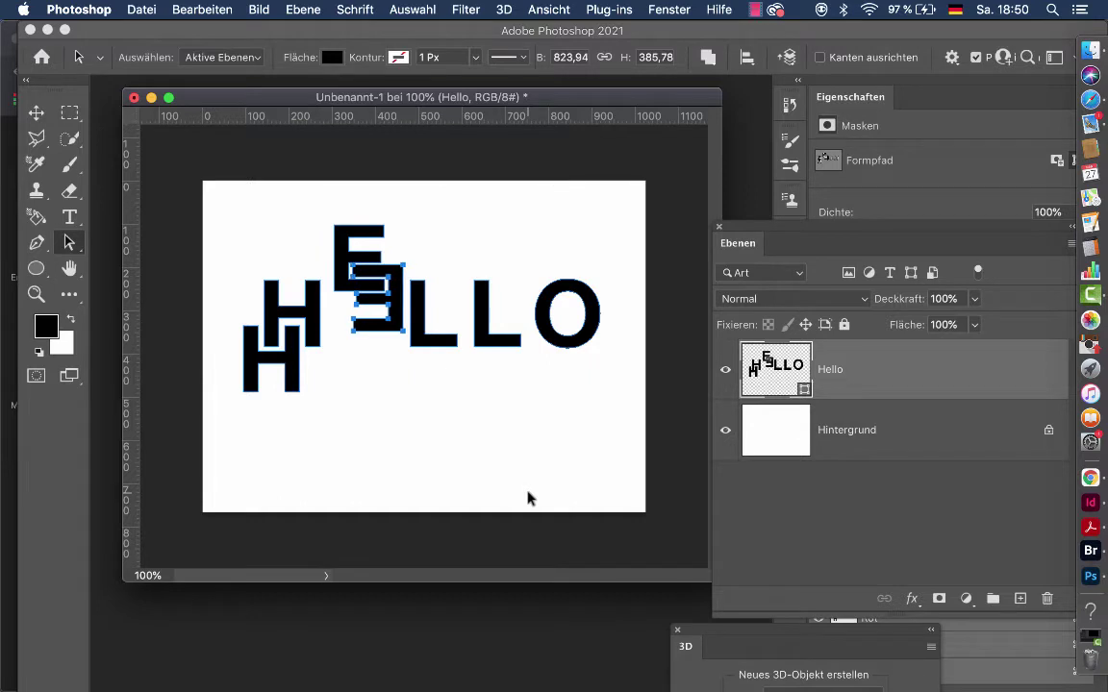
key(Left)
click(506, 342)
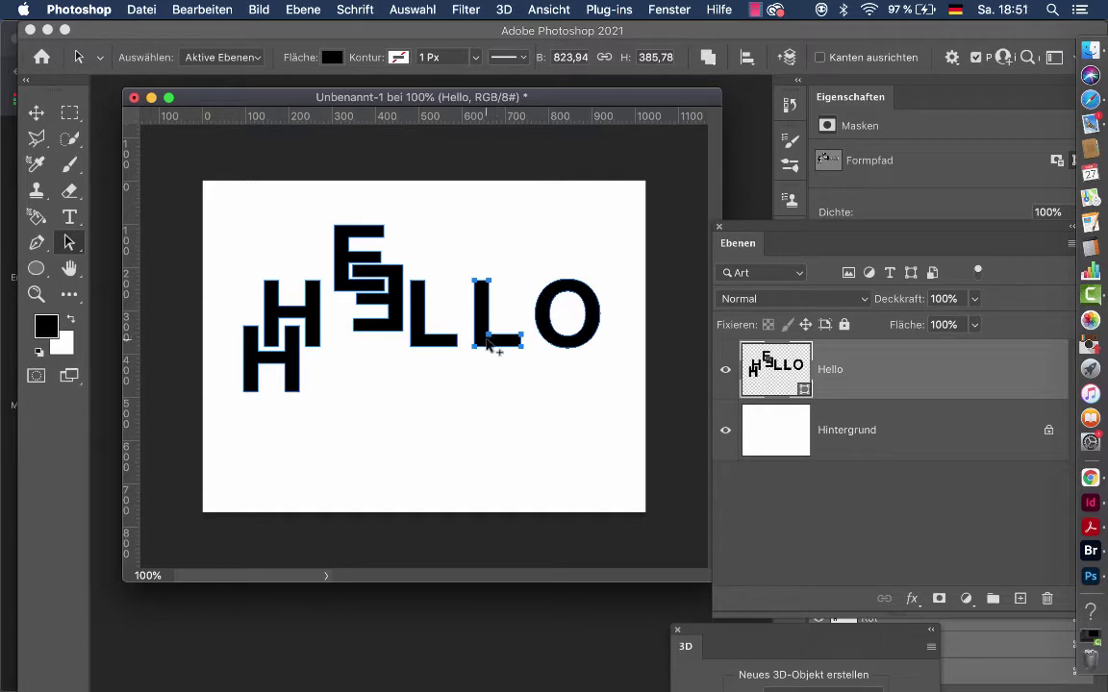
Step: Rotate the second L 180° and move it up beside the other L
drag(494, 345, 474, 434)
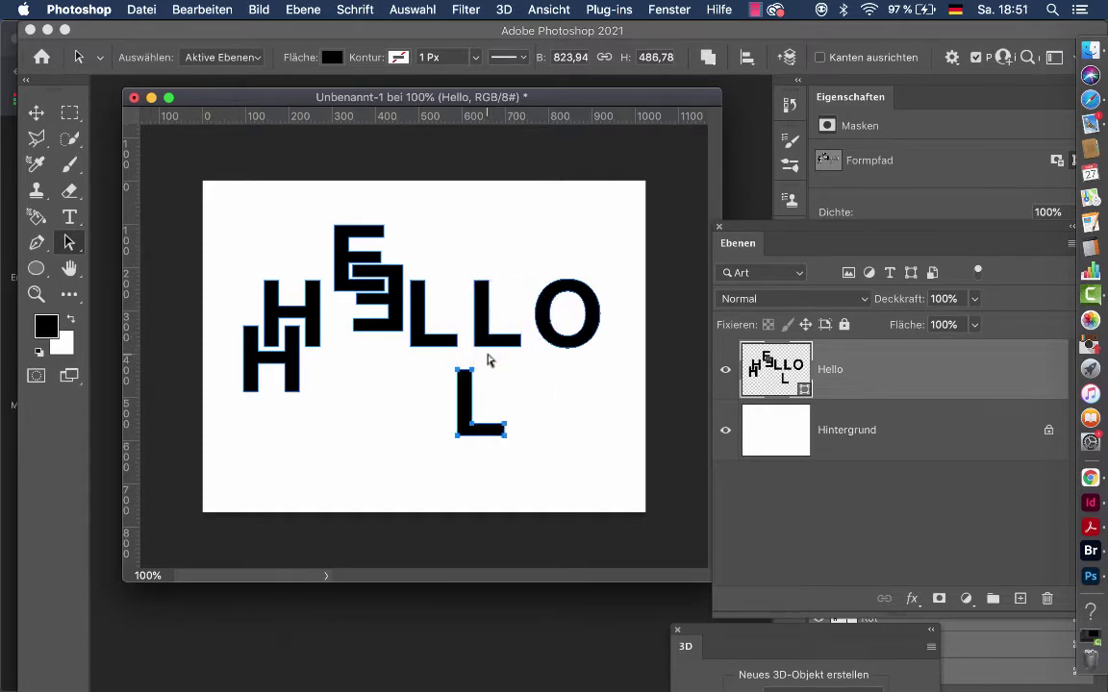
key(ctrl+t)
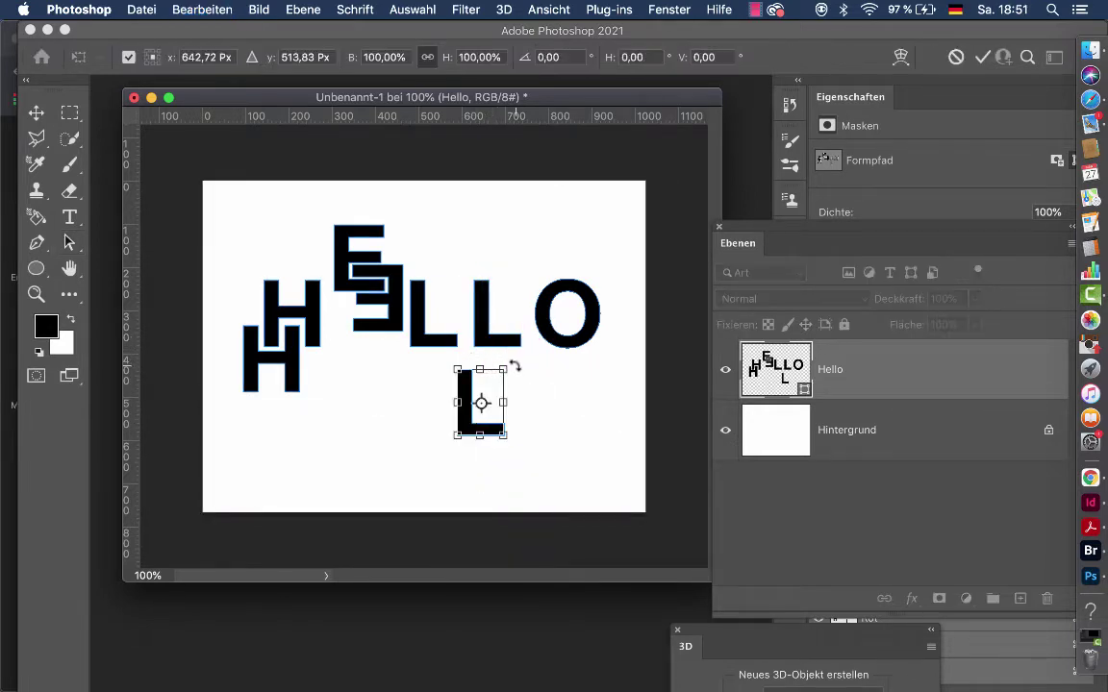
drag(516, 367, 407, 465)
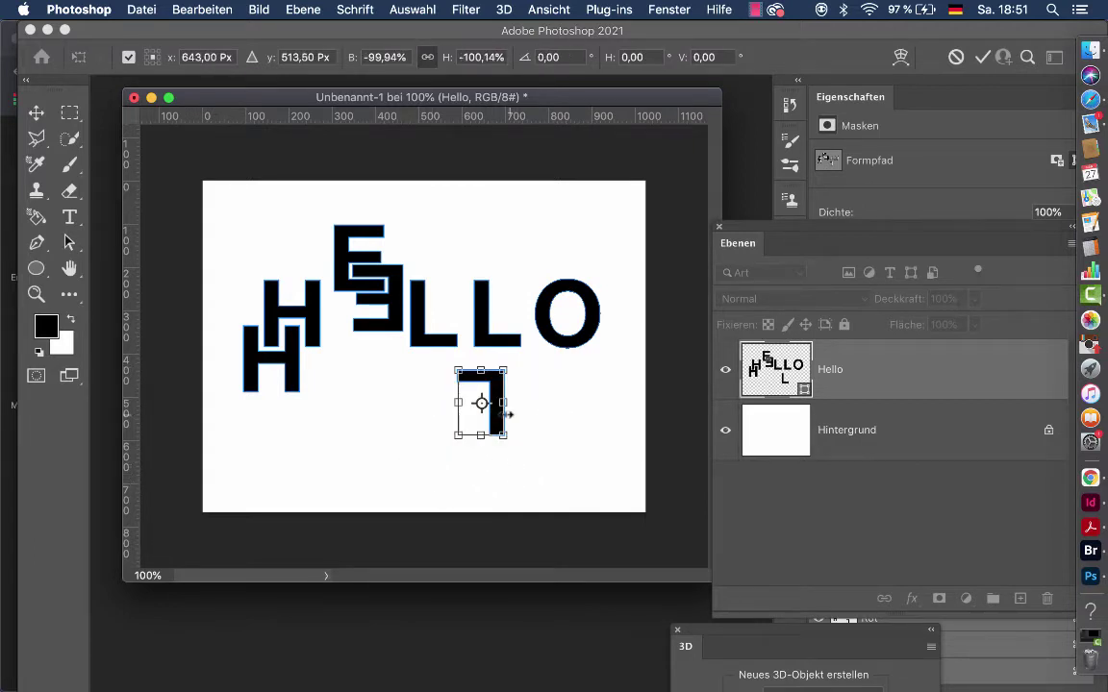
drag(501, 415, 473, 365)
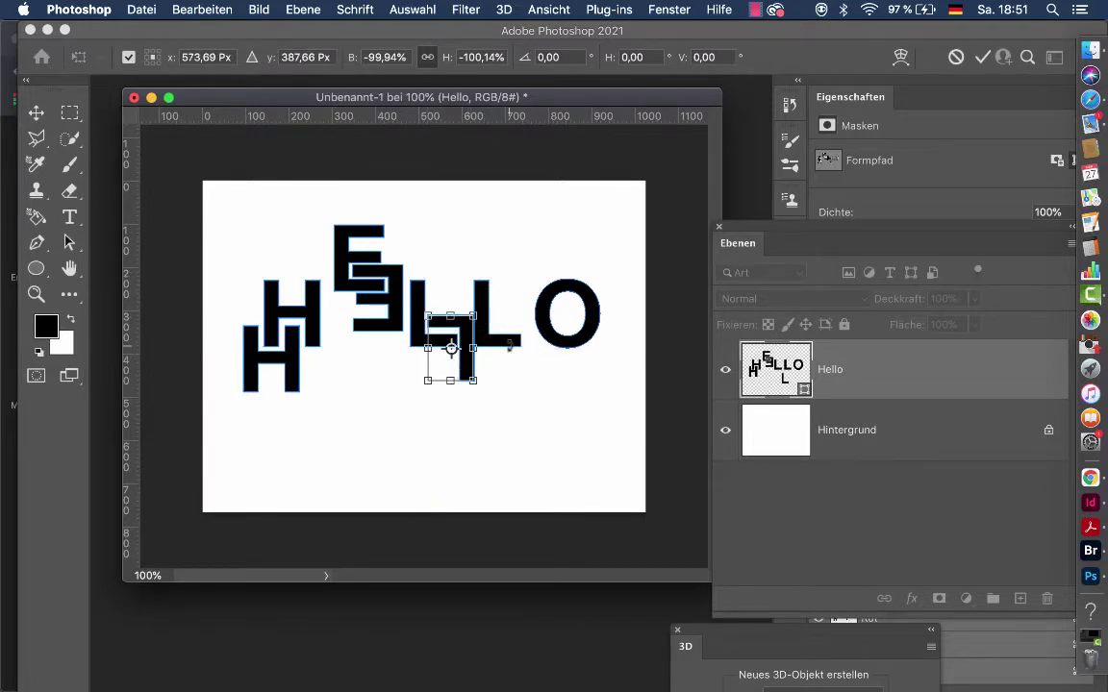
key(Return)
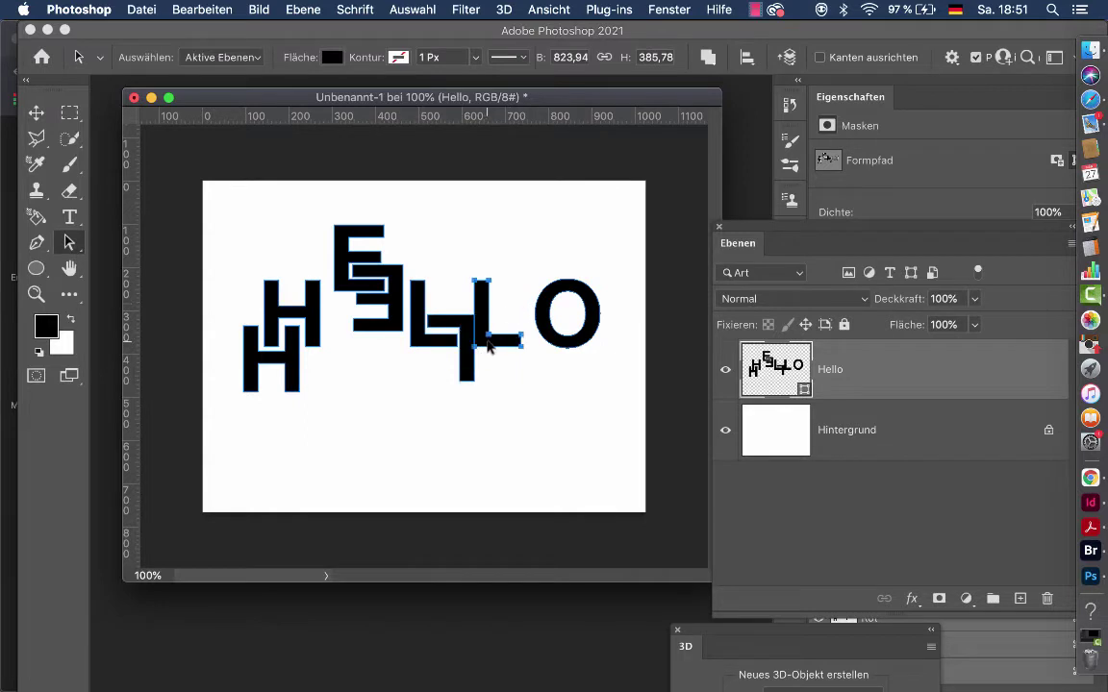
Step: Raise the upper L, nudge the flipped L right and fine-tune the lower H position
drag(487, 348, 477, 304)
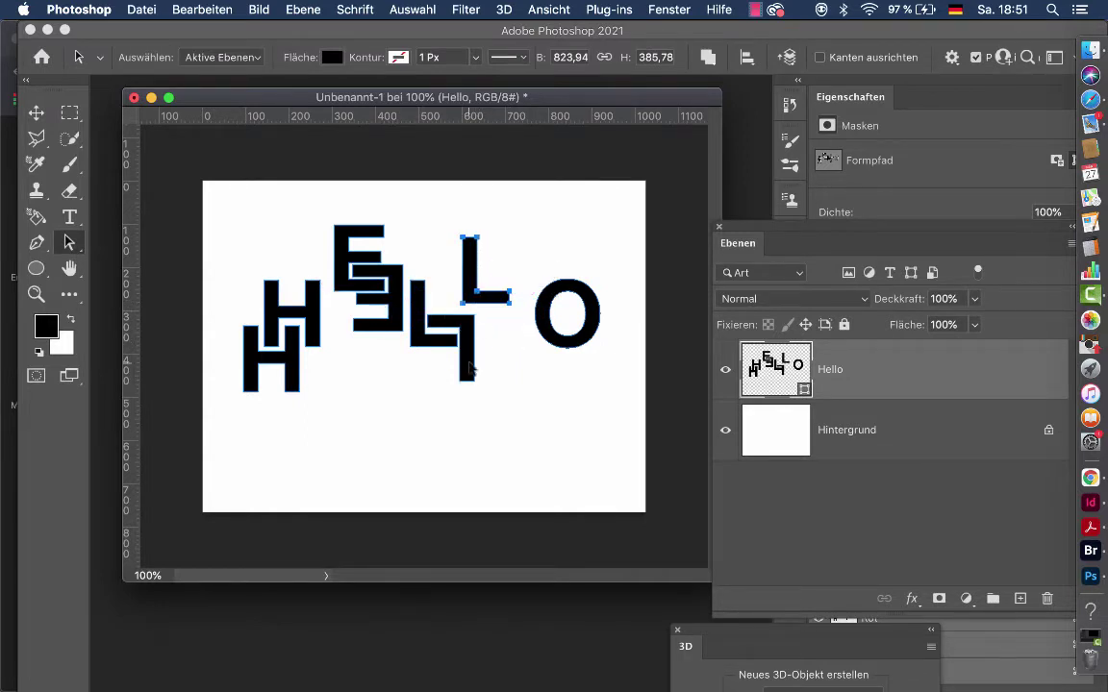
click(469, 366)
drag(469, 368, 472, 368)
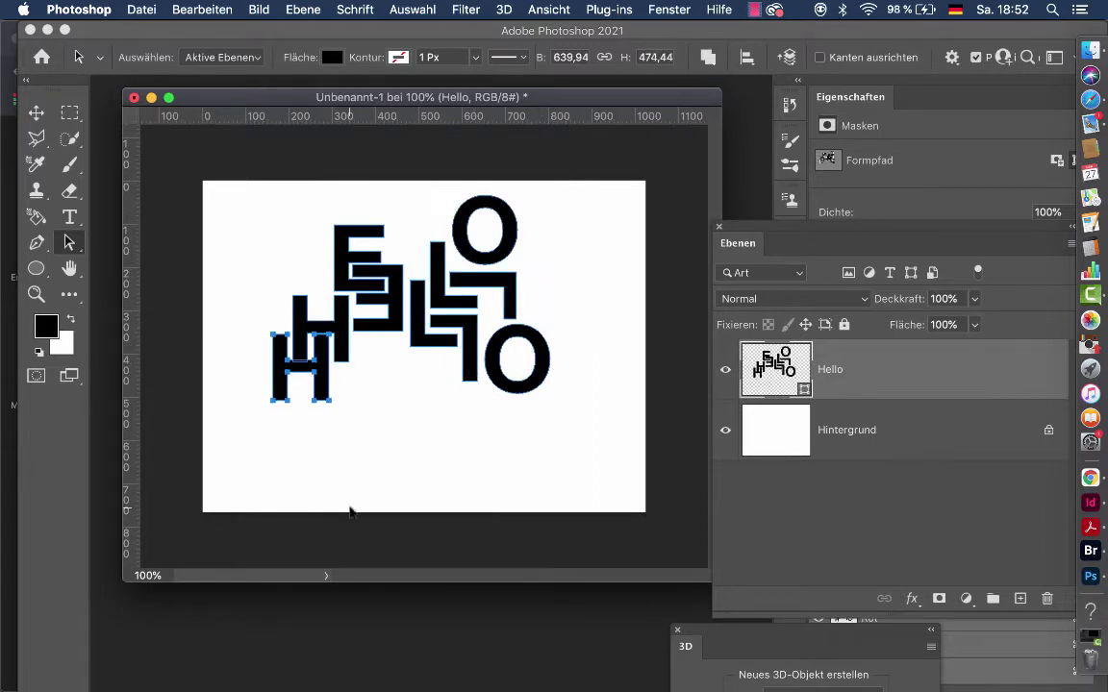
key(shift+Down)
key(shift+Down)
key(Up)
key(Up)
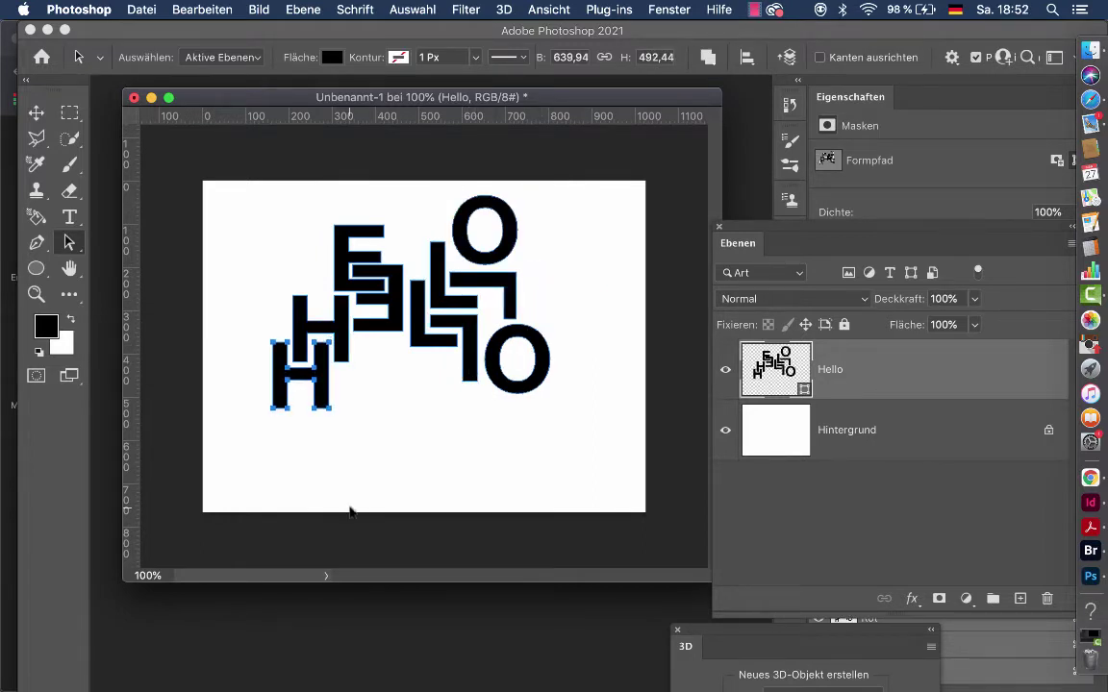
key(Up)
key(Up)
key(Up)
key(Up)
key(Up)
click(460, 497)
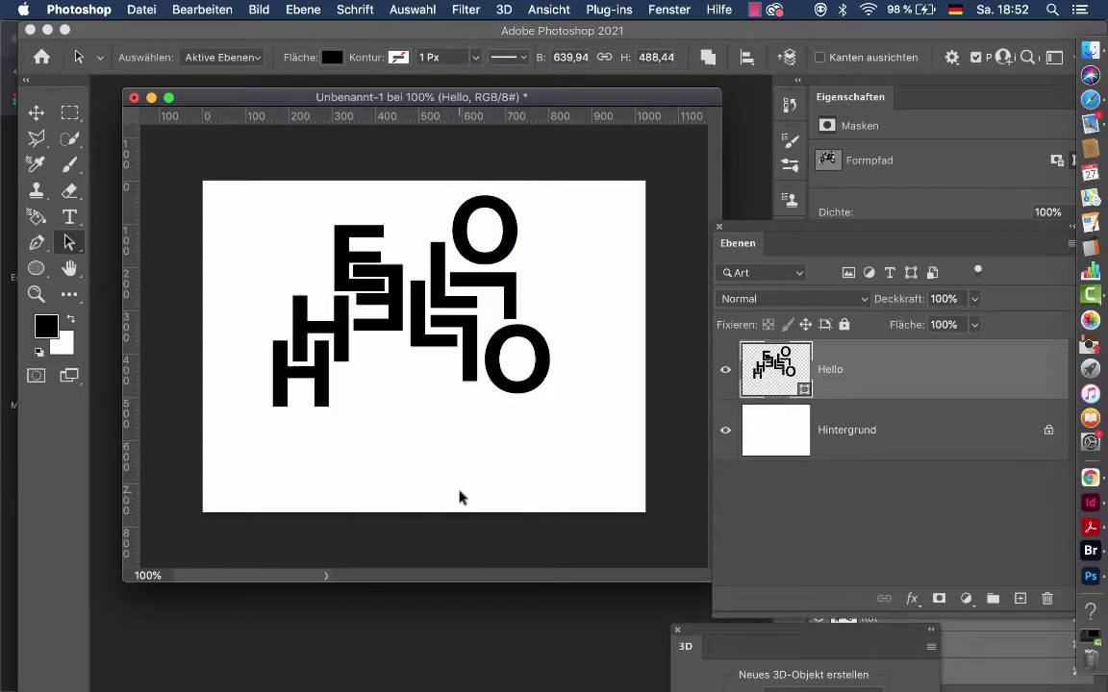
mouse_move(233, 194)
mouse_down()
mouse_move(469, 331)
mouse_move(585, 422)
mouse_up()
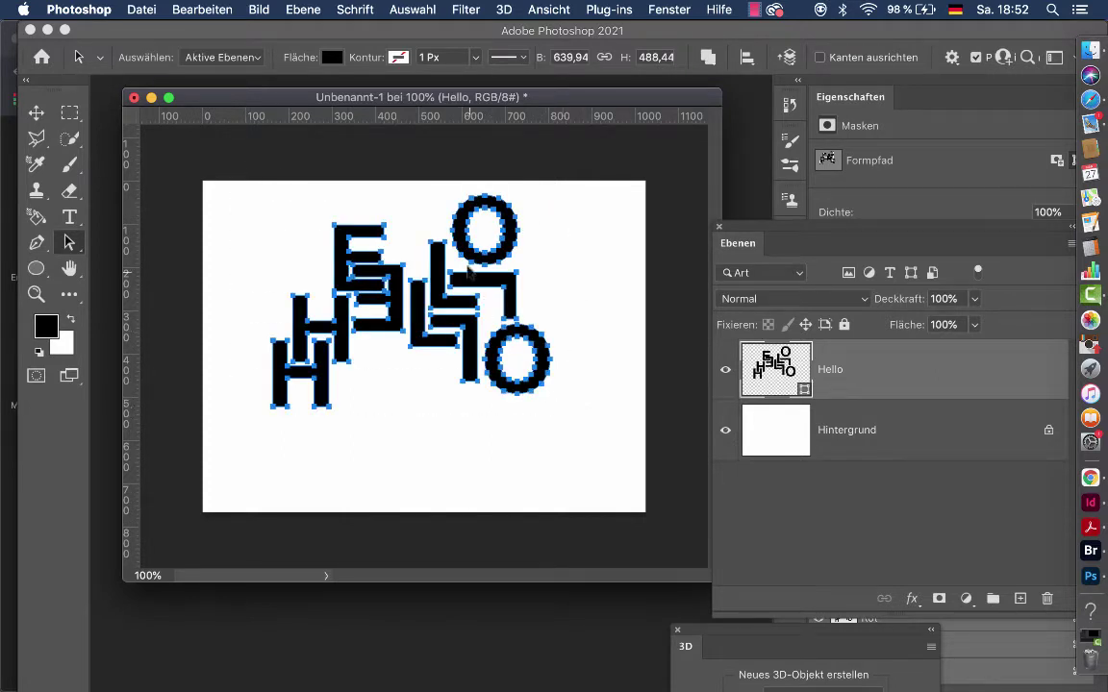
click(749, 59)
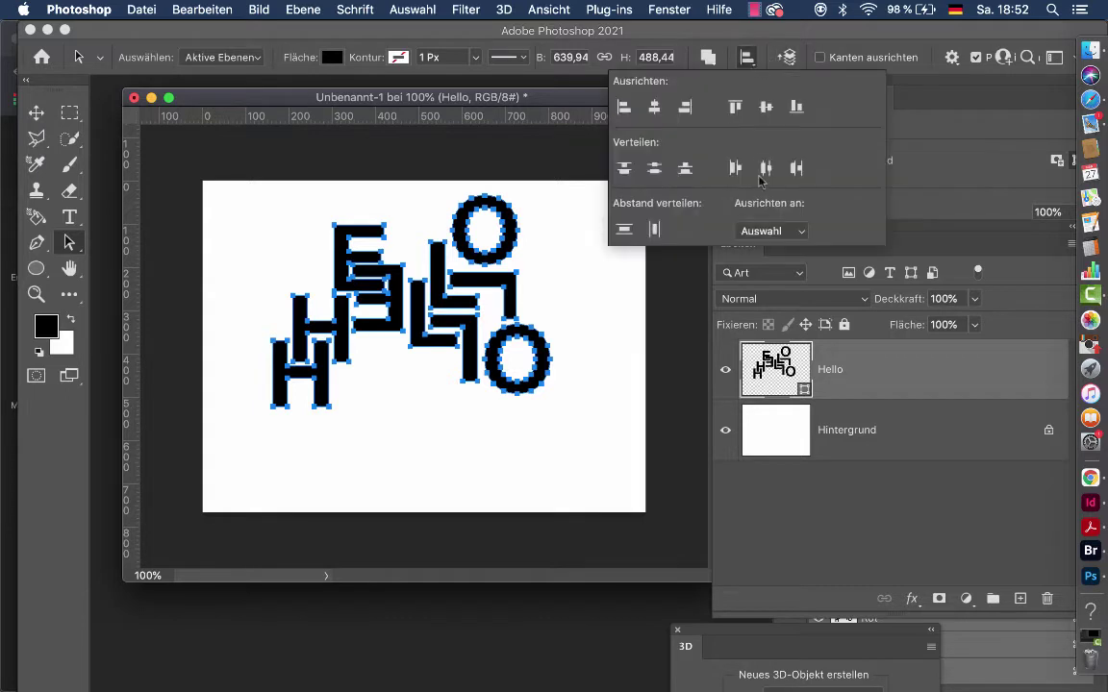
click(771, 229)
click(767, 242)
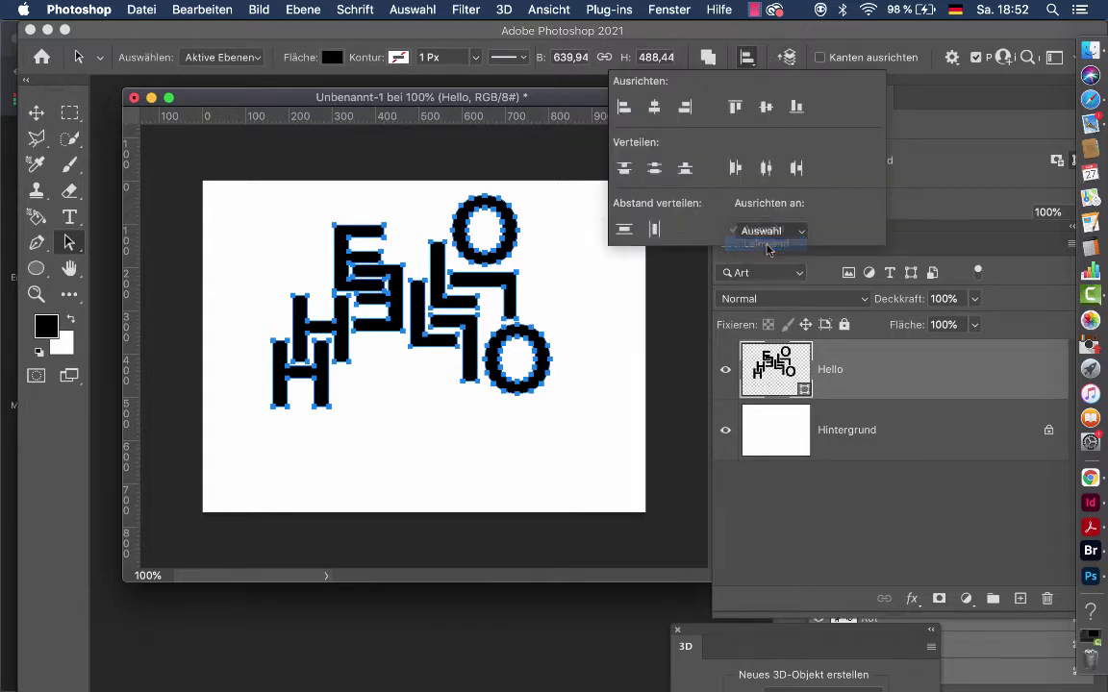
click(653, 107)
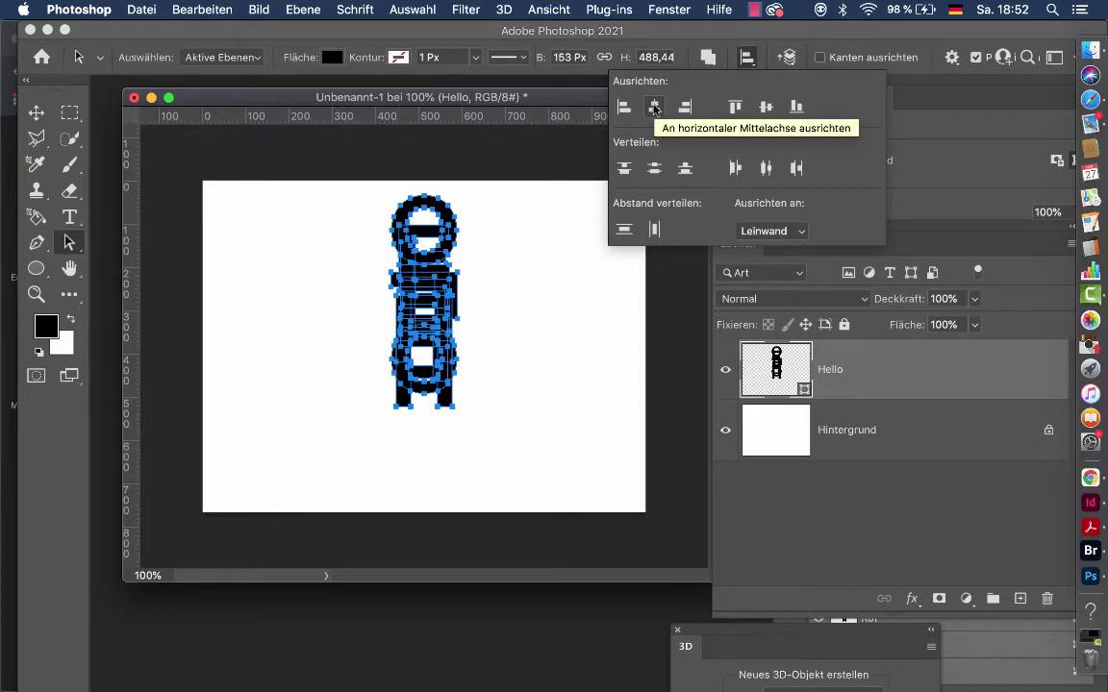
click(226, 9)
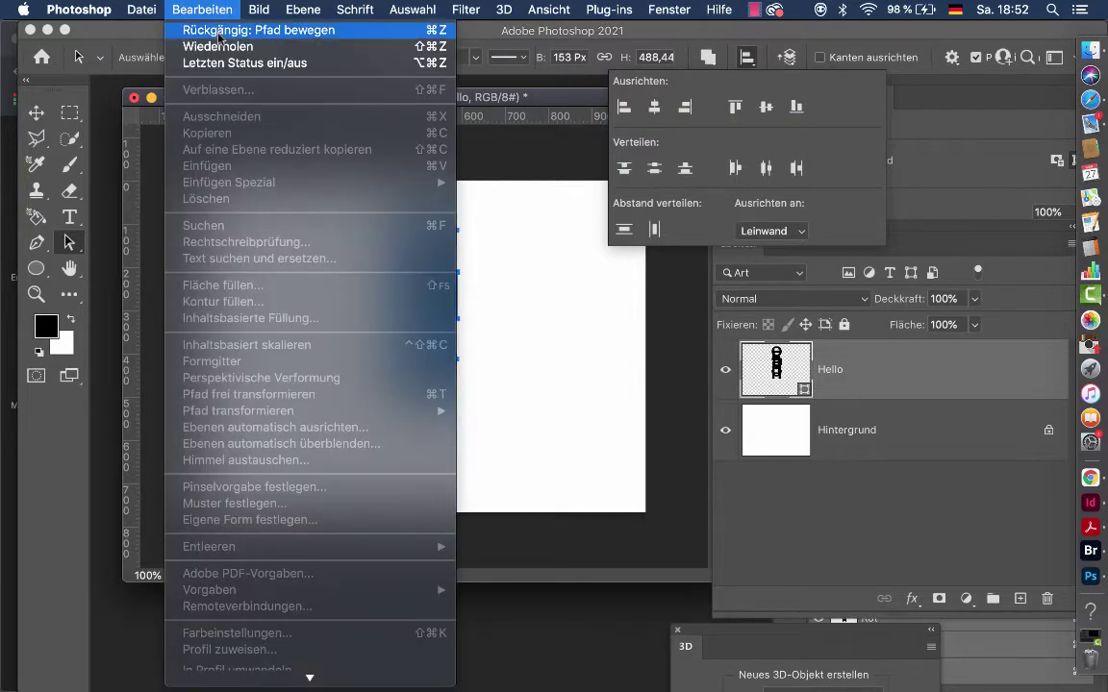
click(220, 37)
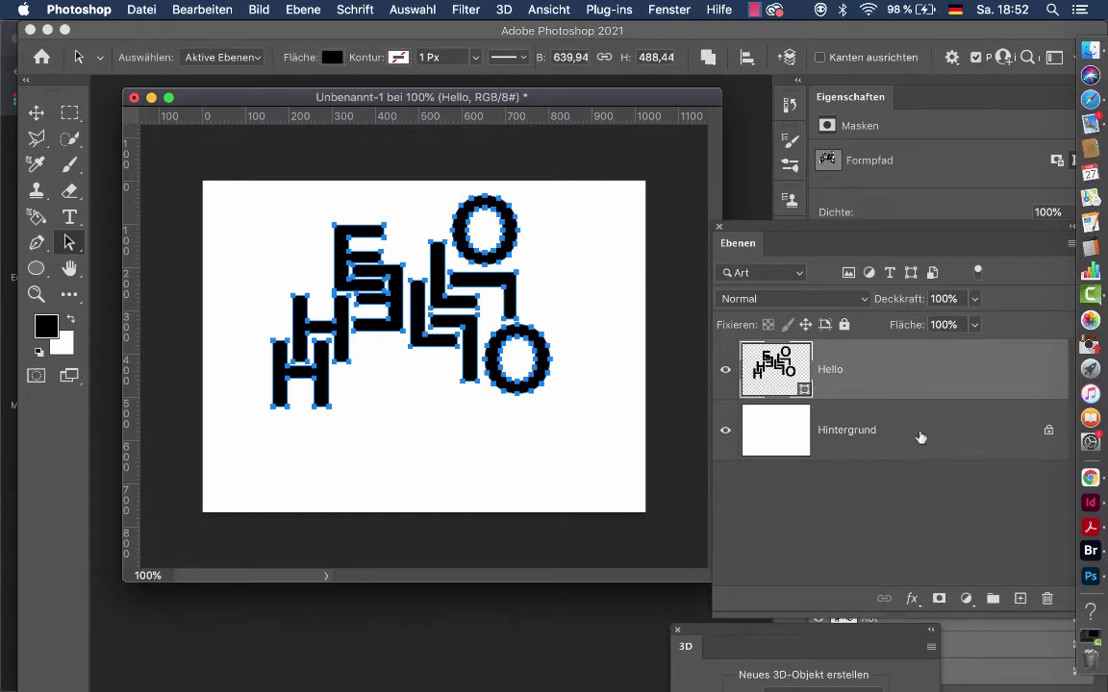
click(38, 113)
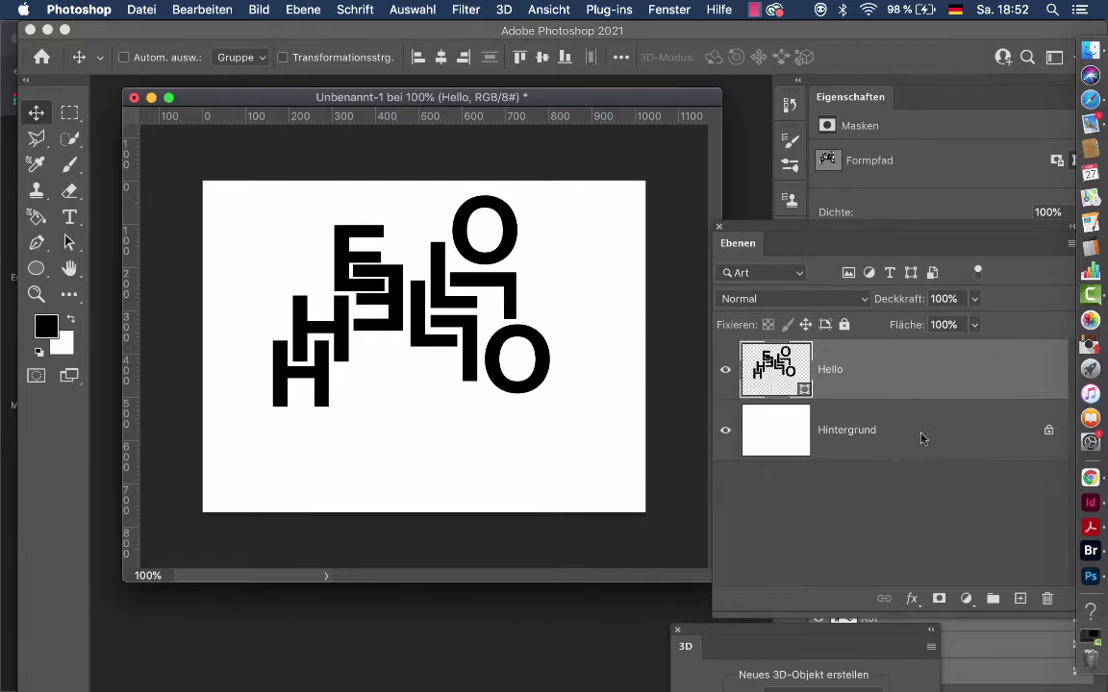
Step: Centre the HELLO artwork horizontally and vertically on the canvas
super+click(846, 387)
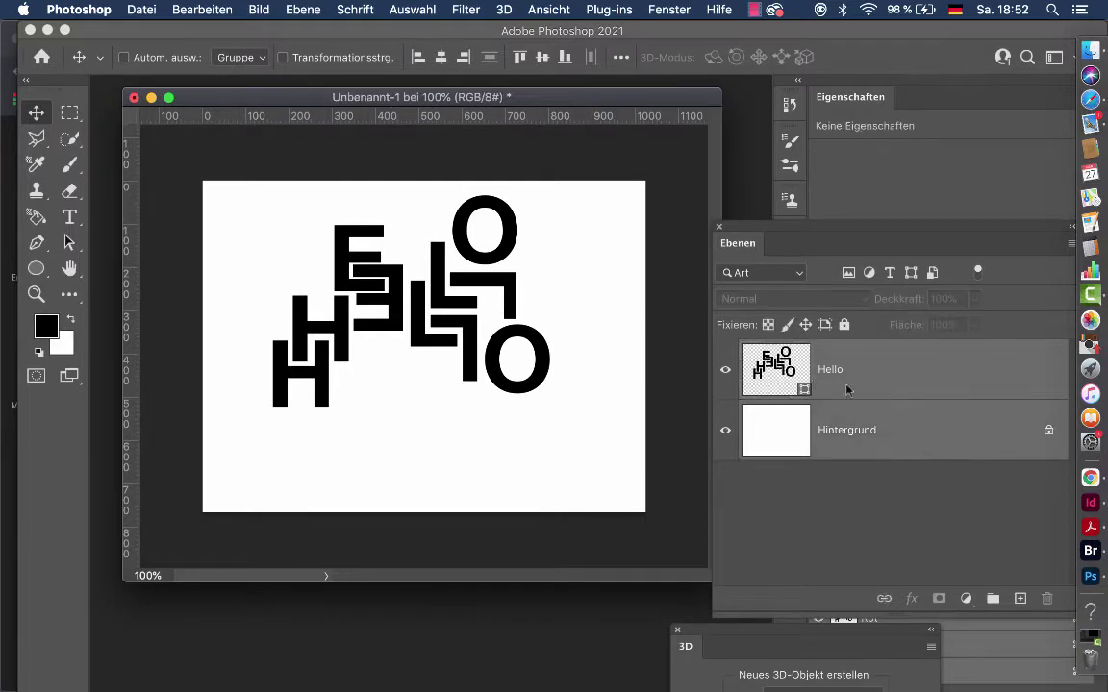
click(440, 57)
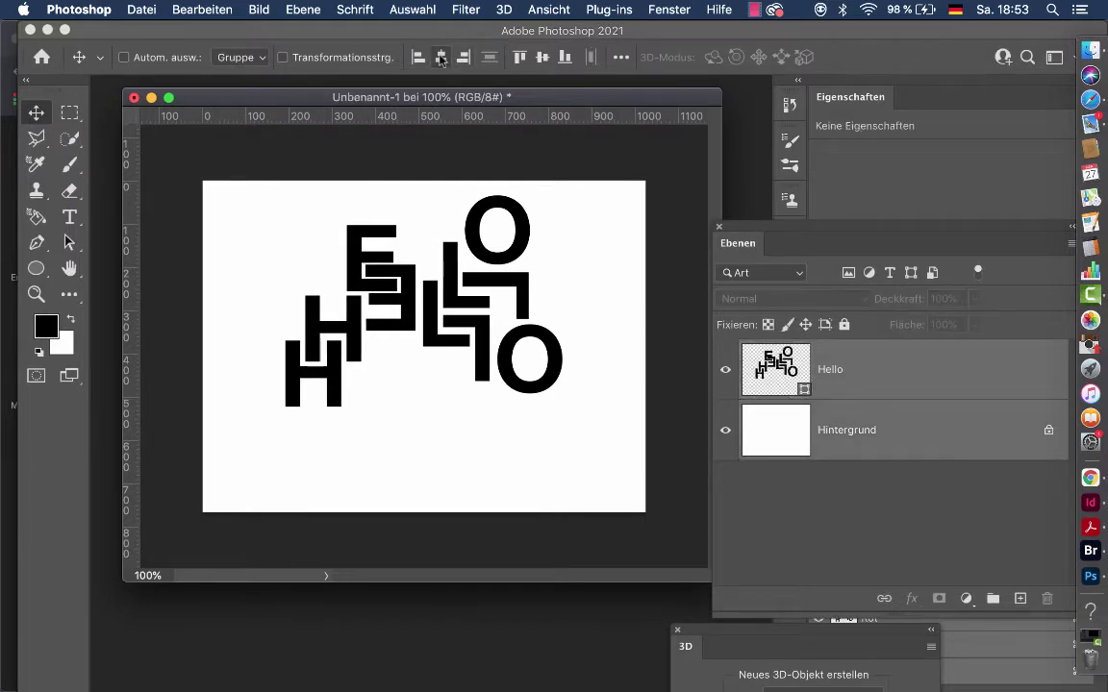
click(542, 58)
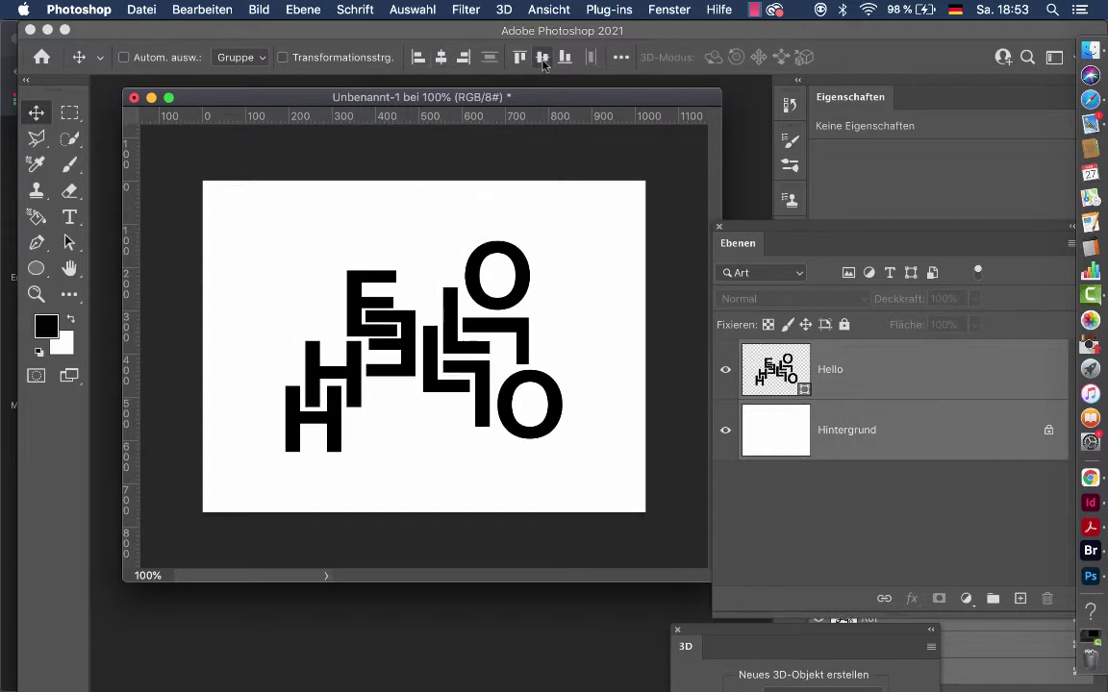
Step: Select all HELLO letter paths, nudge the artwork up slightly, and move the Layers panel
click(885, 378)
click(69, 242)
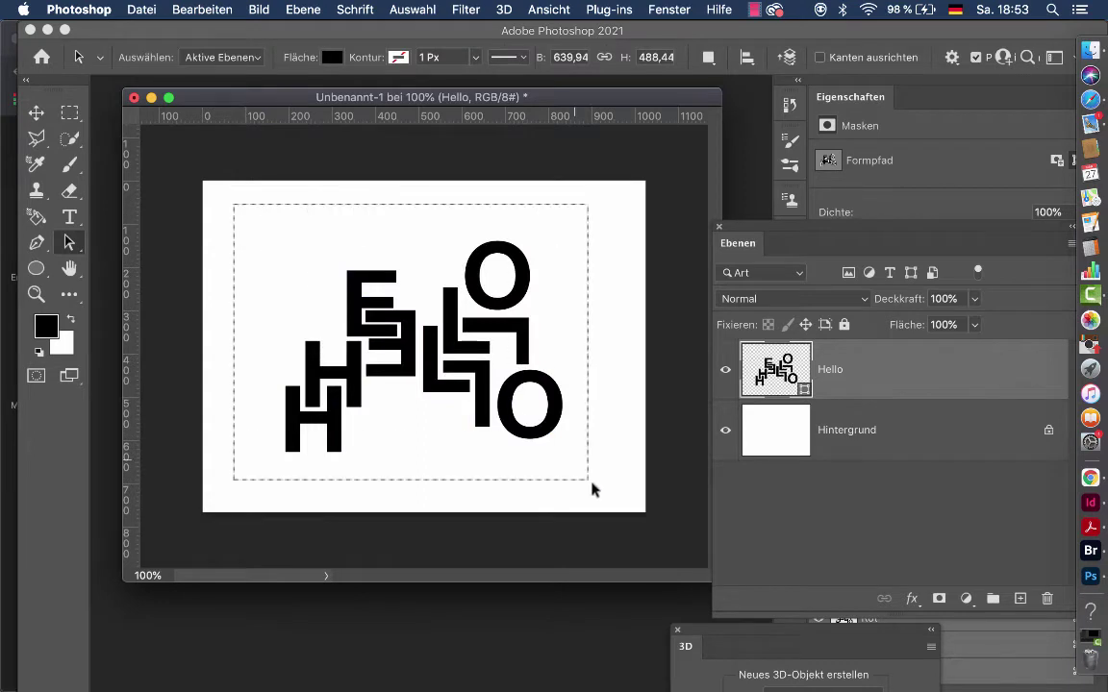
drag(235, 207, 593, 488)
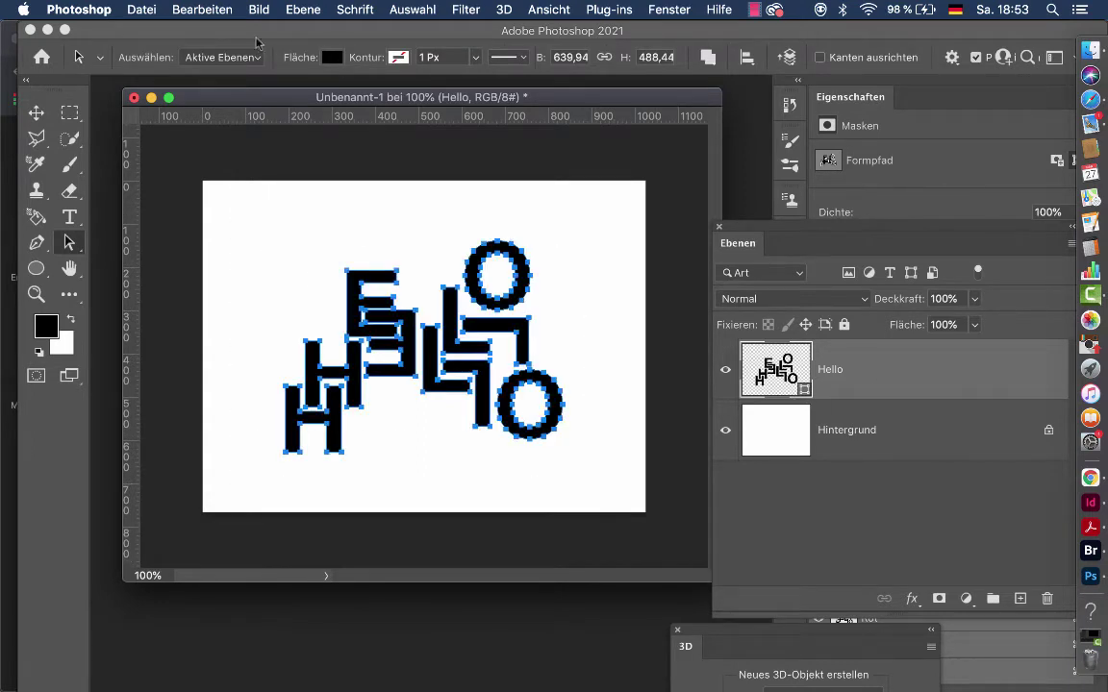
click(37, 113)
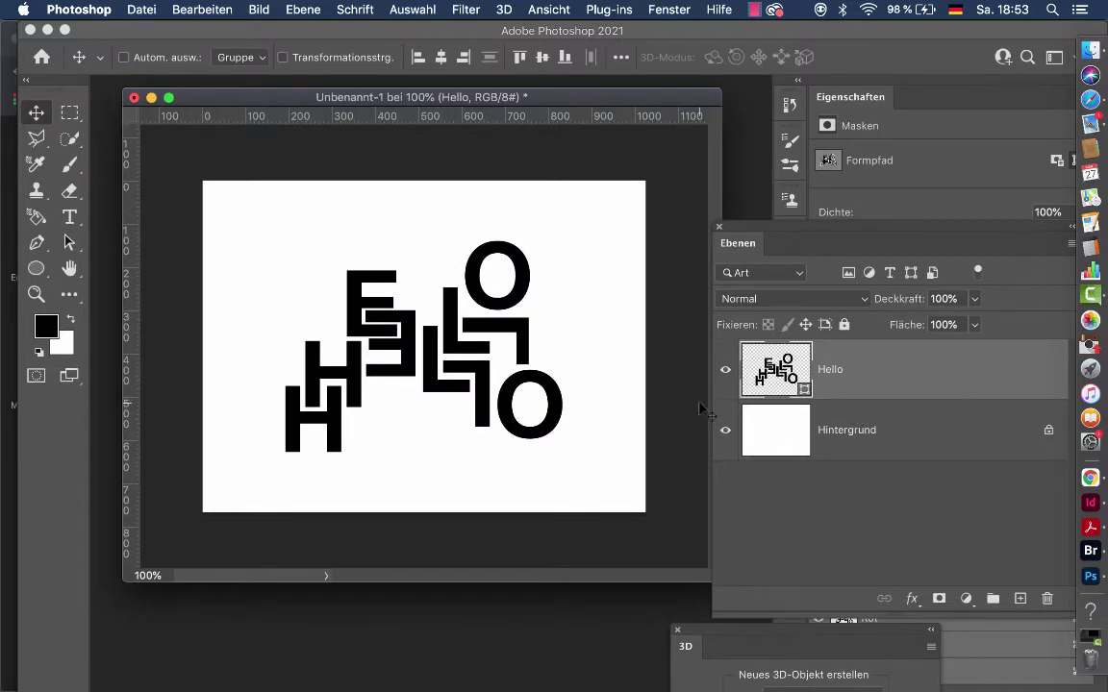
key(shift+Up)
key(shift+Up)
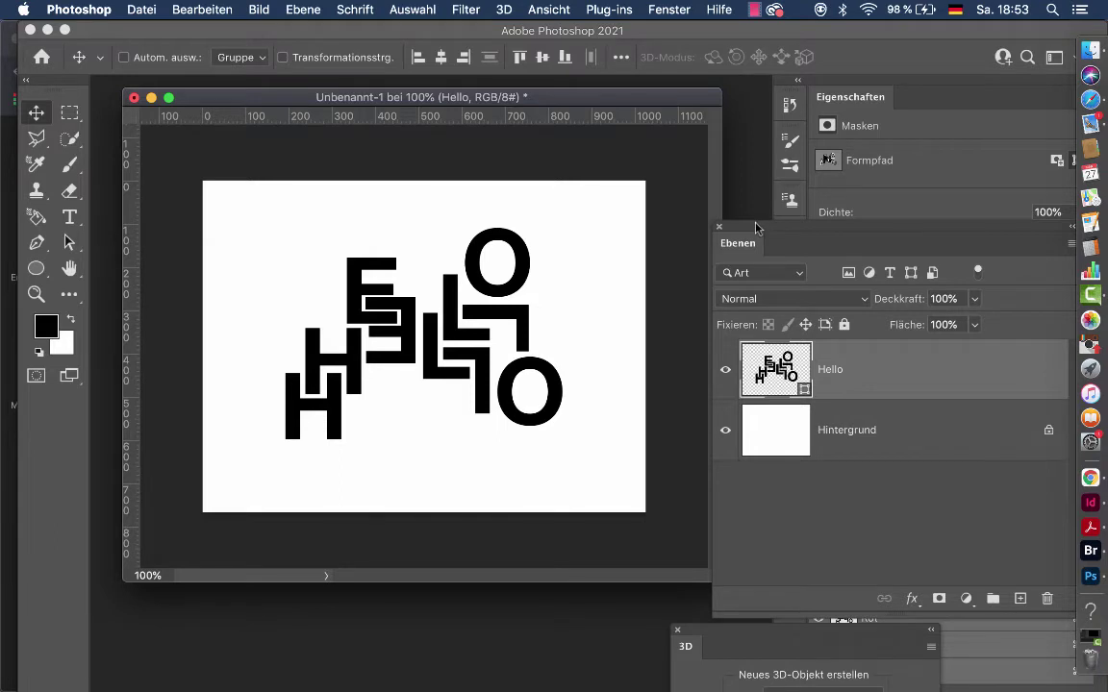
mouse_move(757, 228)
mouse_down()
mouse_move(1005, 520)
mouse_move(933, 492)
mouse_up()
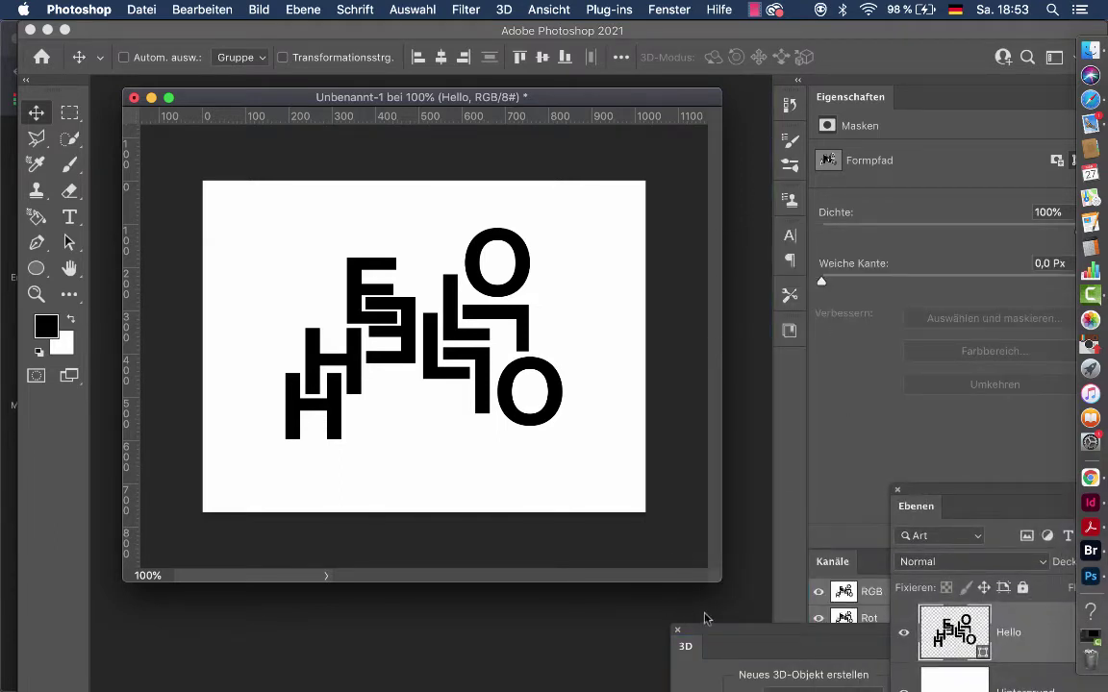
Step: Reset the 3D workspace so the 3D, Layers and Channels panels dock together
drag(700, 635, 693, 281)
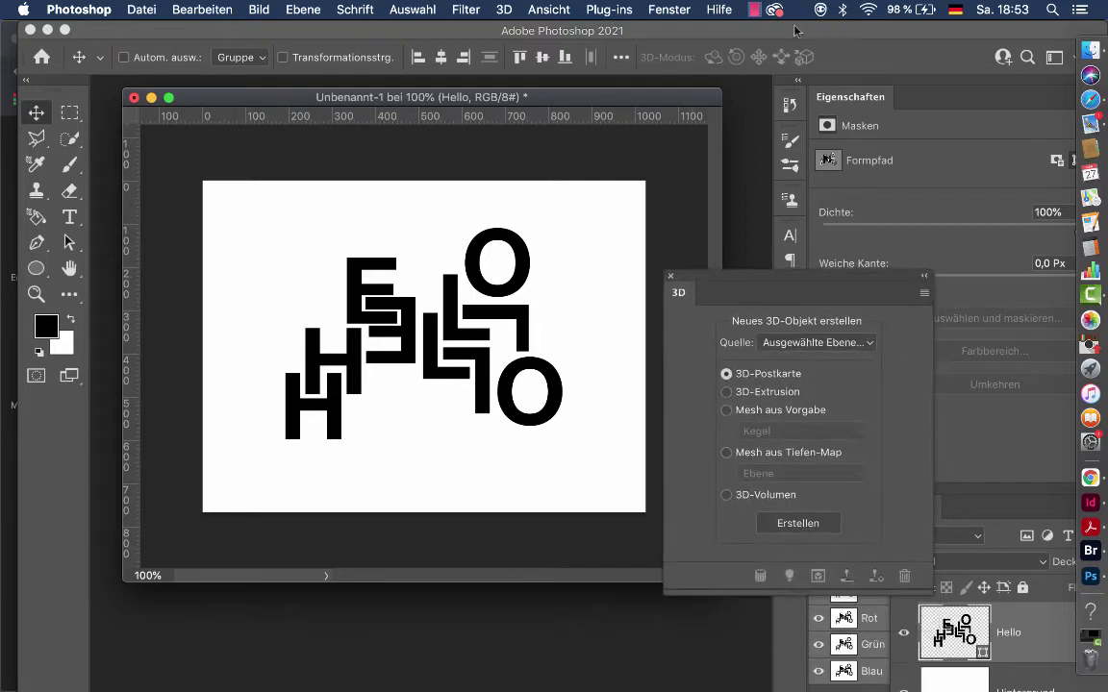
click(673, 11)
mouse_move(699, 46)
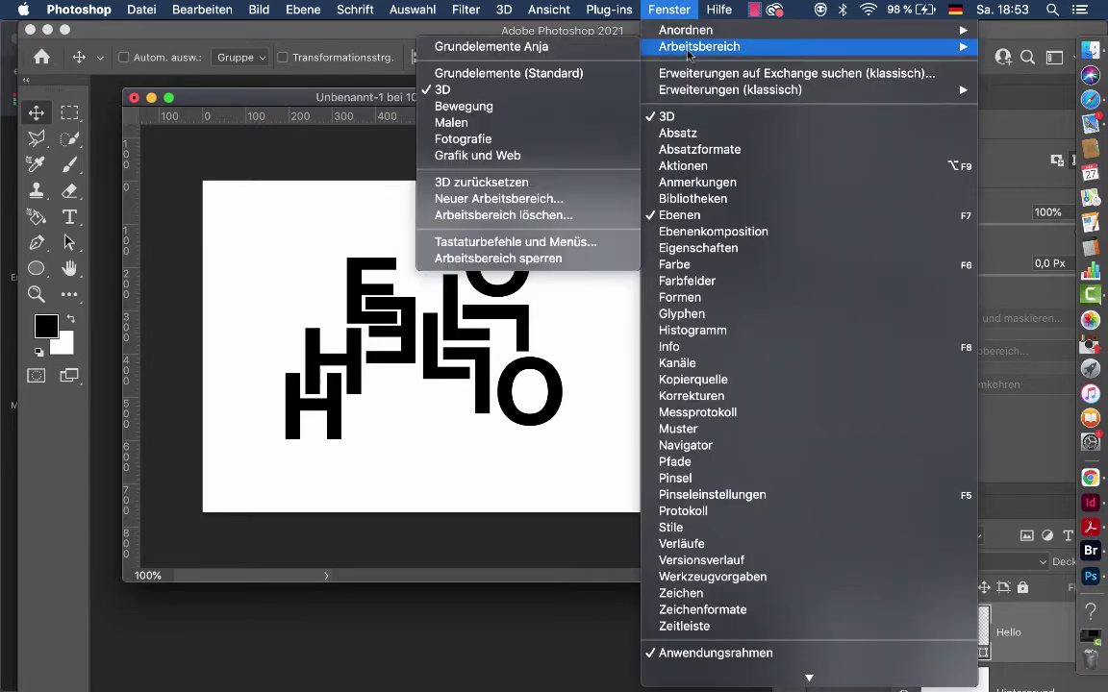
click(481, 181)
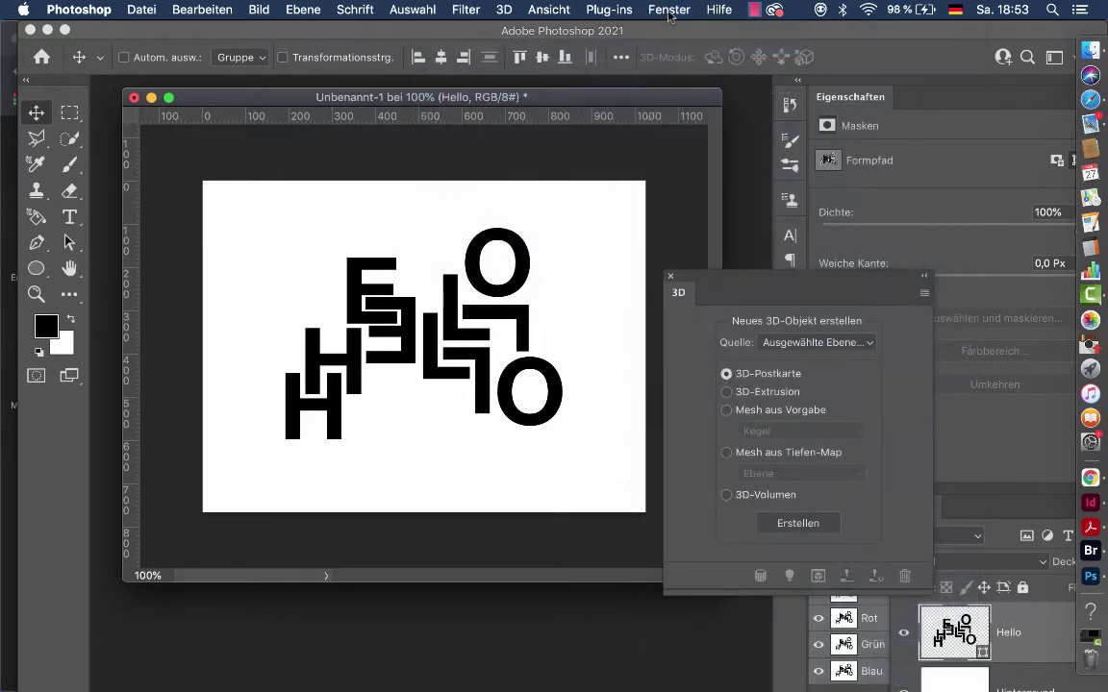
click(670, 12)
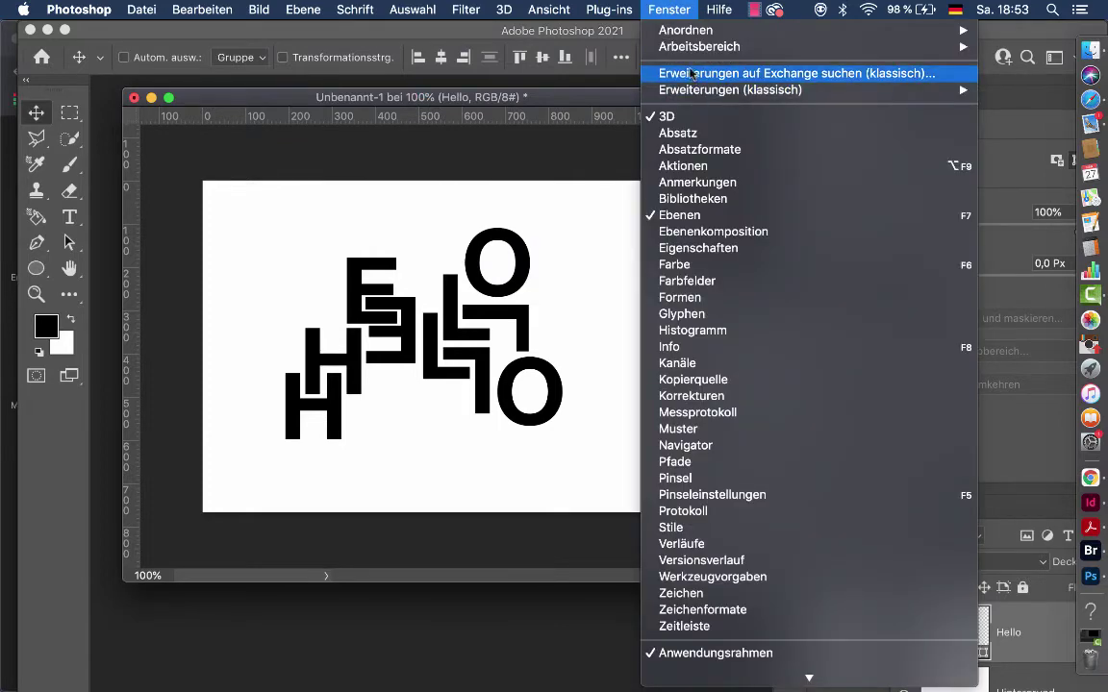
mouse_move(699, 46)
click(508, 185)
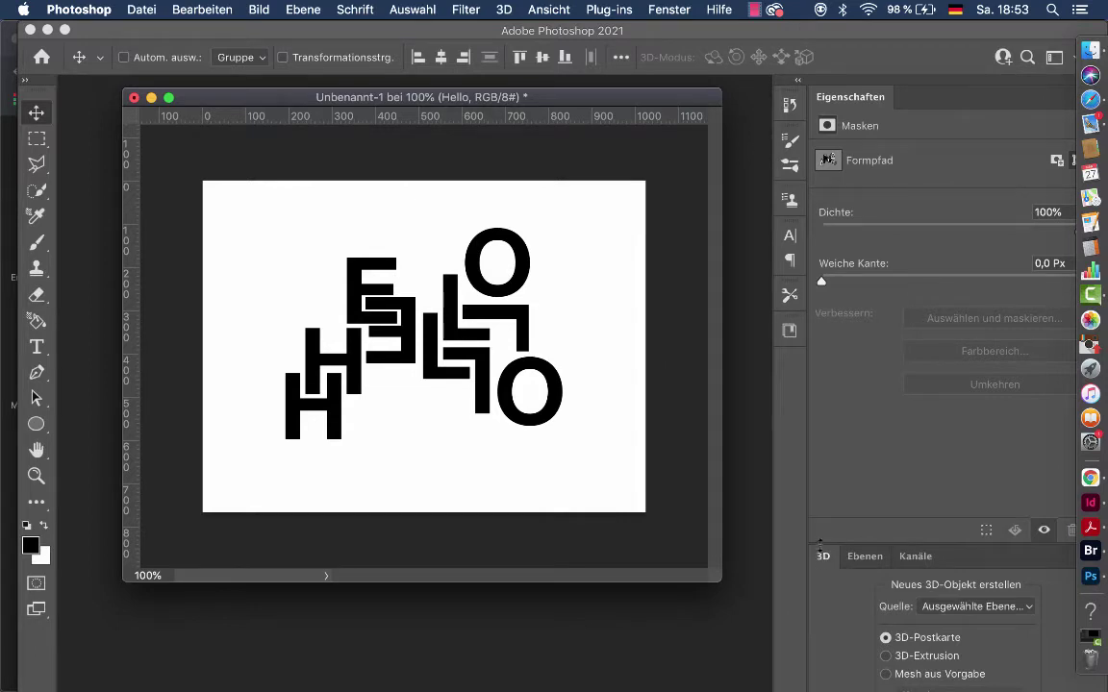
Step: Create a 3D extrusion of the HELLO letters with source 'Ausgewählte Ebene(n)'
drag(819, 542, 819, 365)
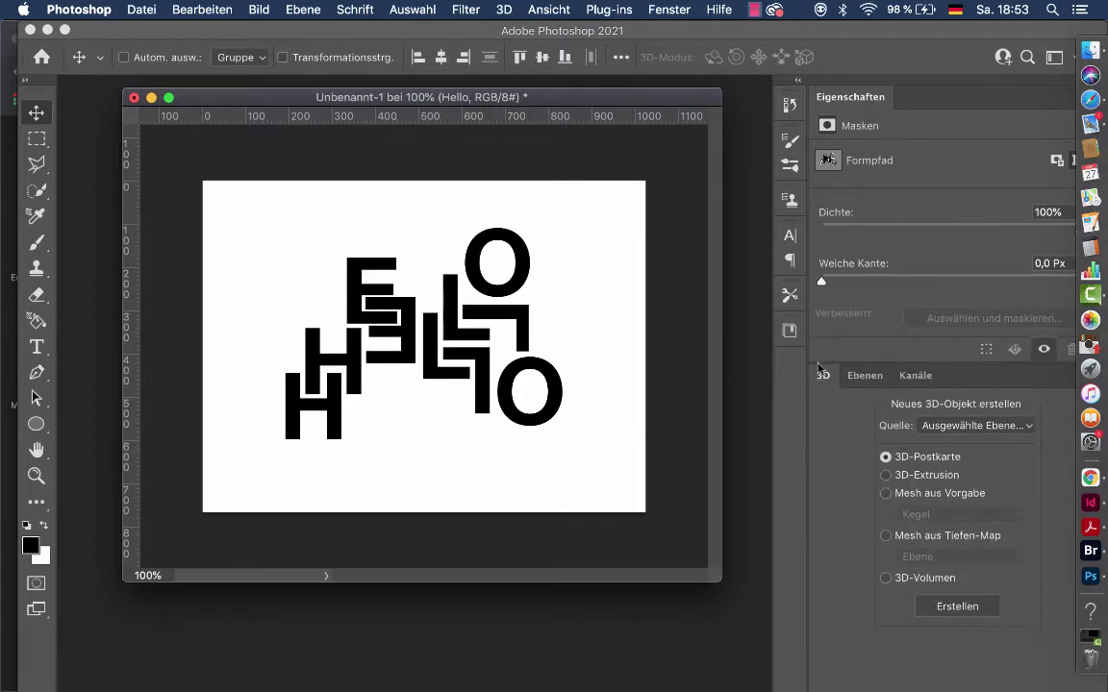
click(886, 477)
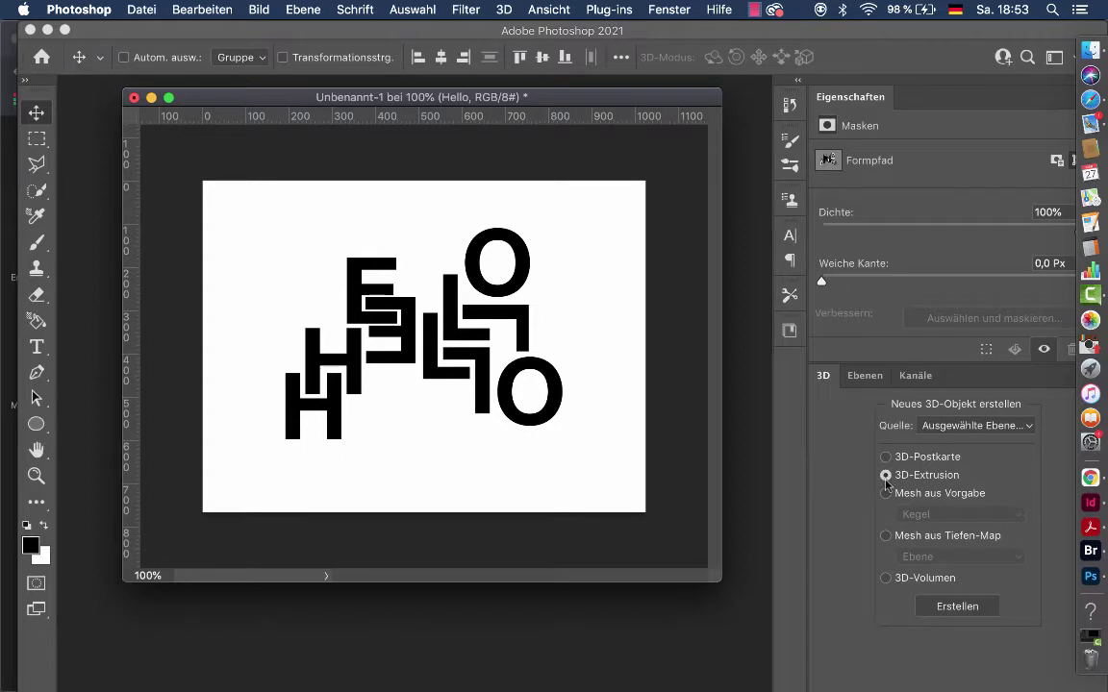
click(971, 434)
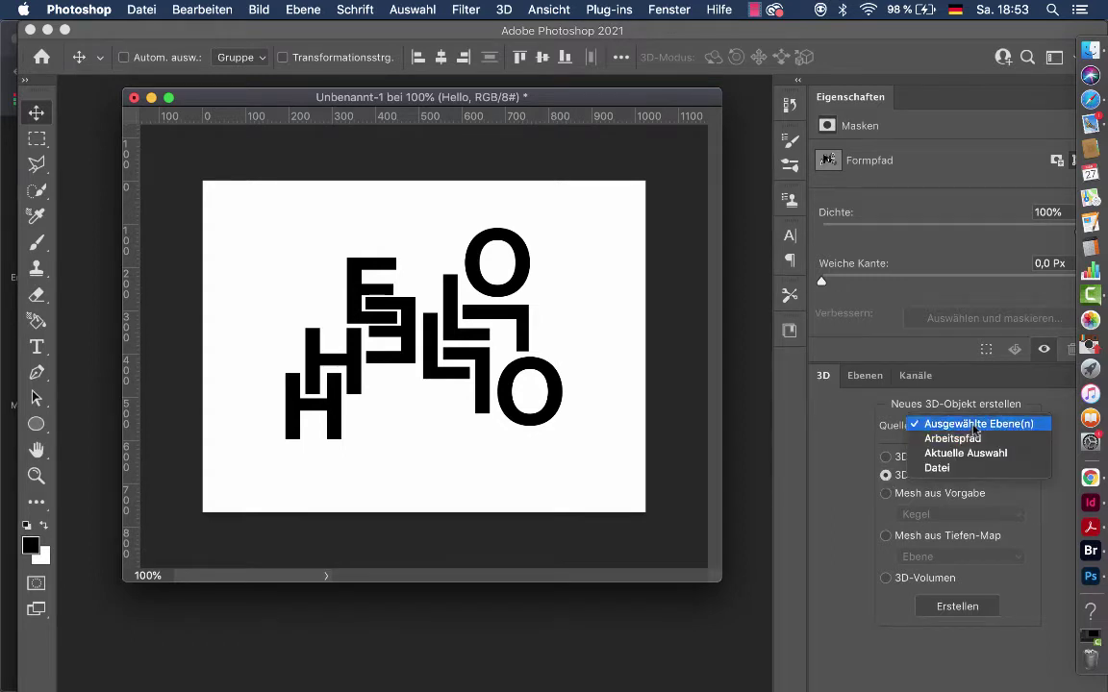
click(957, 424)
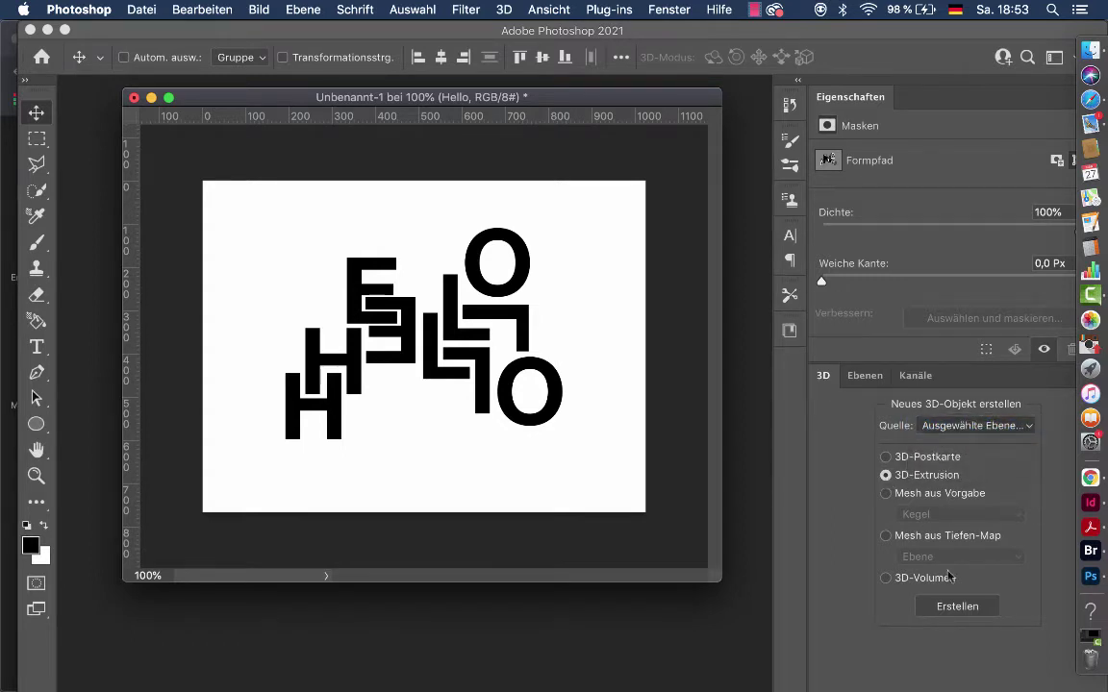
click(955, 426)
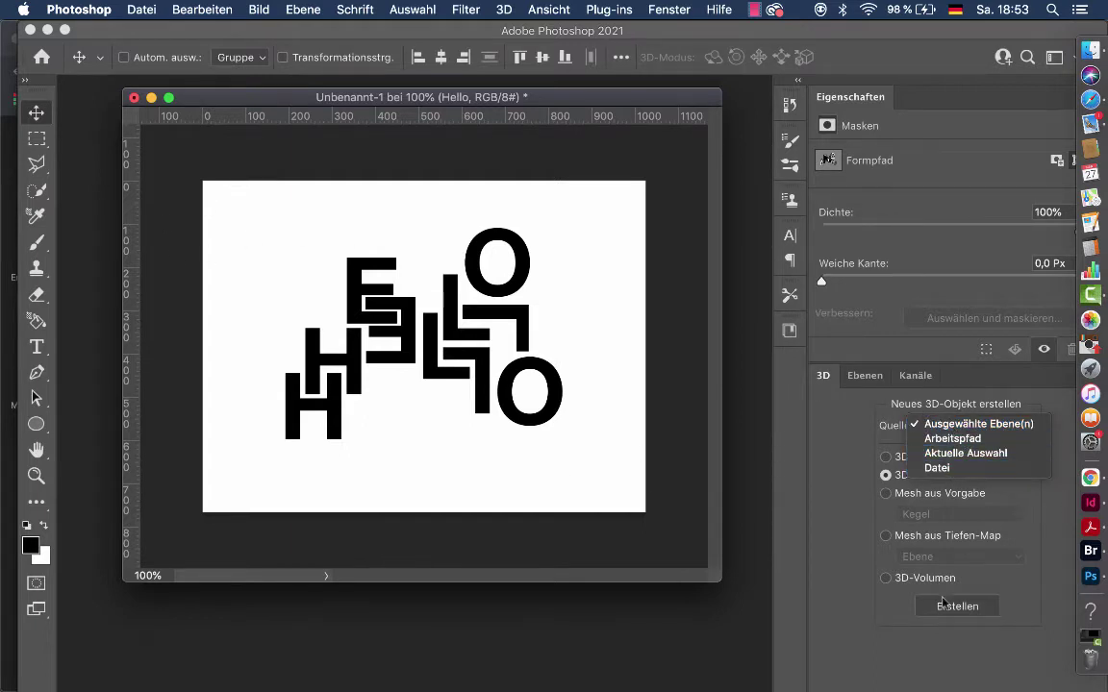
click(944, 495)
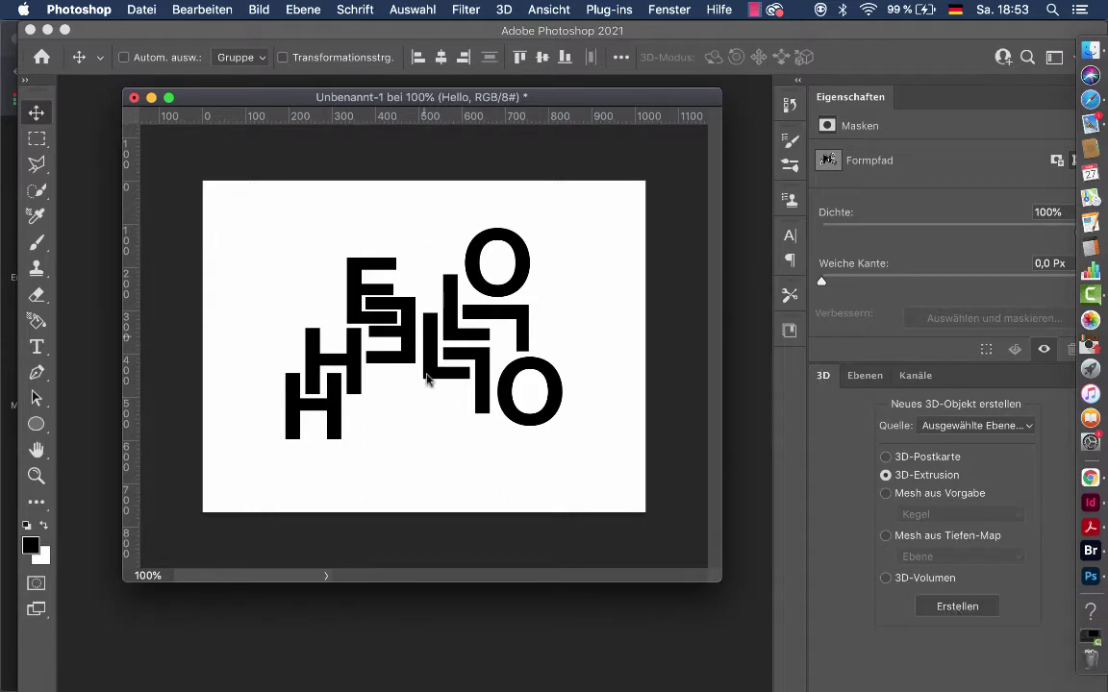
click(968, 607)
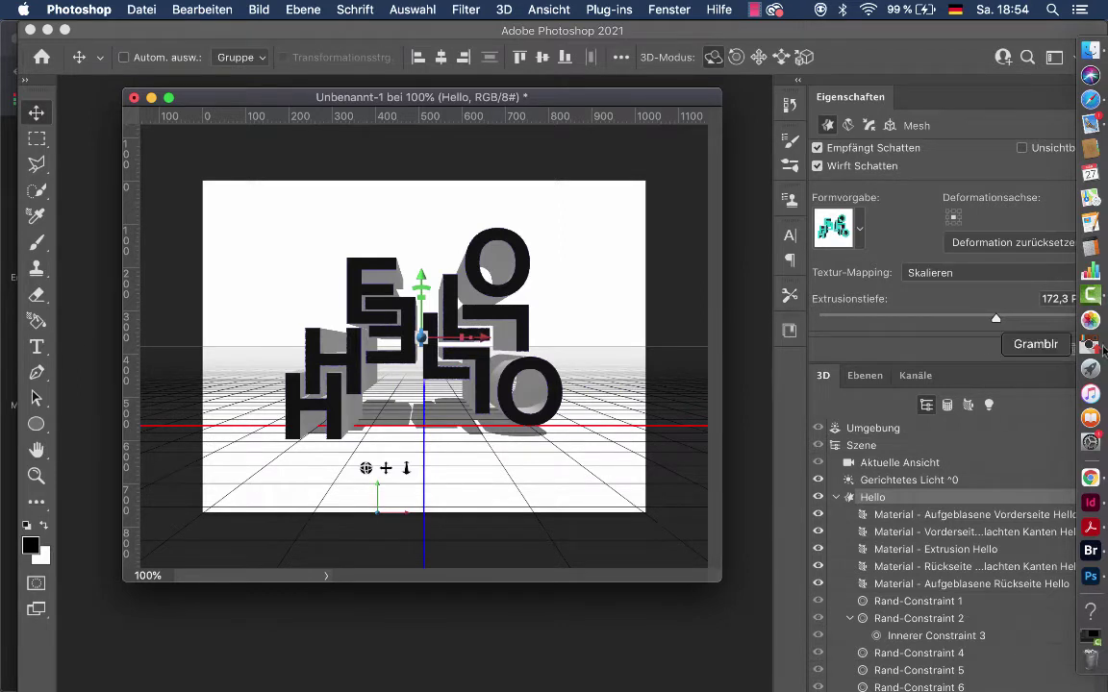
Step: Lower the HELLO extrusion depth from 172.3 to 98.91
mouse_move(996, 321)
mouse_down()
mouse_move(966, 322)
mouse_move(979, 321)
mouse_up()
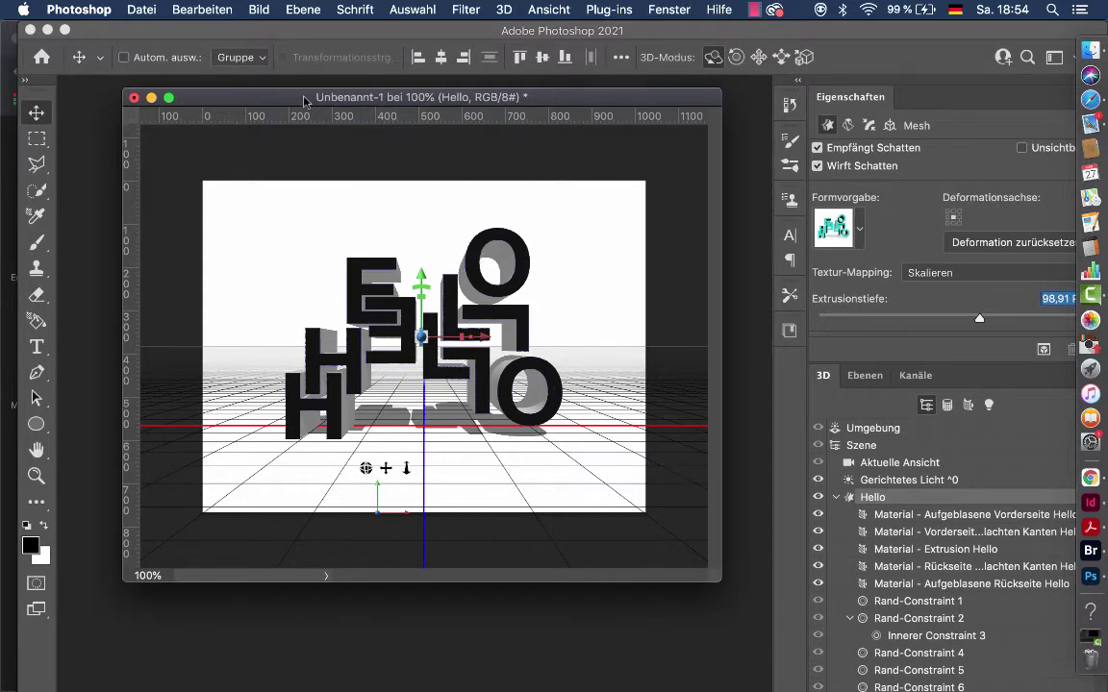
drag(304, 101, 285, 97)
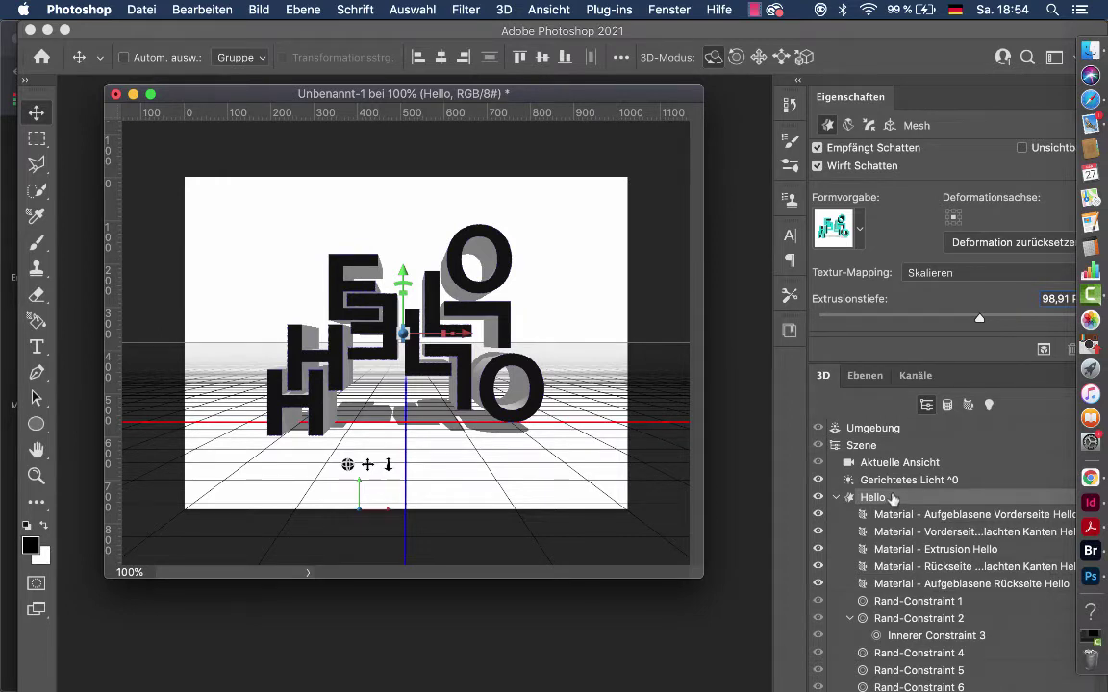
Step: Select all five Hello materials and give them a lighter base colour
click(904, 518)
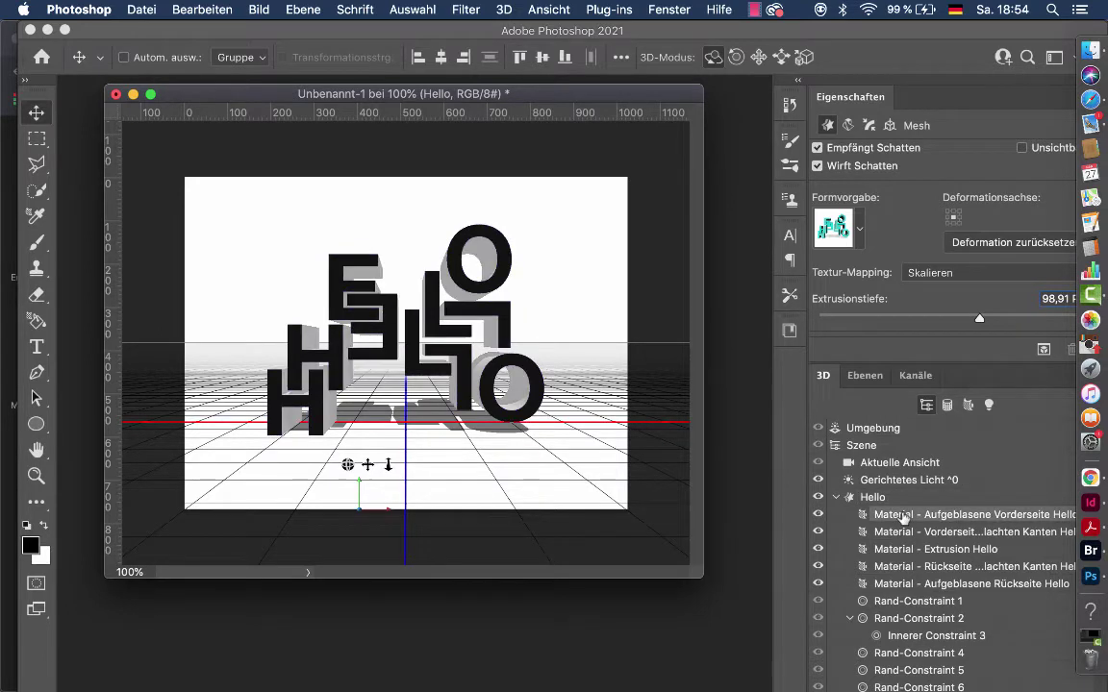
shift+click(899, 584)
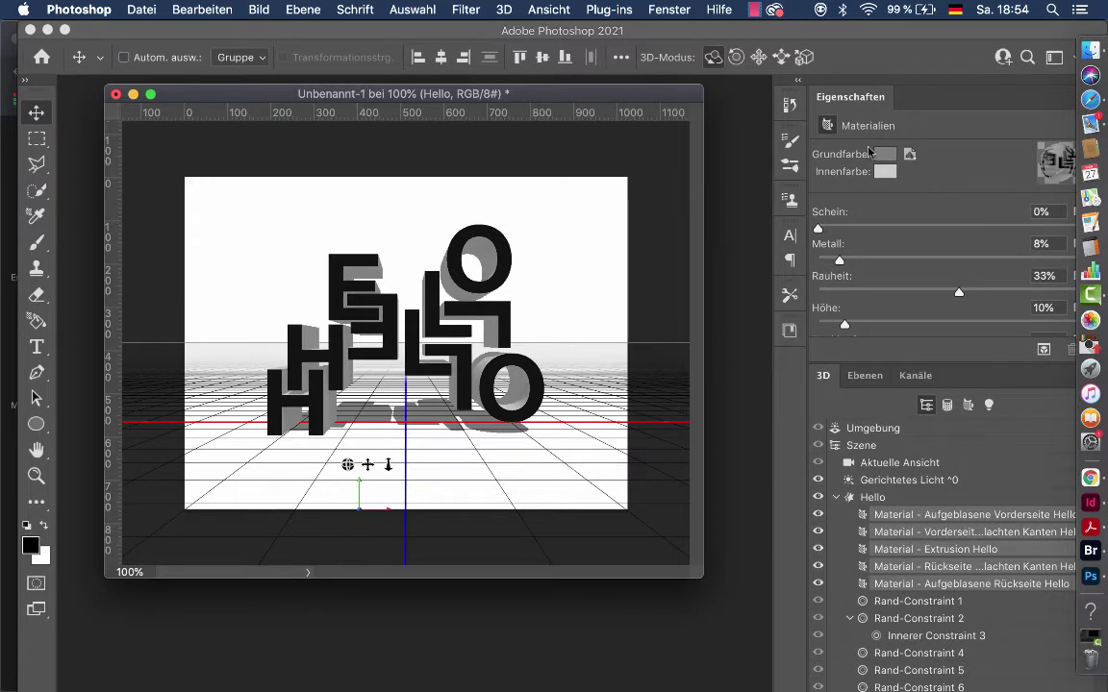
click(884, 155)
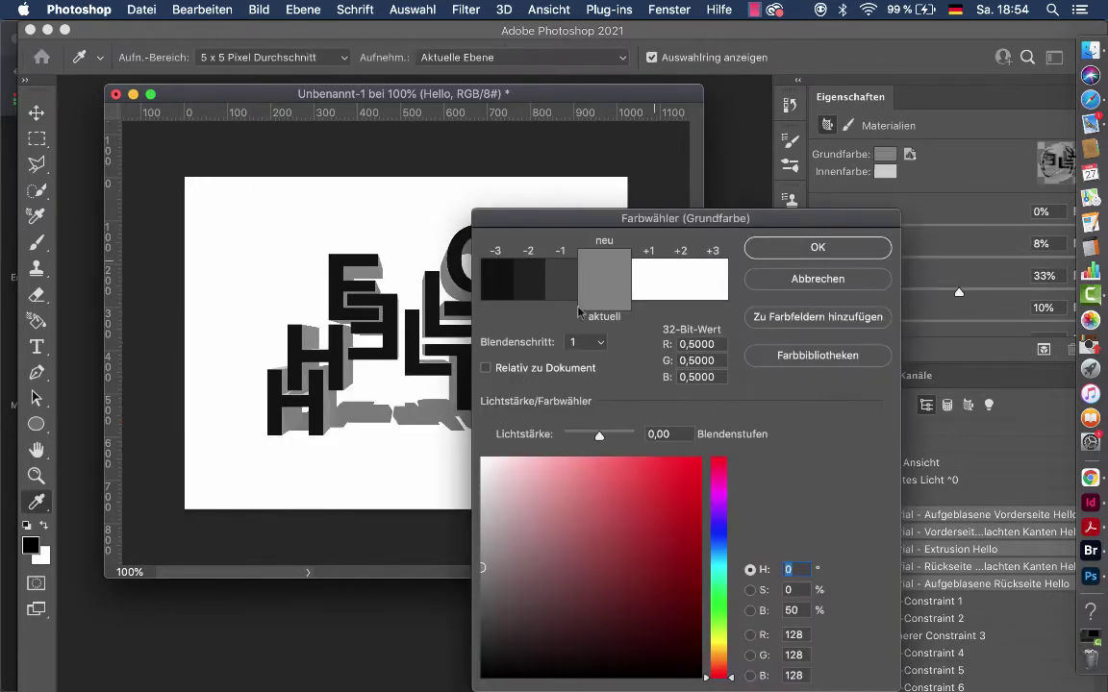
drag(492, 502, 481, 459)
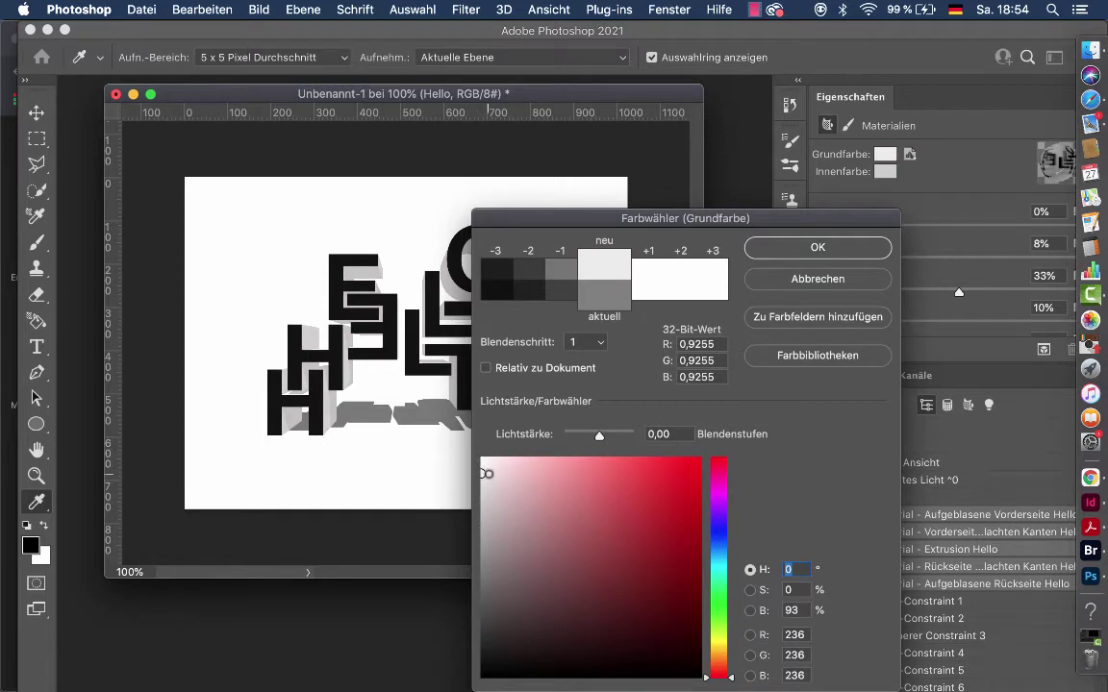
click(817, 248)
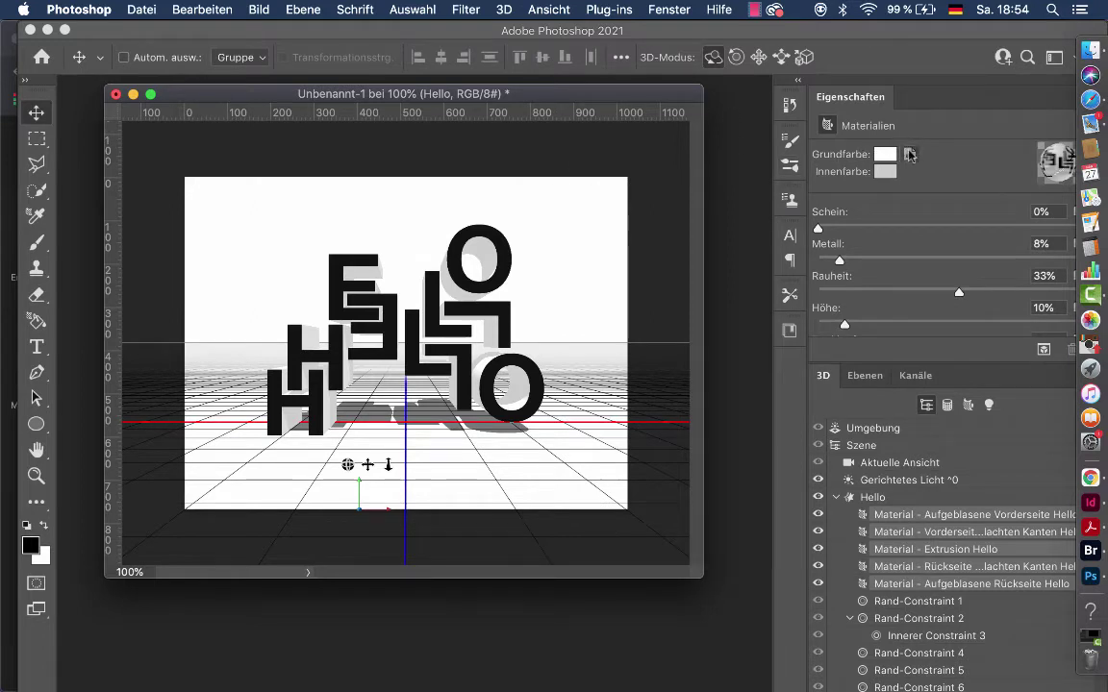
Step: Remove the Grundfarbe texture and apply the 'Keine Textur' material preset
click(910, 154)
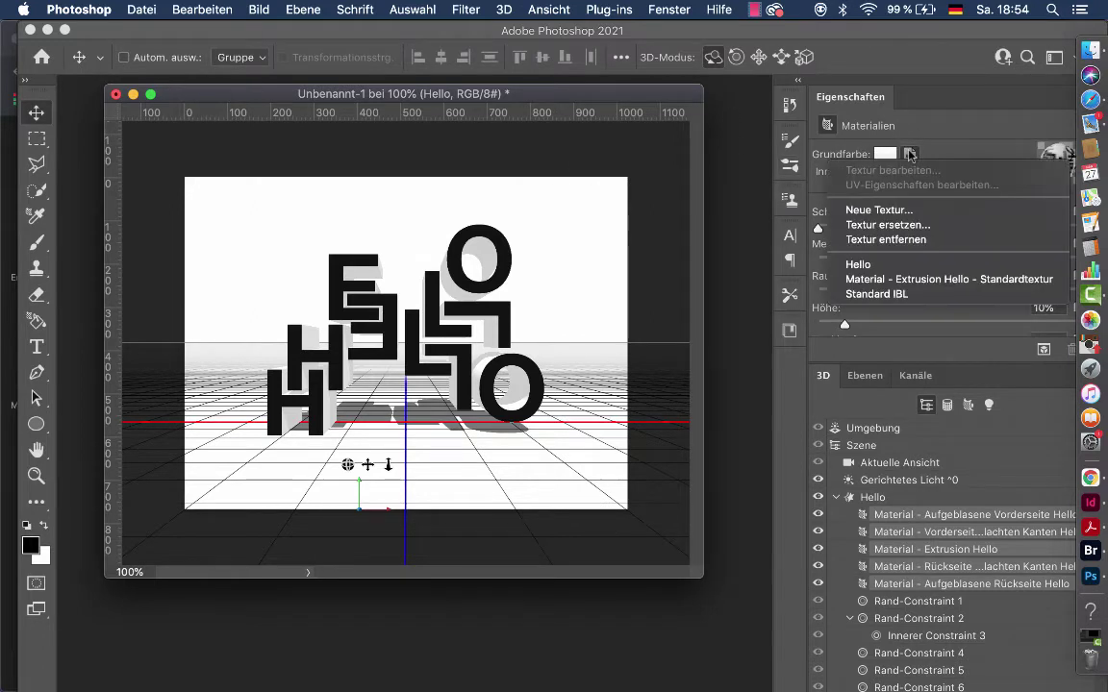
click(883, 241)
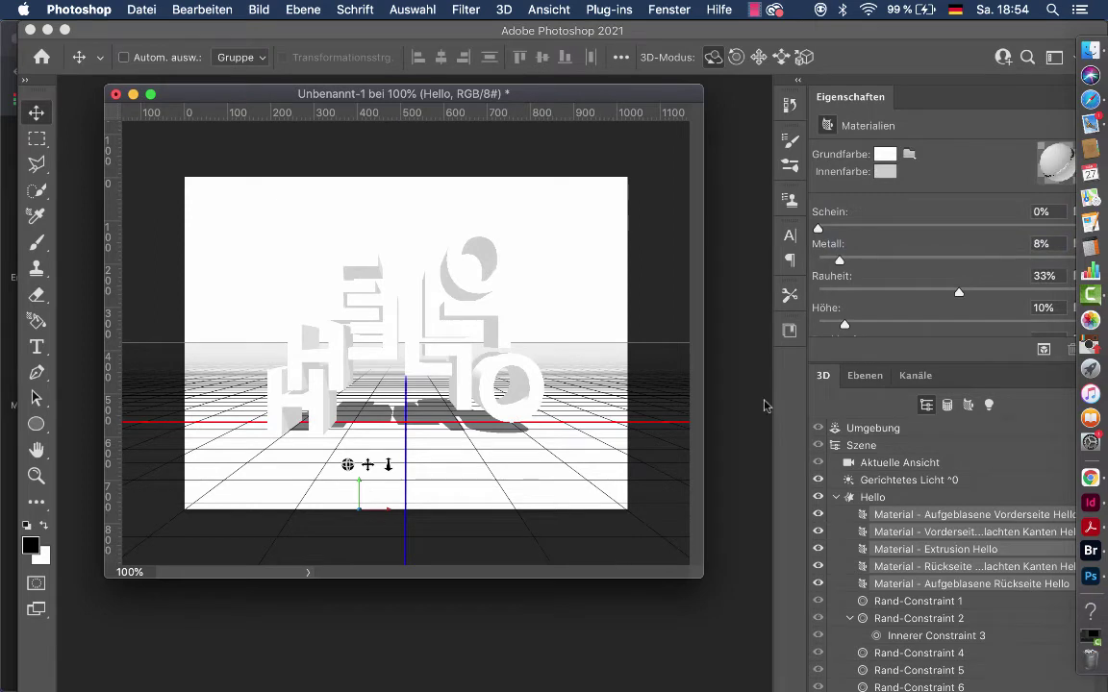
click(1048, 165)
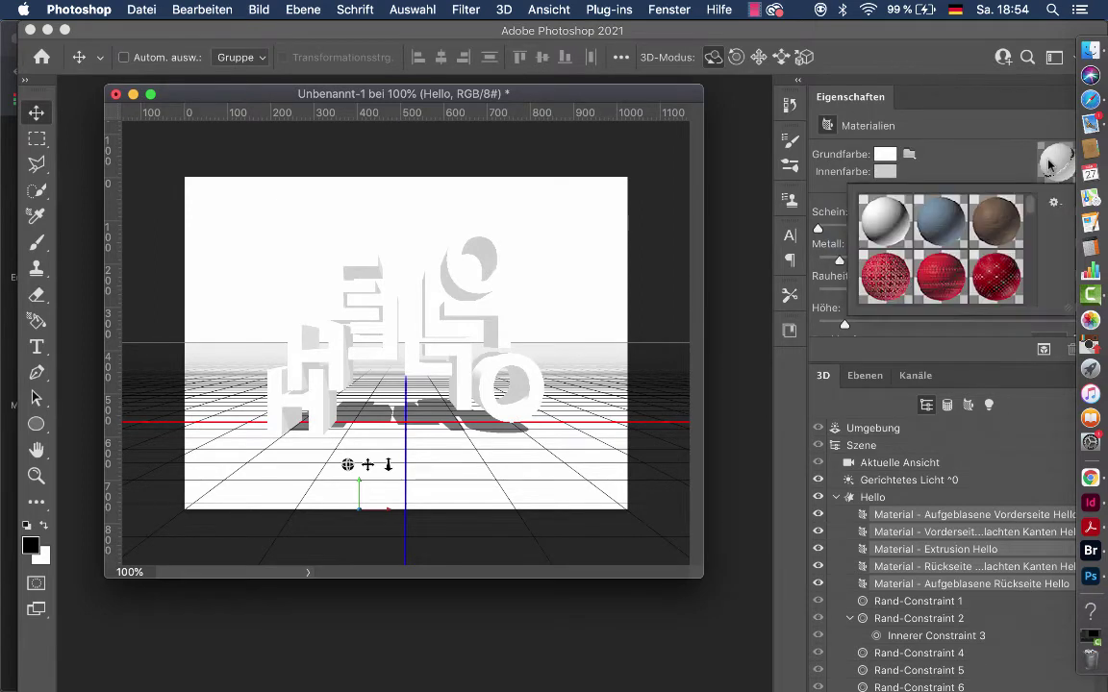
drag(1031, 209, 1026, 262)
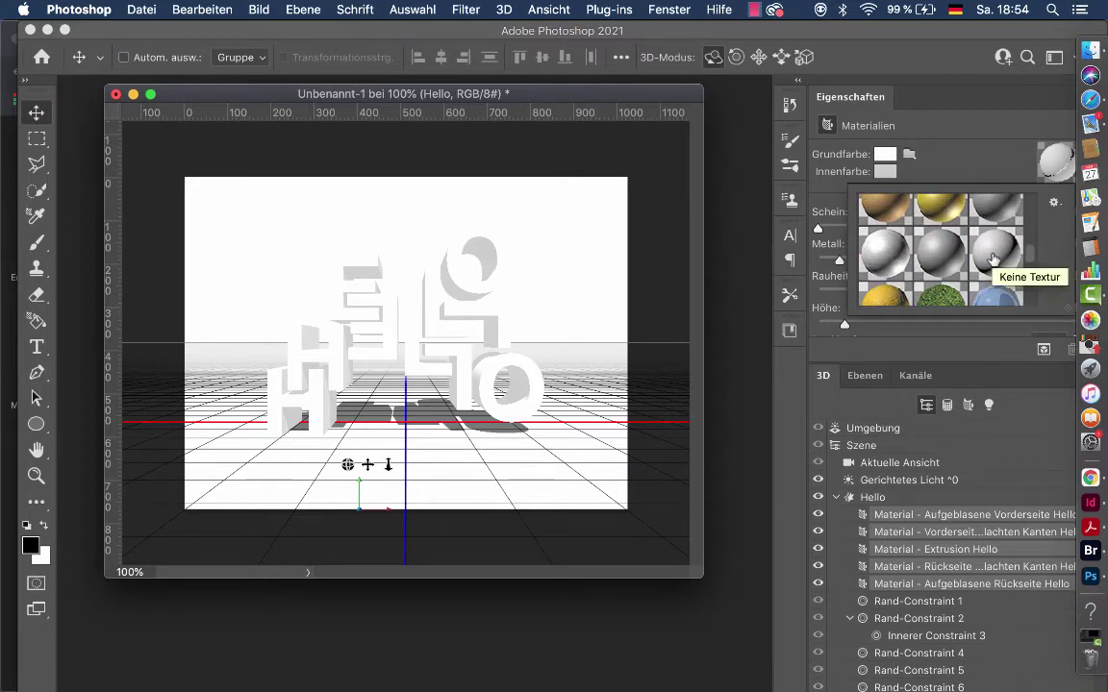
click(994, 252)
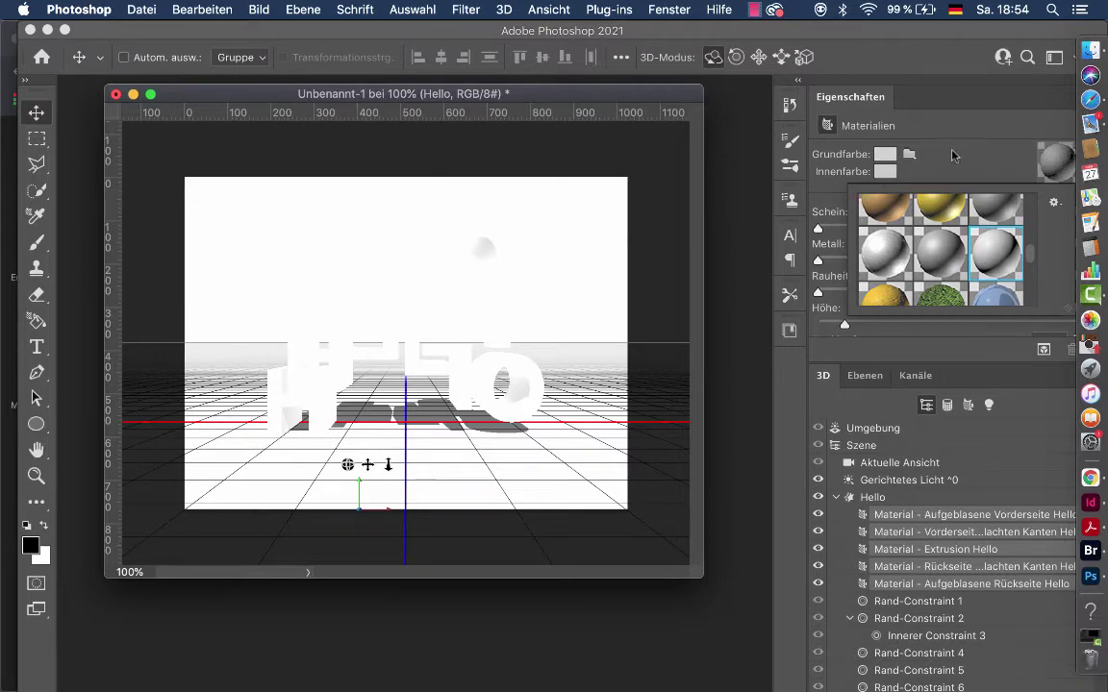
Step: Set the materials' base colour to mid grey (RGB 156/155/155)
click(884, 154)
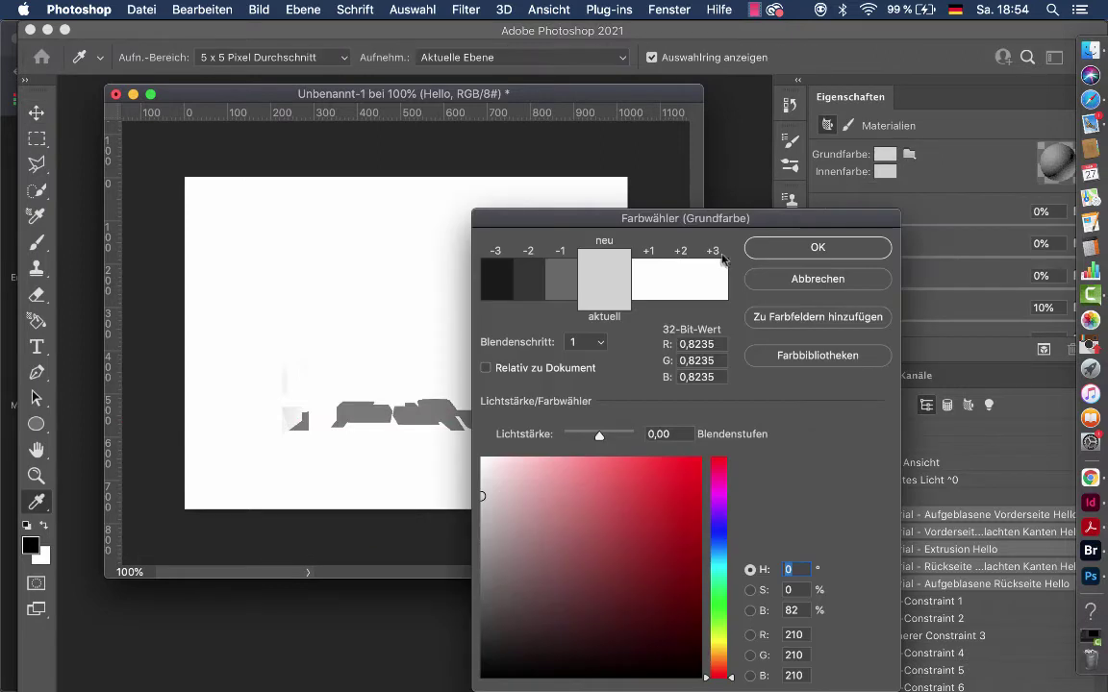
click(485, 542)
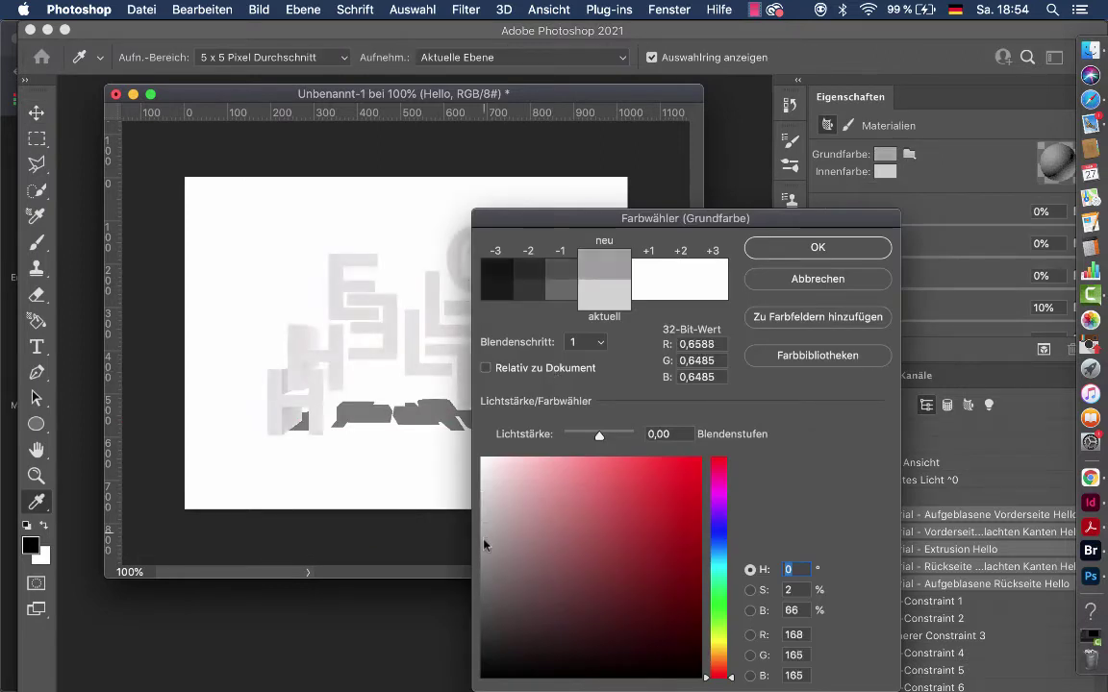
click(482, 543)
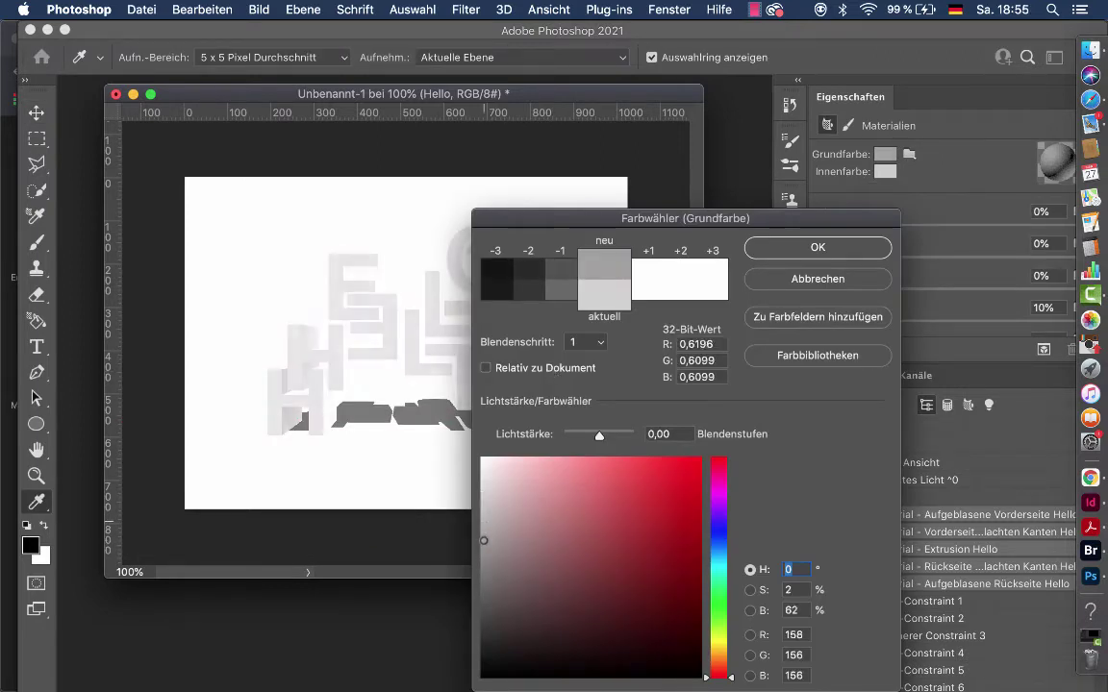
click(779, 252)
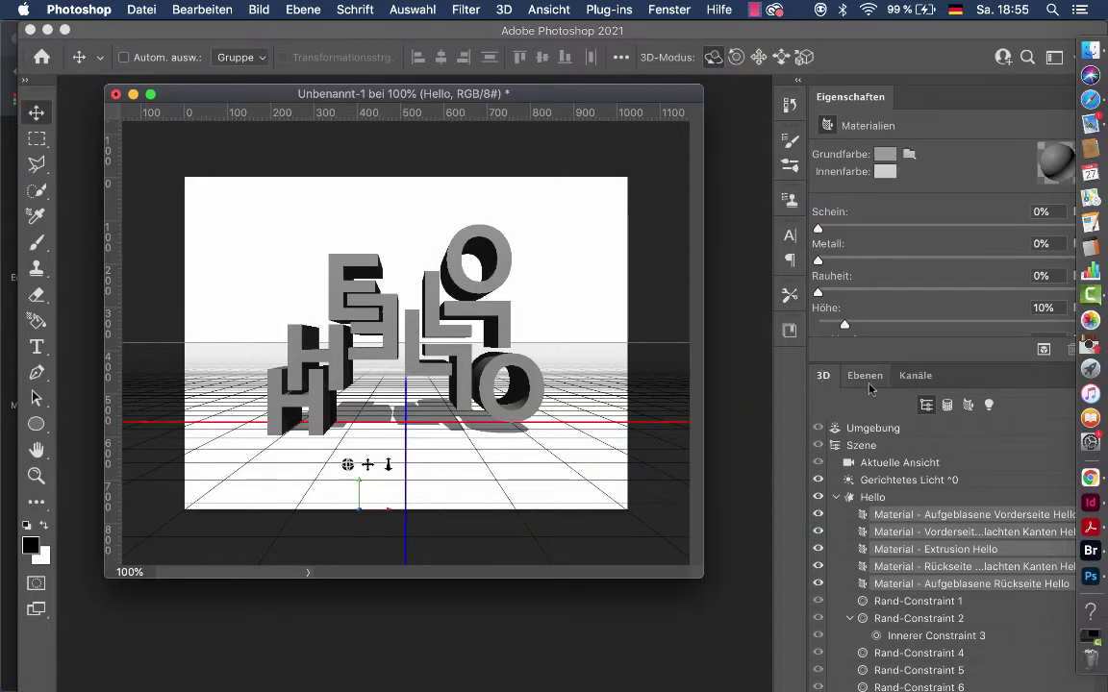
Step: Hide the white Hintergrund layer to leave a transparent backdrop
click(864, 375)
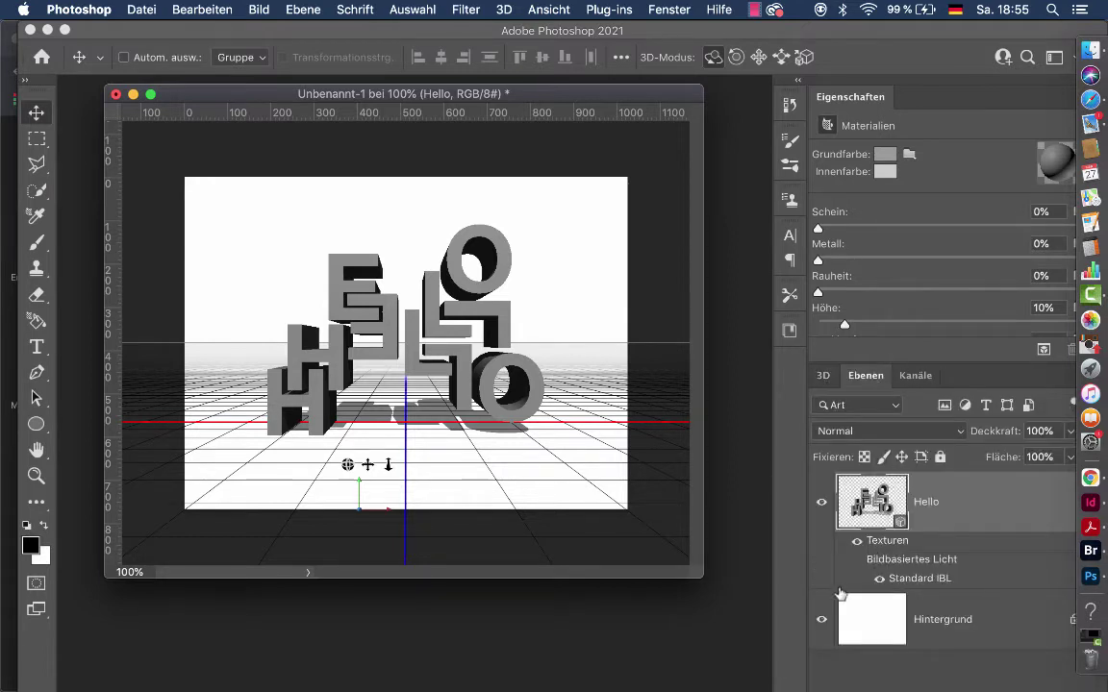
click(822, 620)
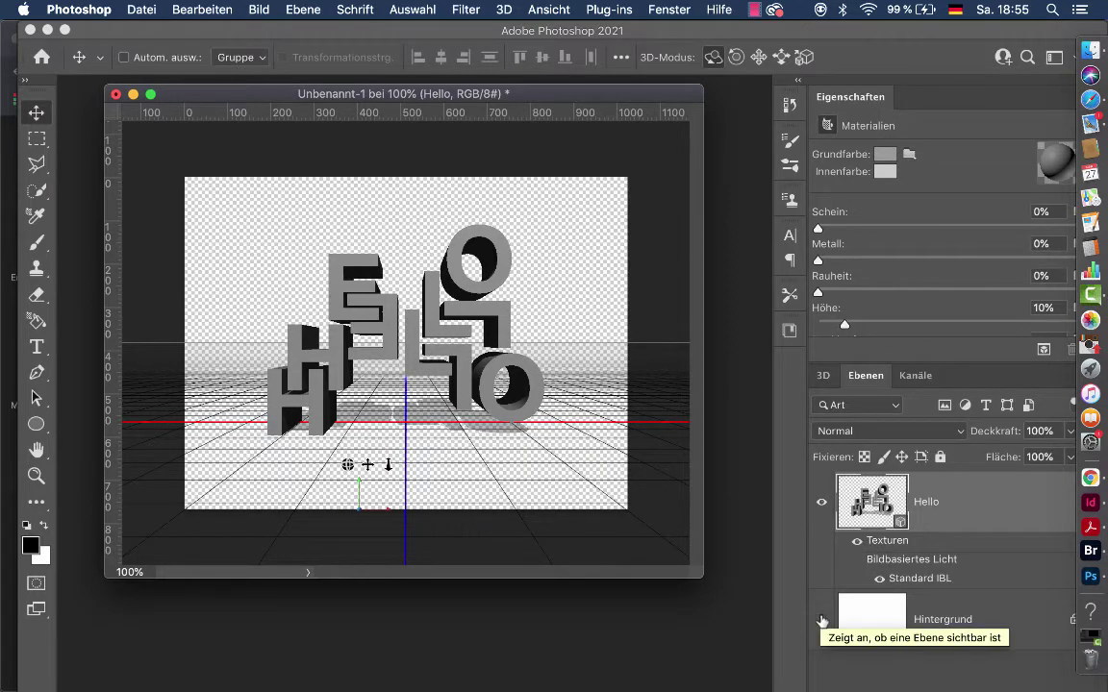
click(822, 620)
click(822, 621)
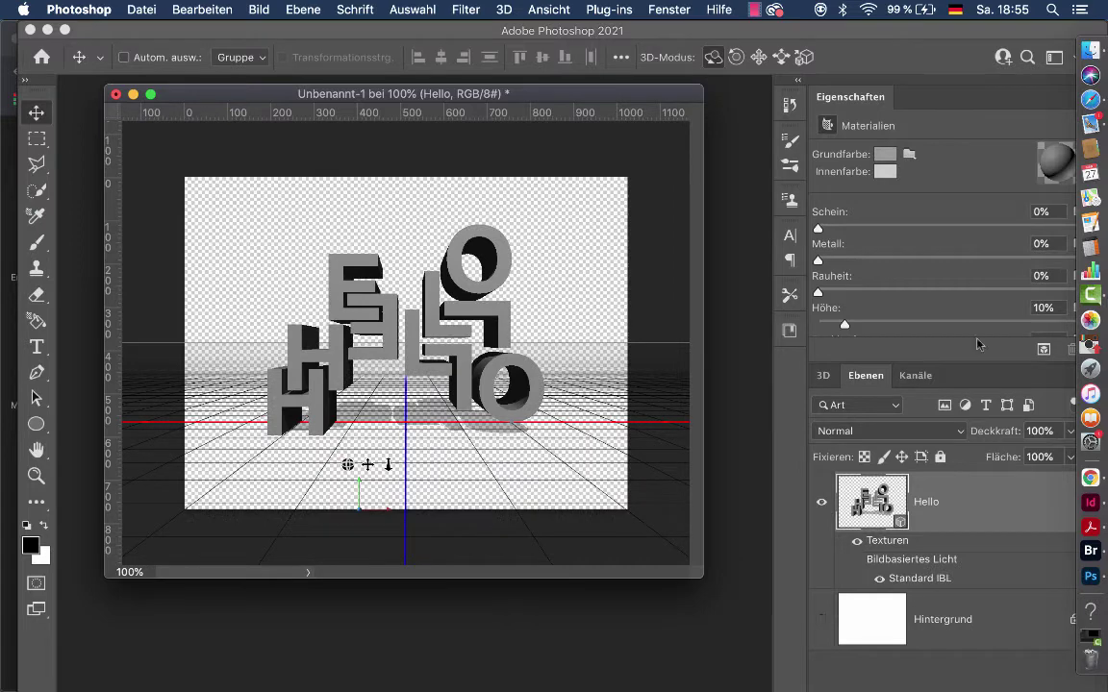
Step: Change the HELLO materials' base colour to pure white (RGB 255/255/255)
click(910, 154)
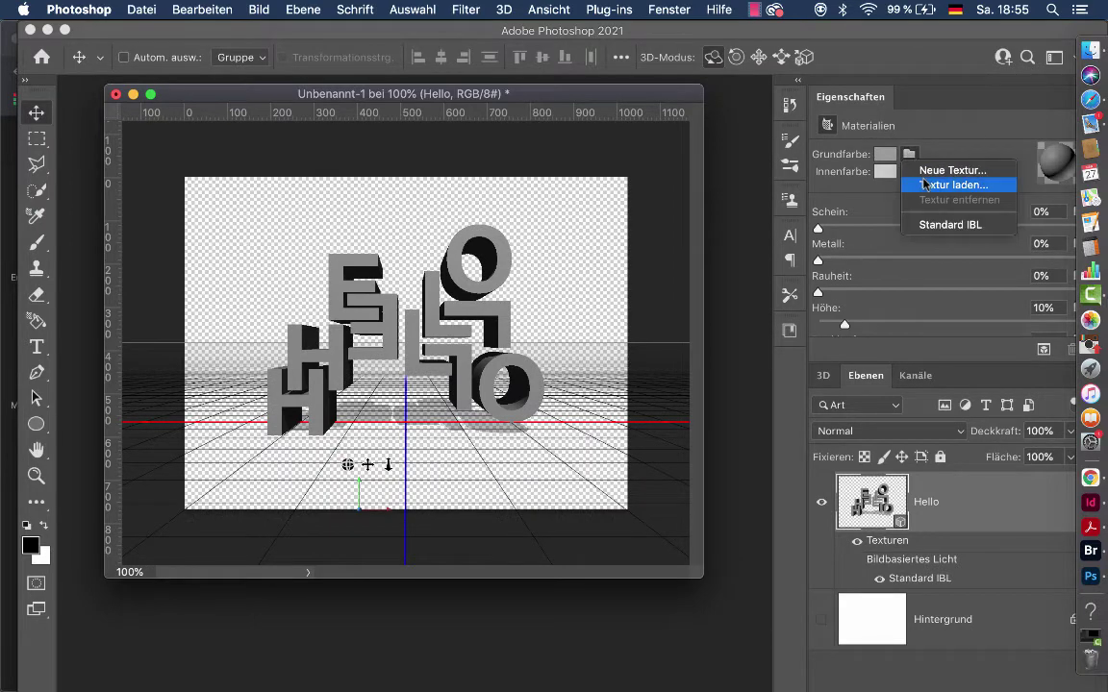
click(887, 156)
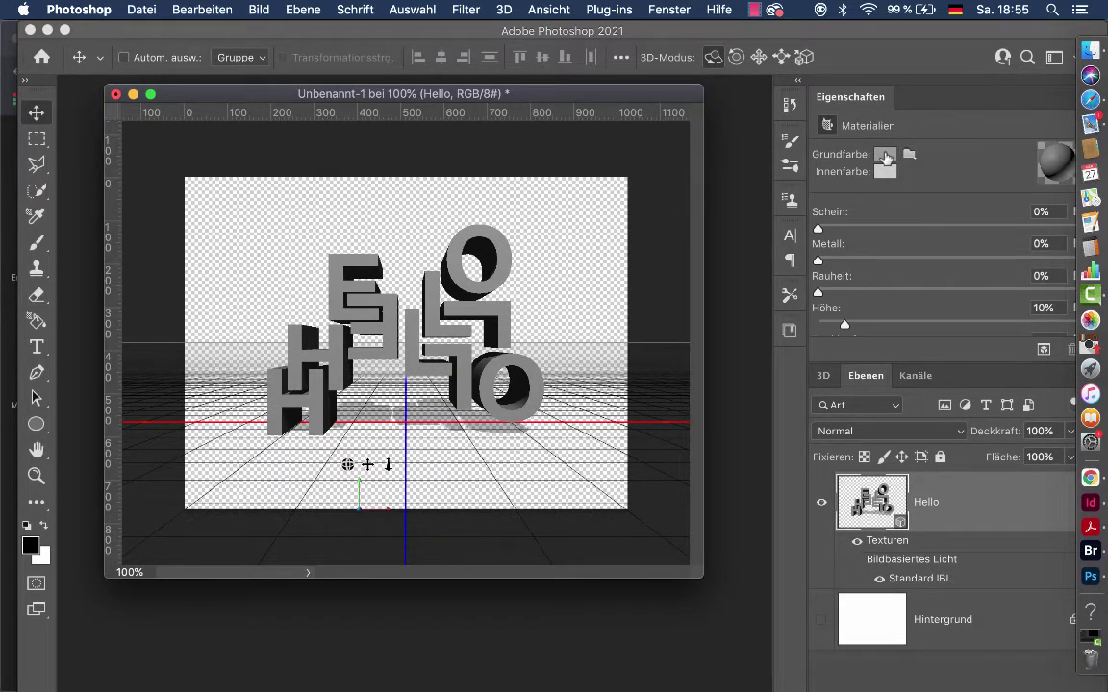
click(886, 156)
click(487, 490)
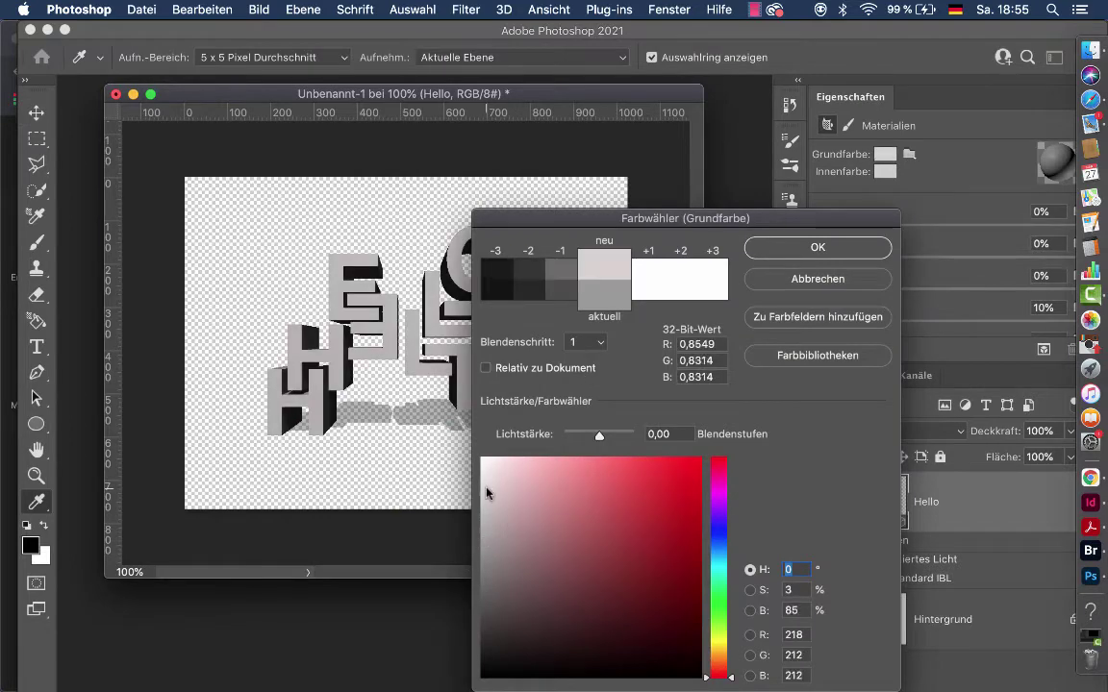
drag(487, 493, 474, 444)
click(789, 250)
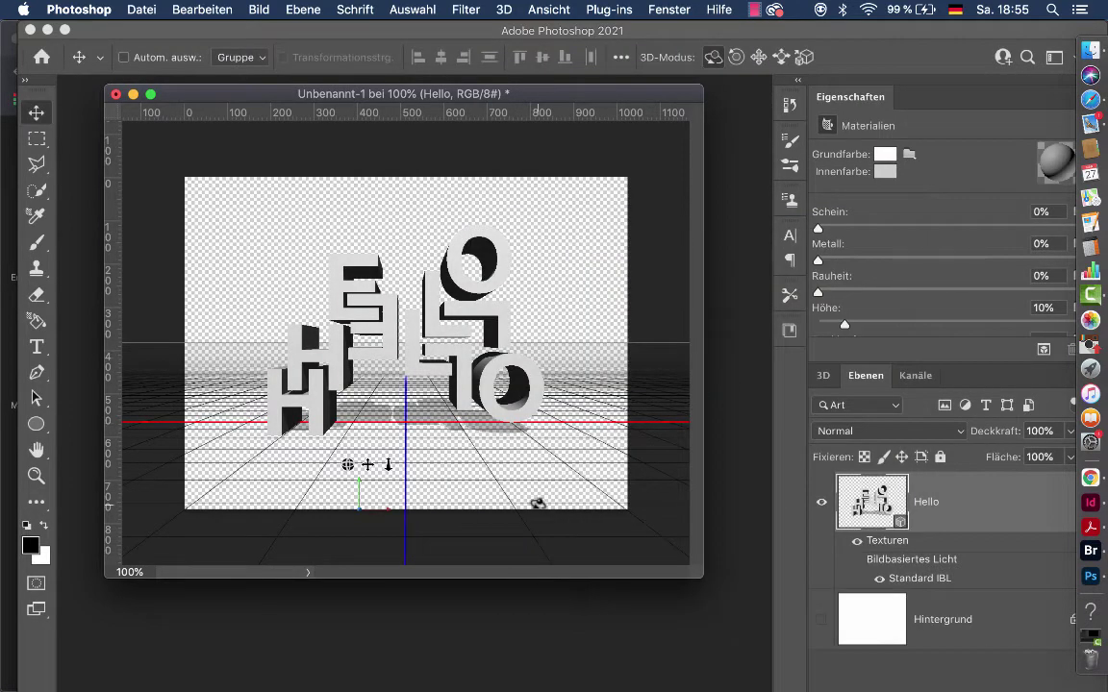
Step: Angle the directional light from the upper right at 89% intensity
click(823, 375)
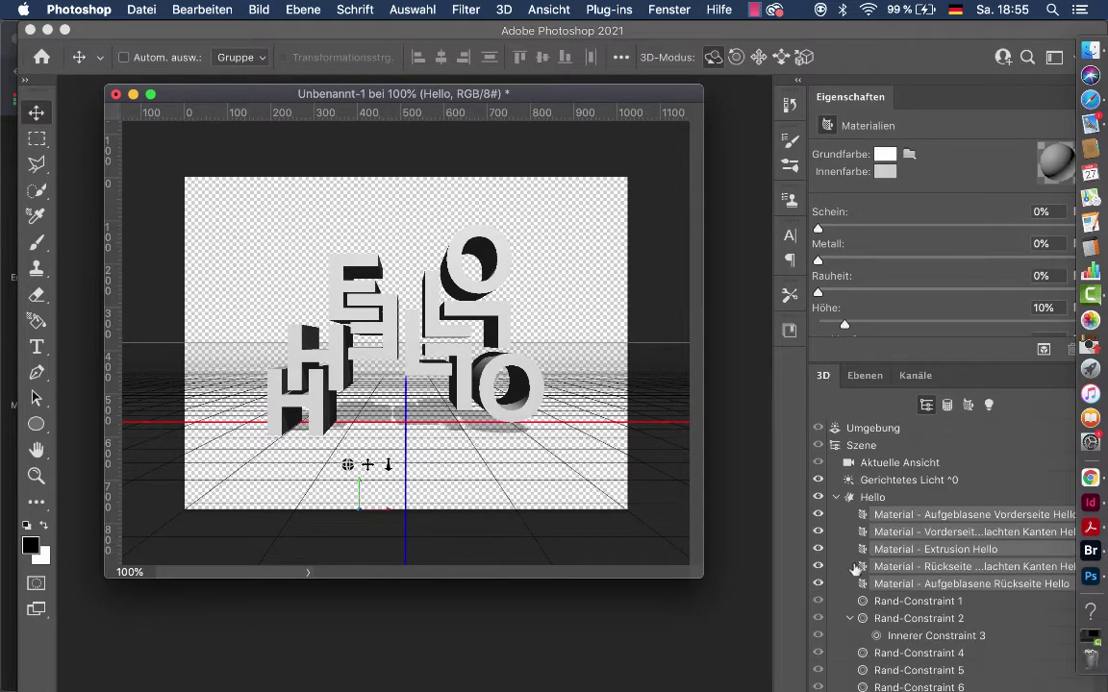
click(872, 480)
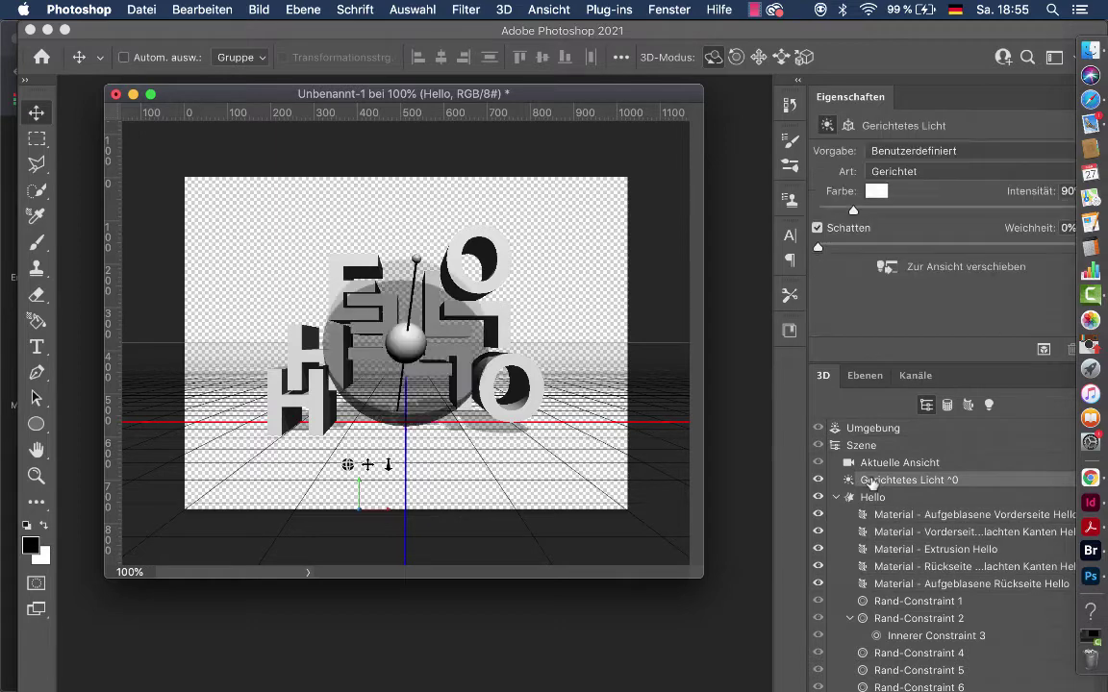
mouse_move(375, 228)
mouse_down()
mouse_move(462, 259)
mouse_move(467, 200)
mouse_up()
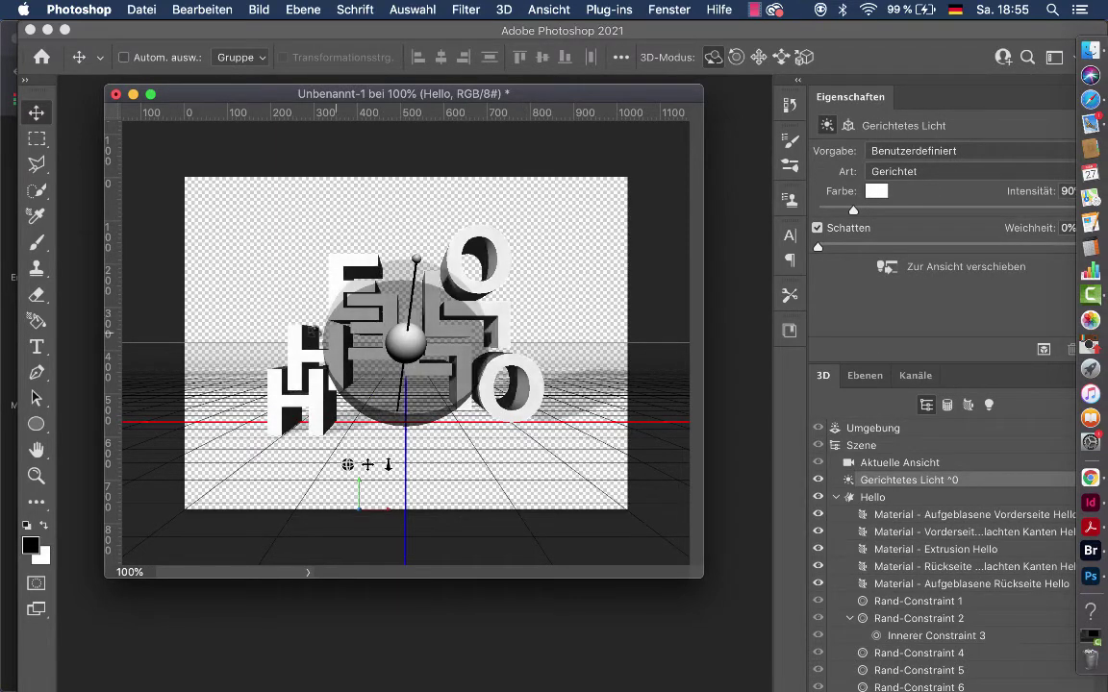
mouse_move(297, 239)
mouse_down()
mouse_move(514, 190)
mouse_move(437, 269)
mouse_up()
mouse_move(853, 209)
mouse_down()
mouse_move(873, 206)
mouse_move(853, 210)
mouse_up()
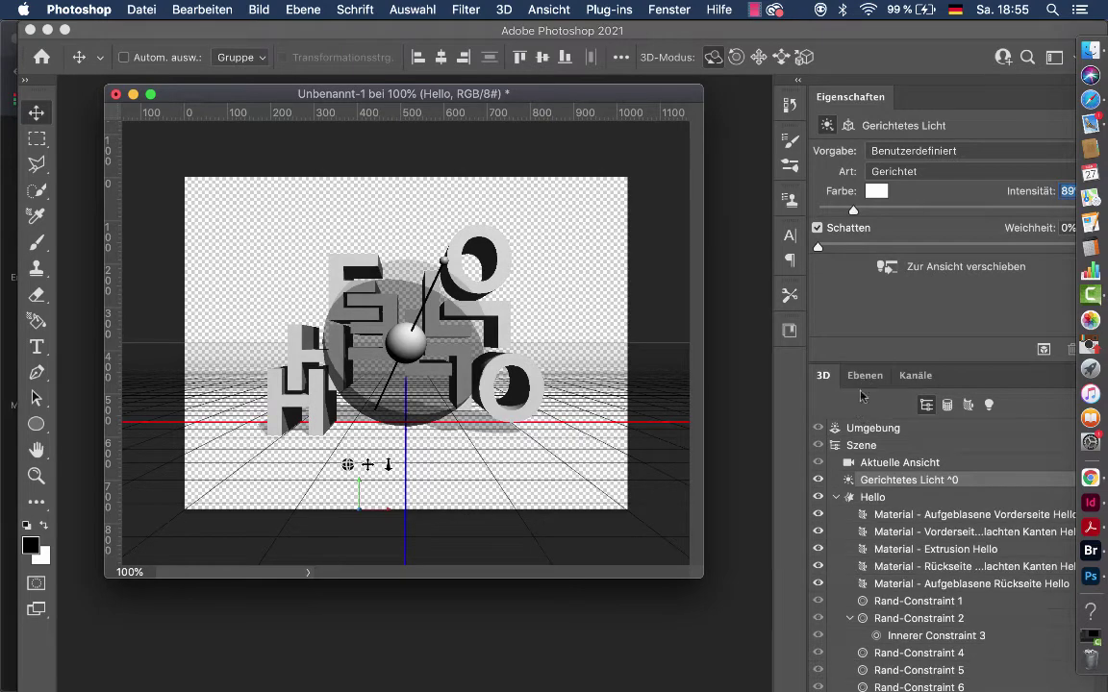
click(857, 445)
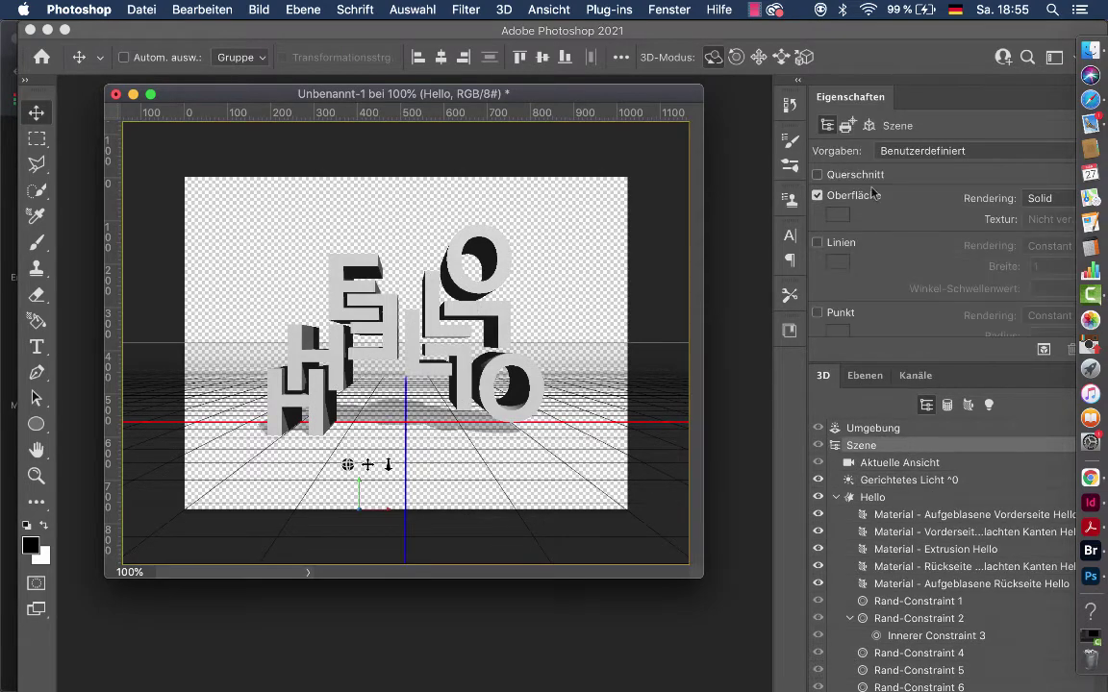
click(931, 151)
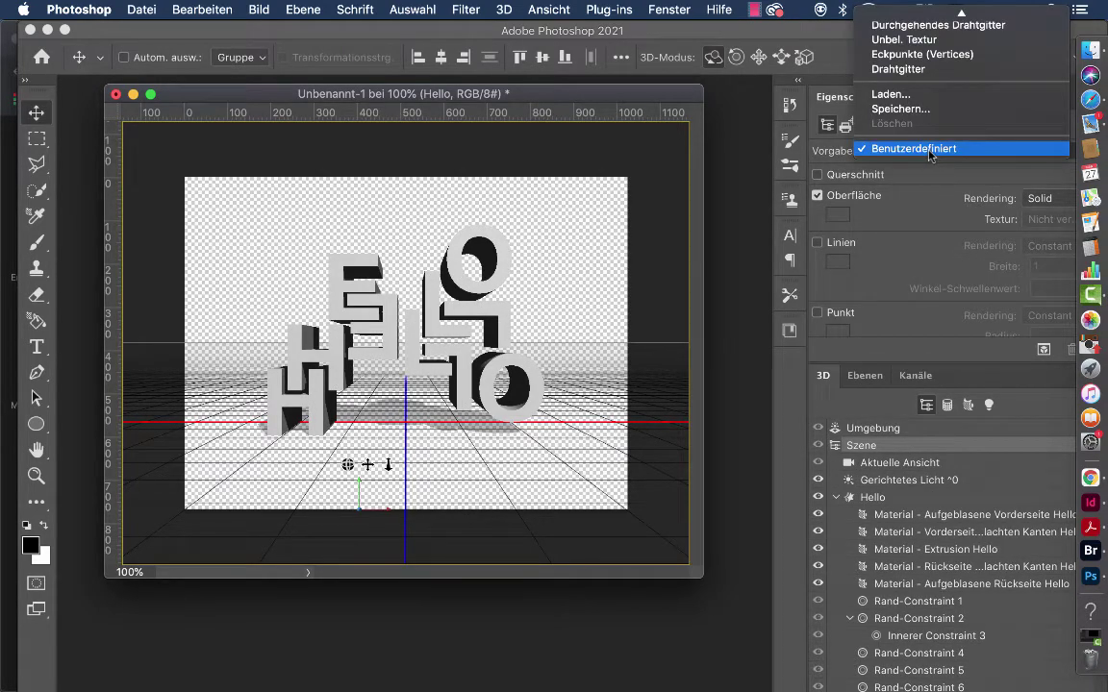
scroll(928, 152, up, 3)
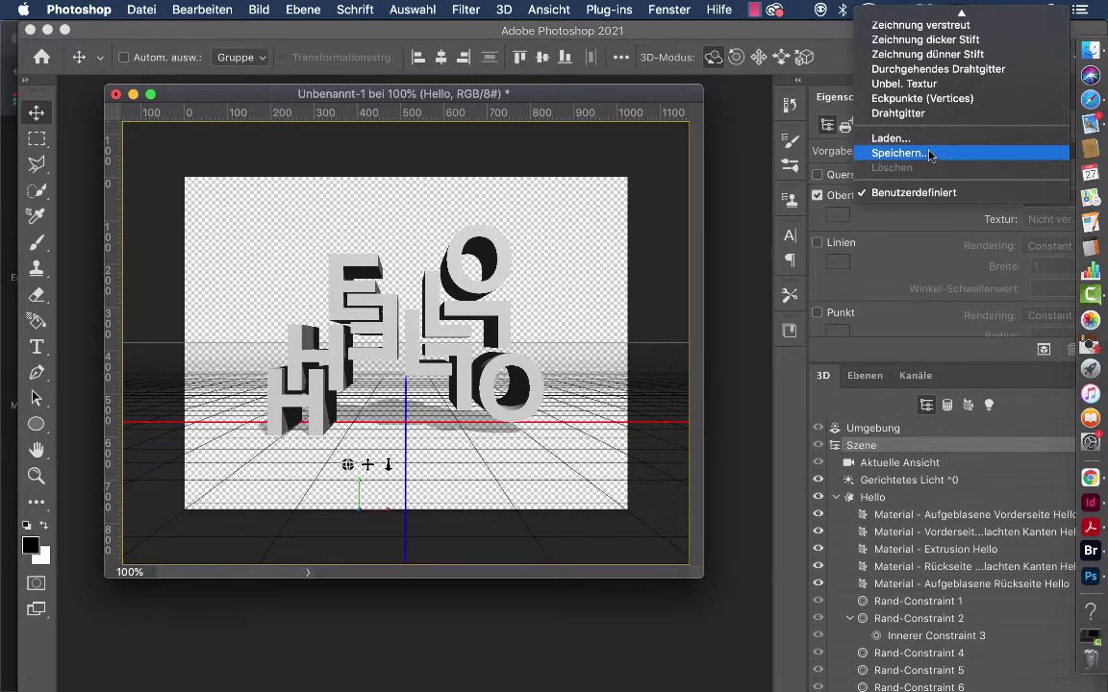
click(909, 69)
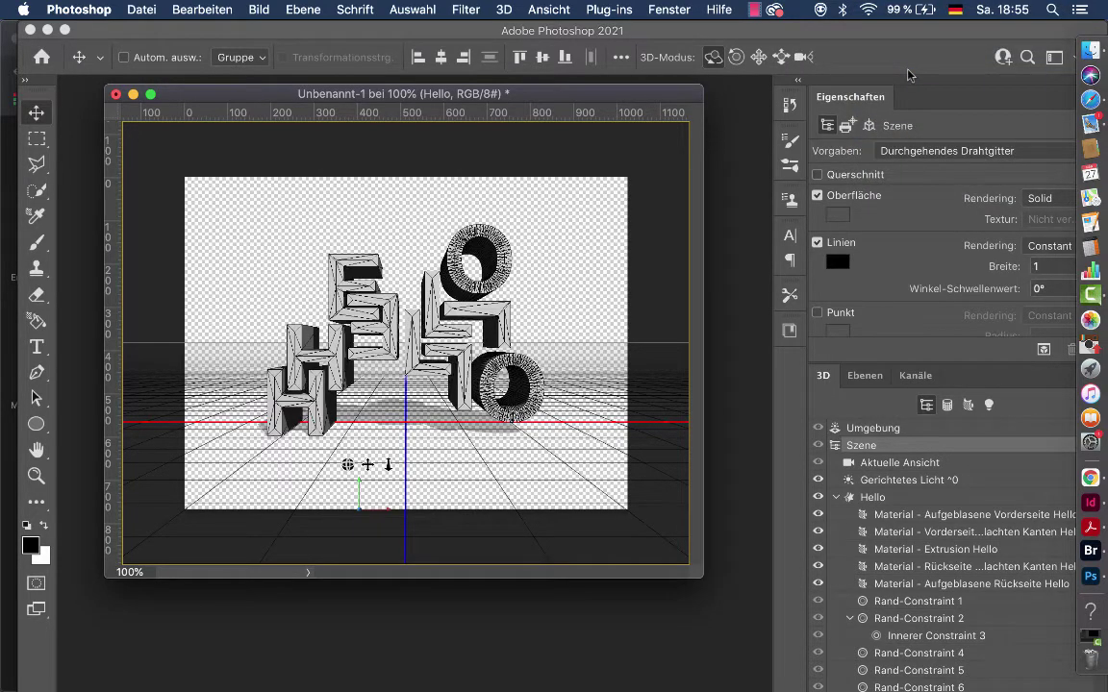
click(904, 151)
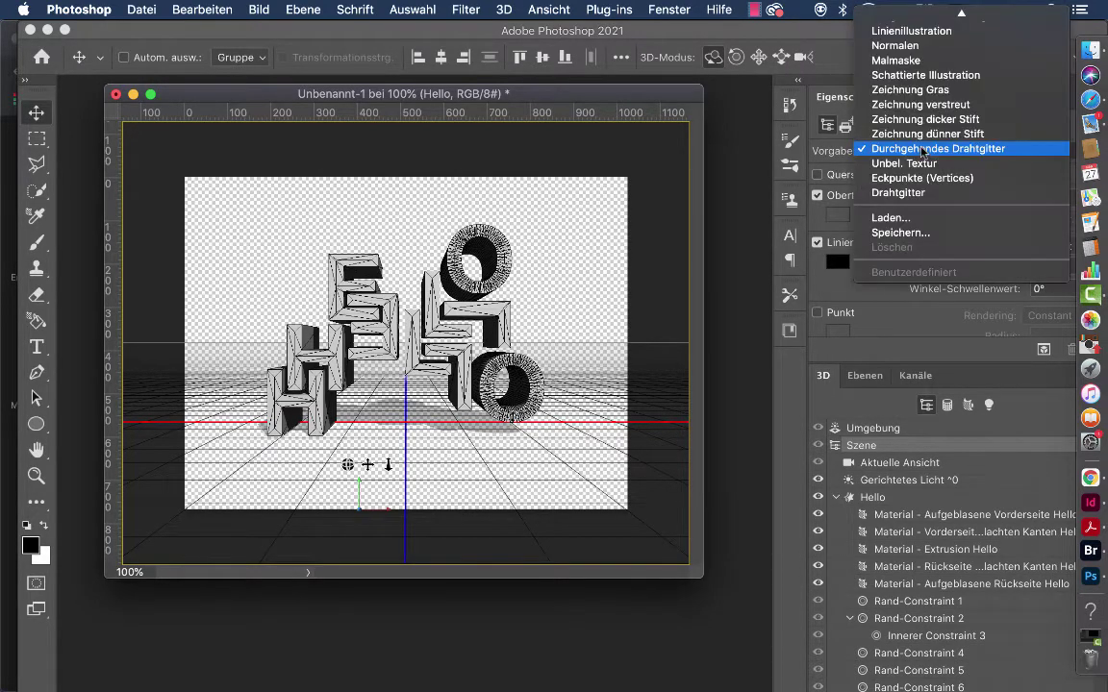
click(902, 193)
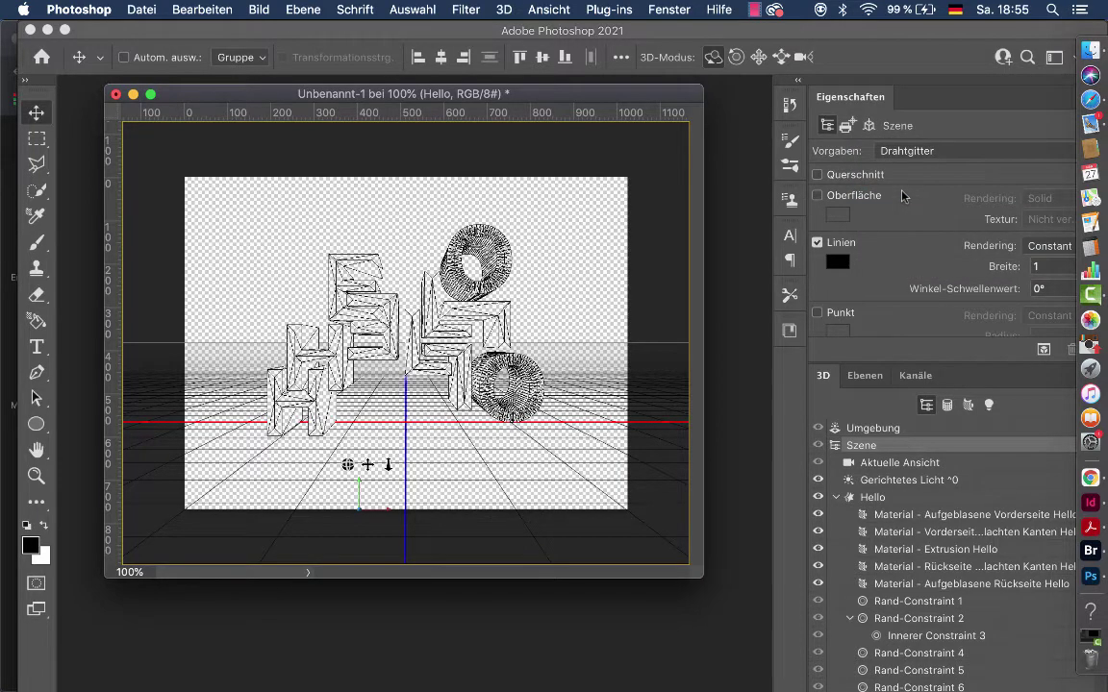
click(911, 154)
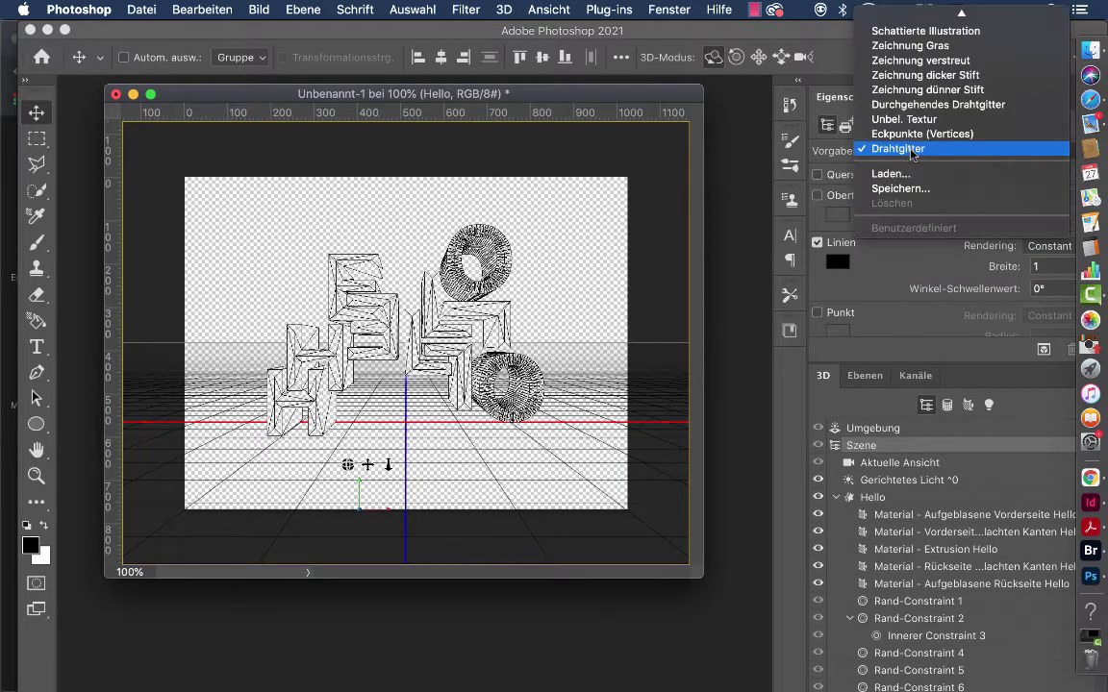
click(914, 105)
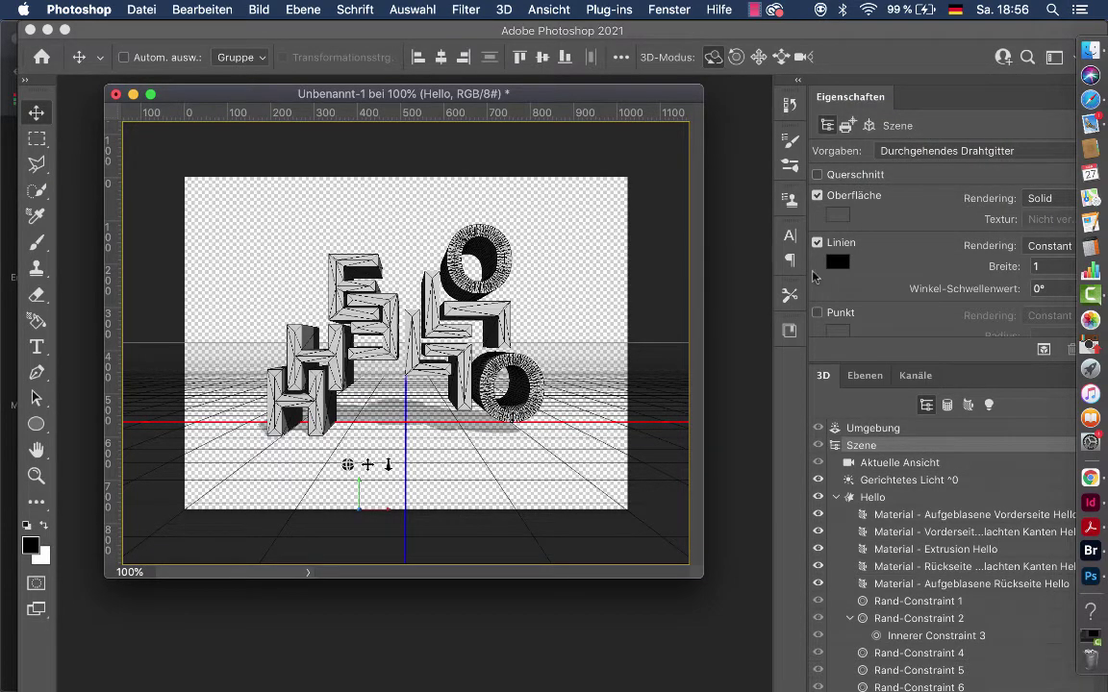
Step: Keep Linien enabled and set the line colour to black #000000 after previewing red
click(817, 243)
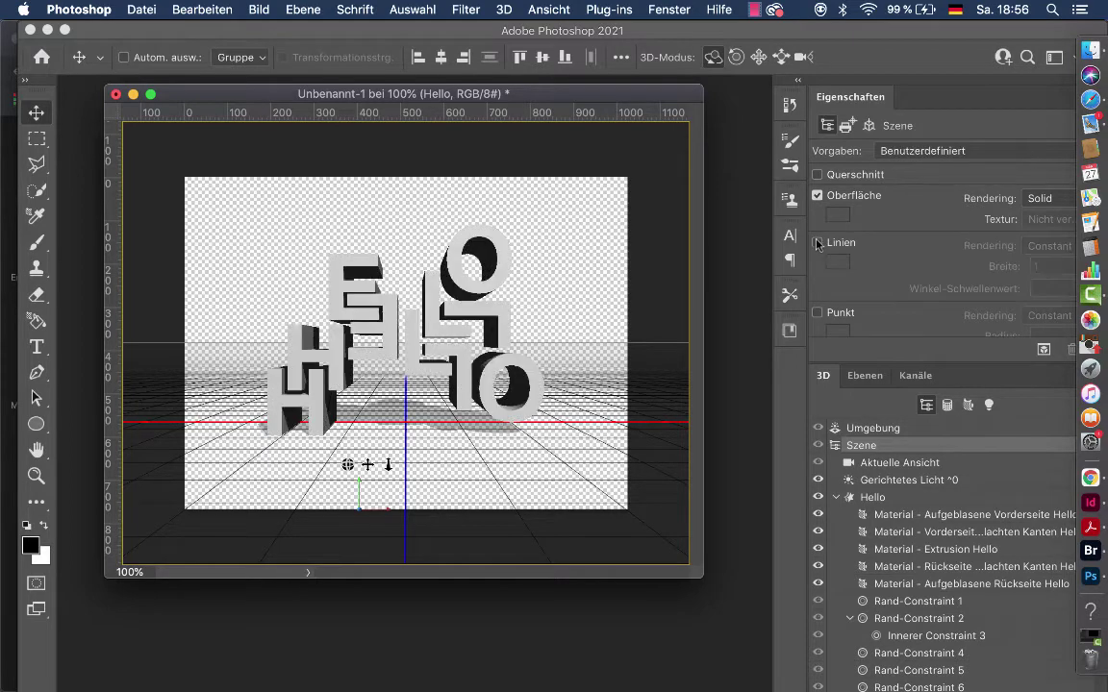
click(818, 244)
click(837, 261)
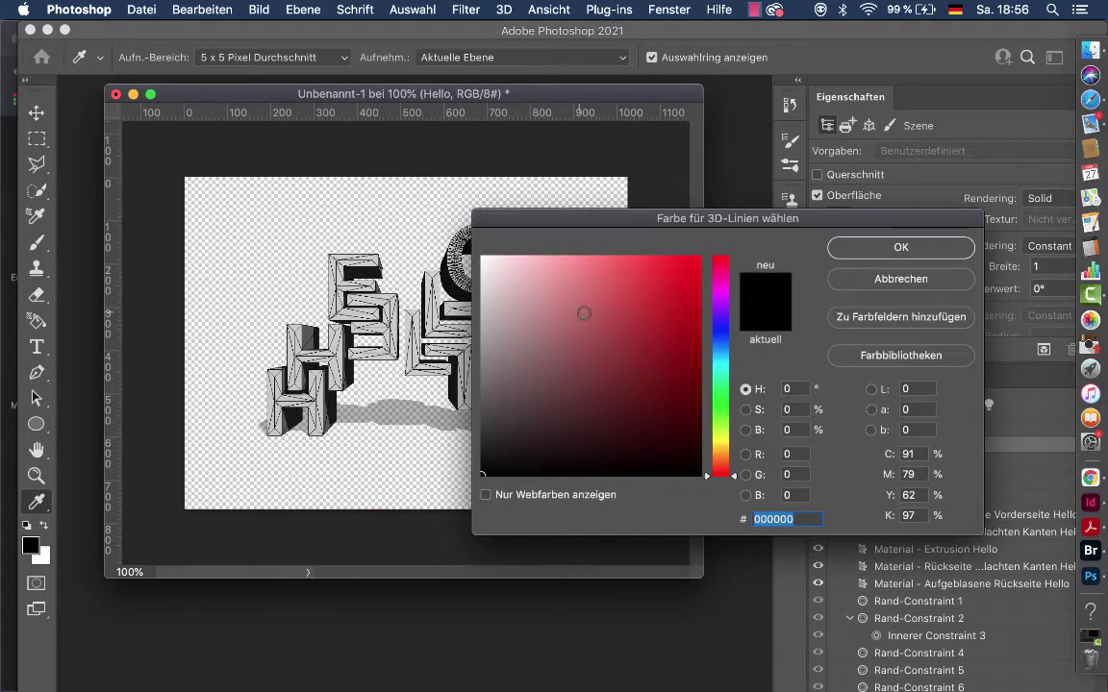
drag(577, 354, 697, 263)
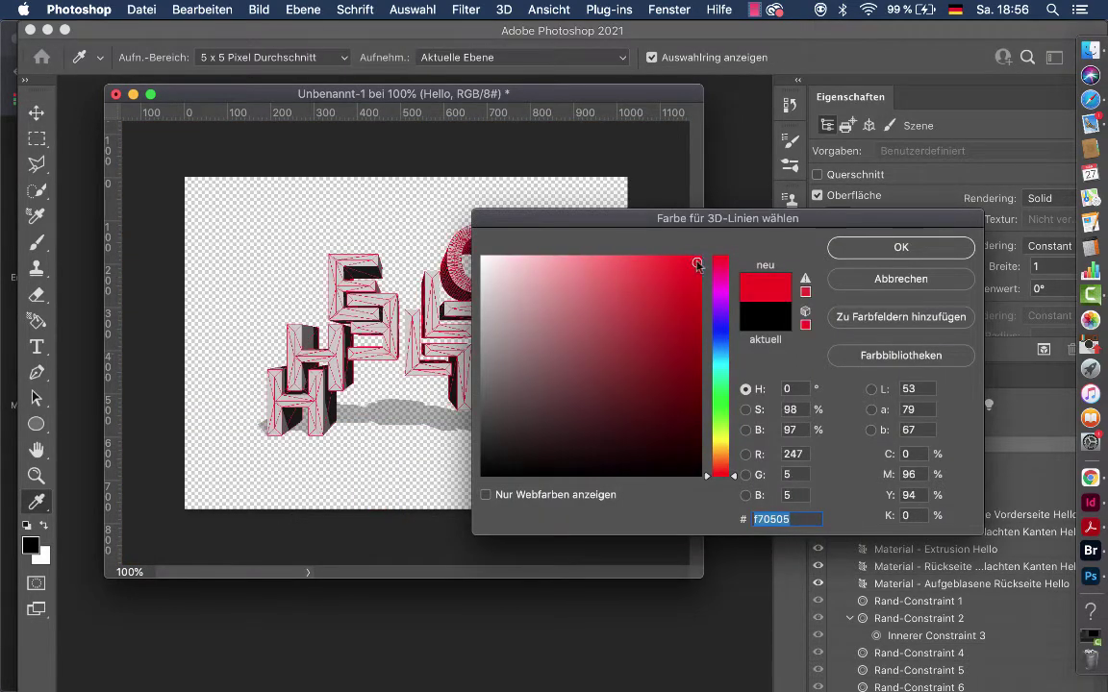
drag(689, 271, 482, 475)
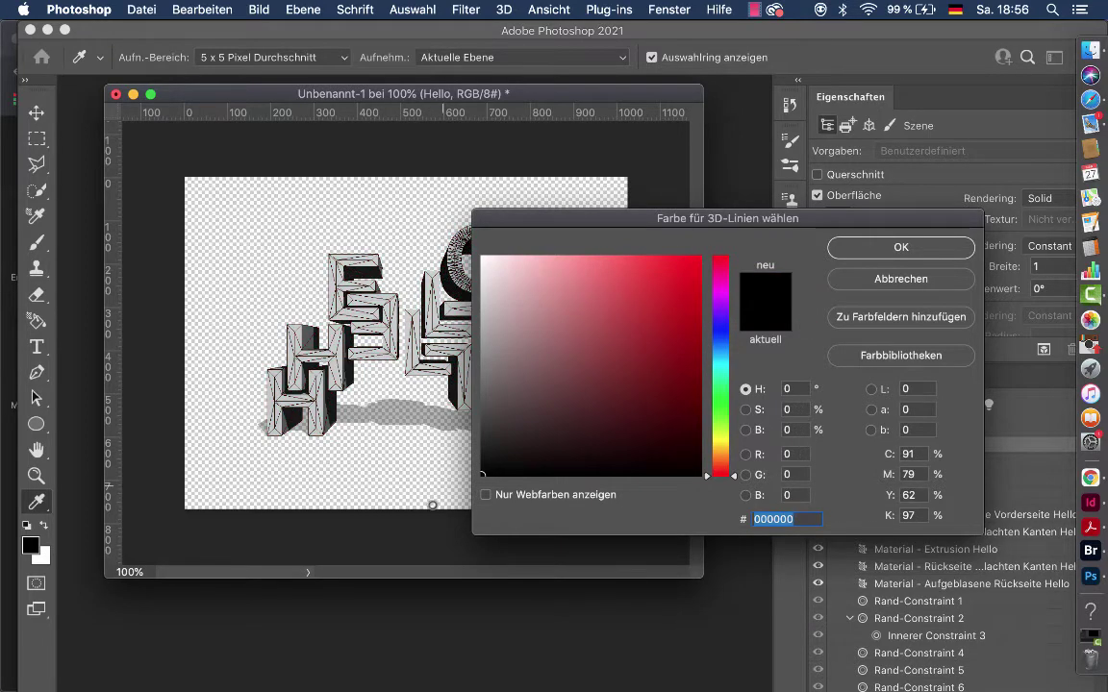
click(862, 247)
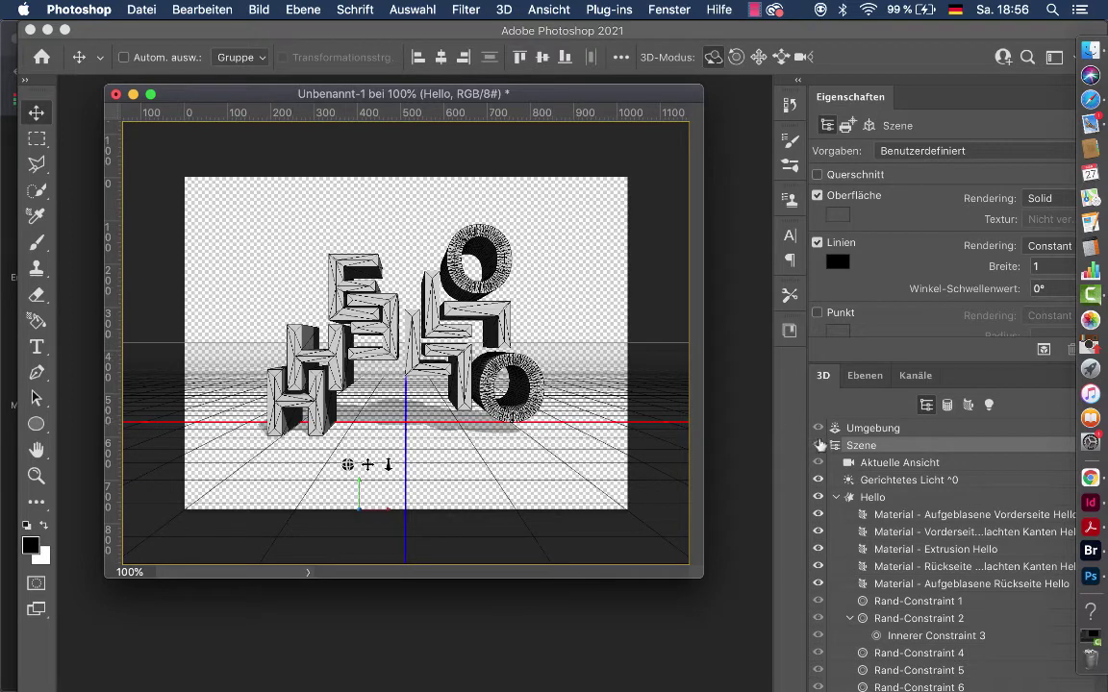
Step: Select the Hello text mesh and enlarge the properties area
click(905, 499)
click(840, 498)
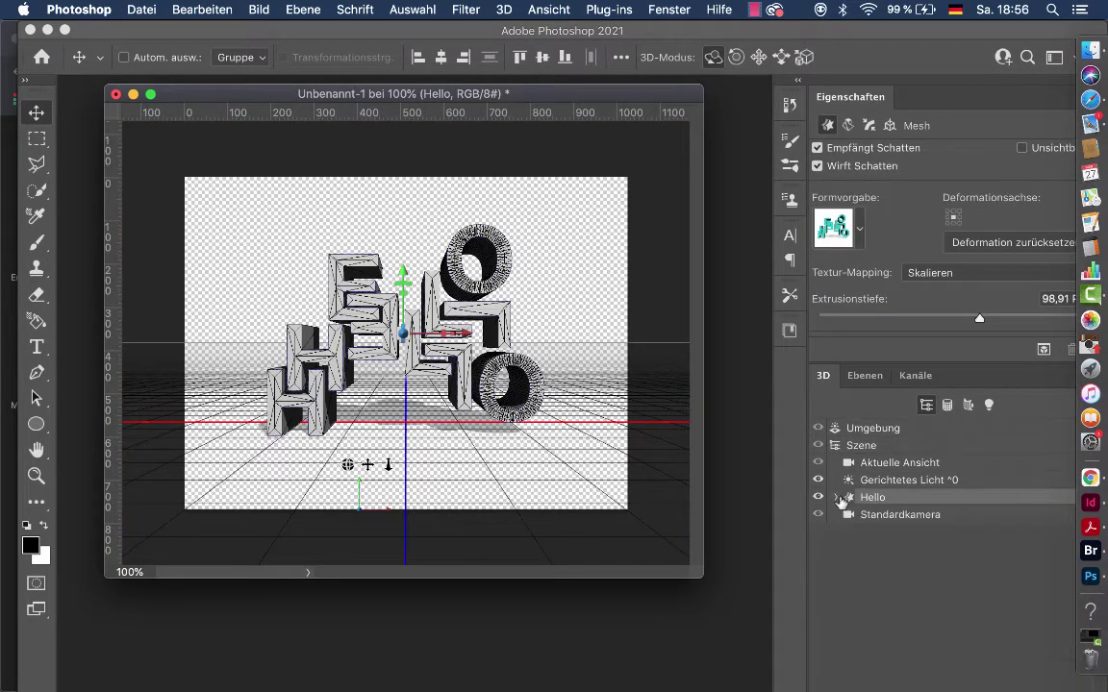
click(839, 498)
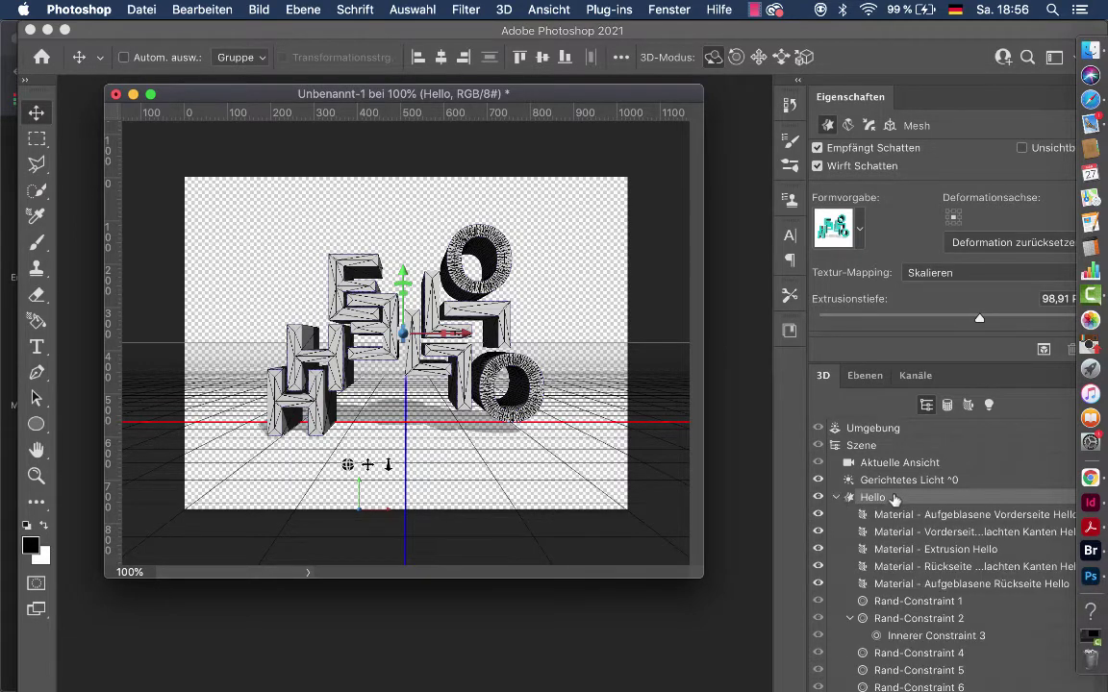
click(838, 498)
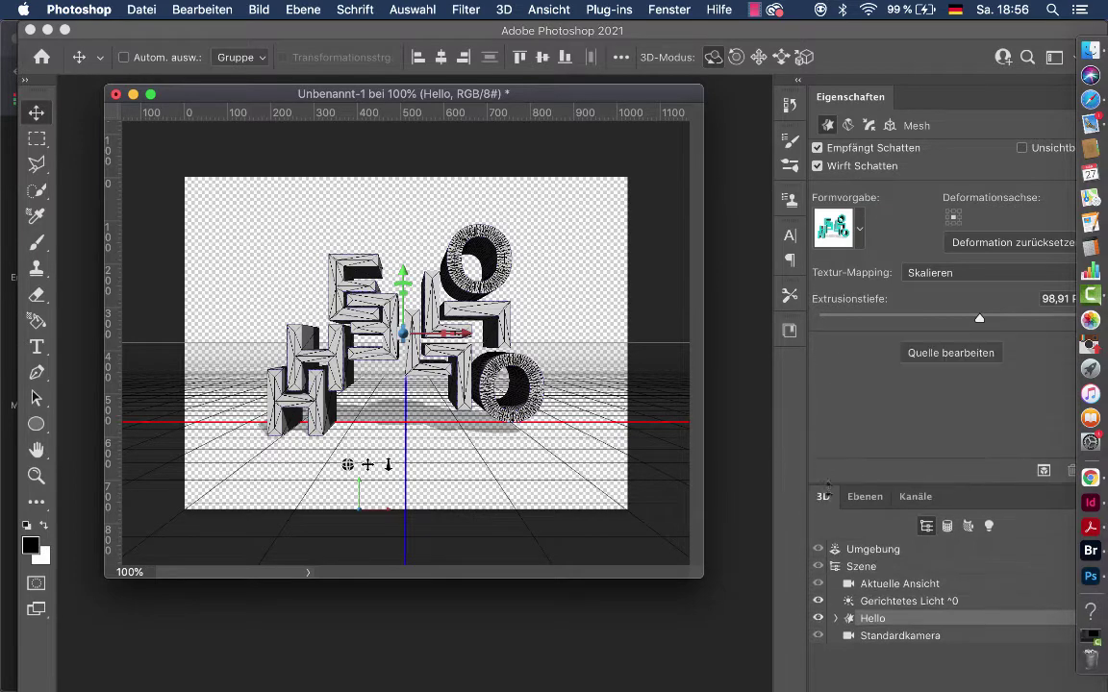
drag(835, 358, 836, 504)
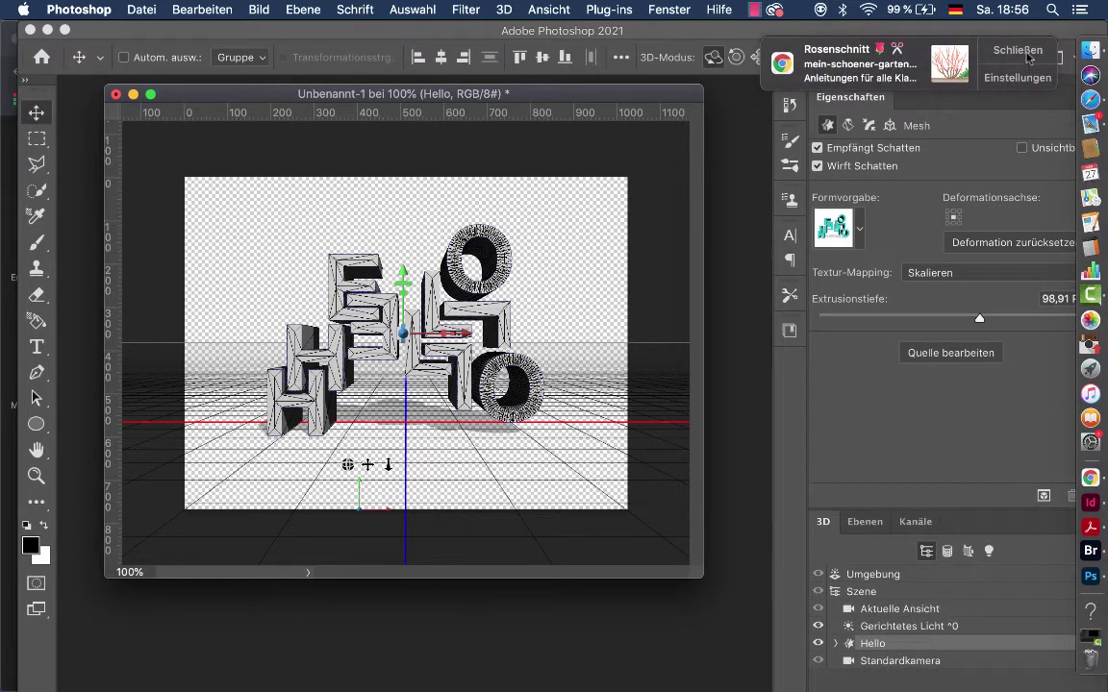
click(1022, 54)
Step: Deform HELLO: twist −6°, taper 55%, vertical bend, horizontal bend −60°, depth 144.88
click(848, 126)
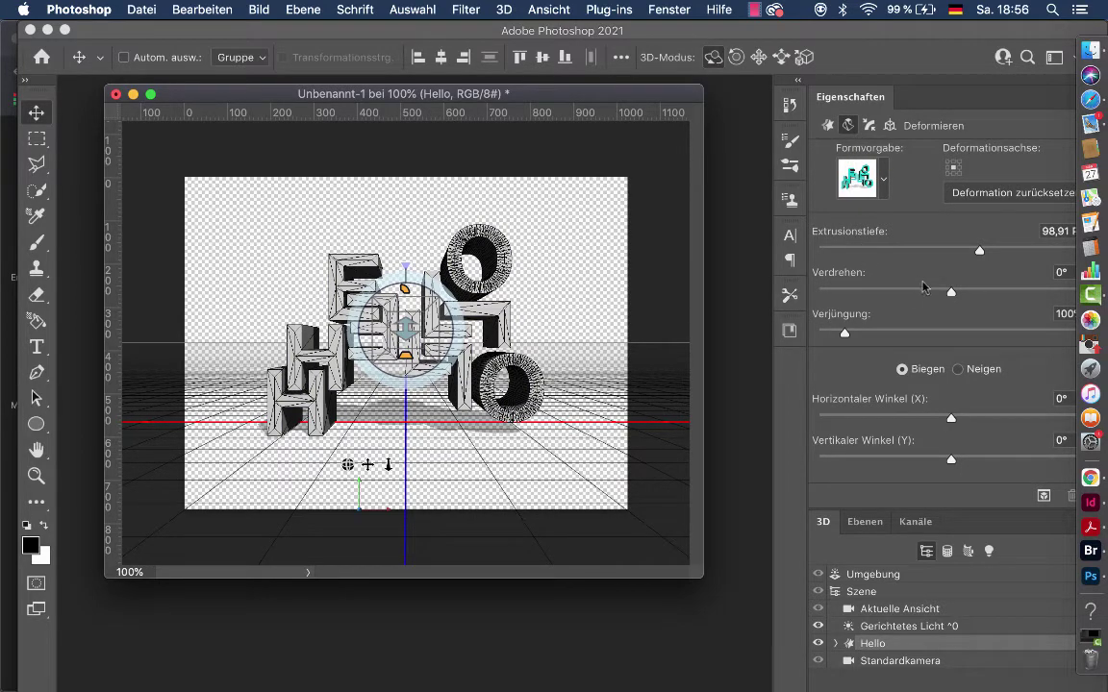
drag(948, 292, 950, 299)
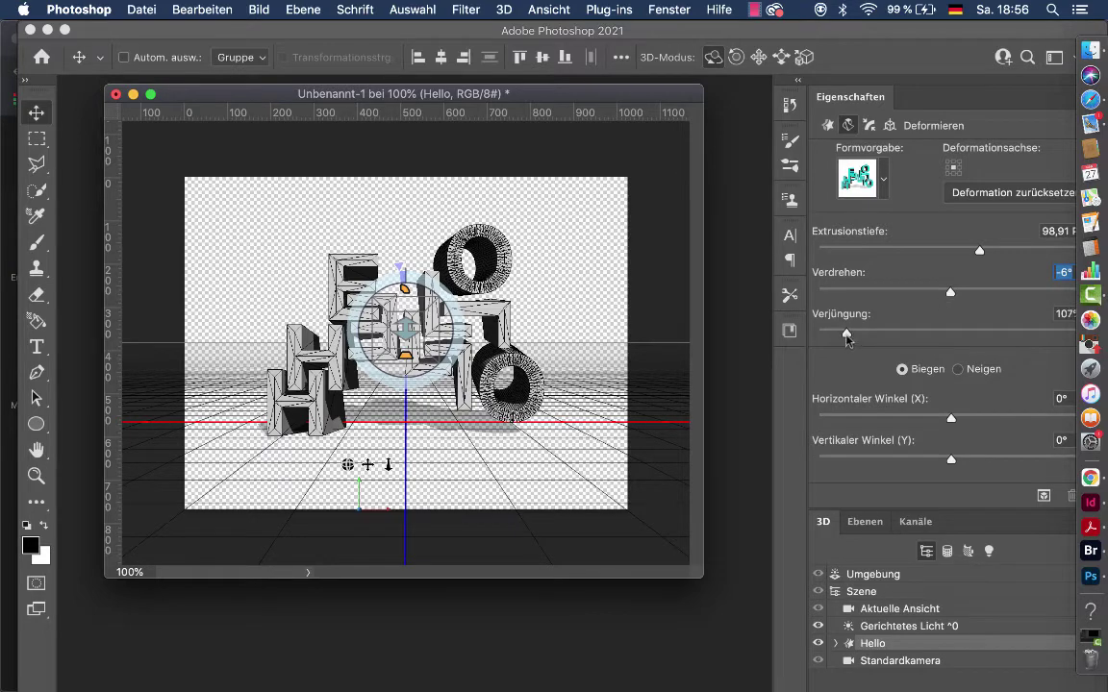
drag(846, 337, 831, 336)
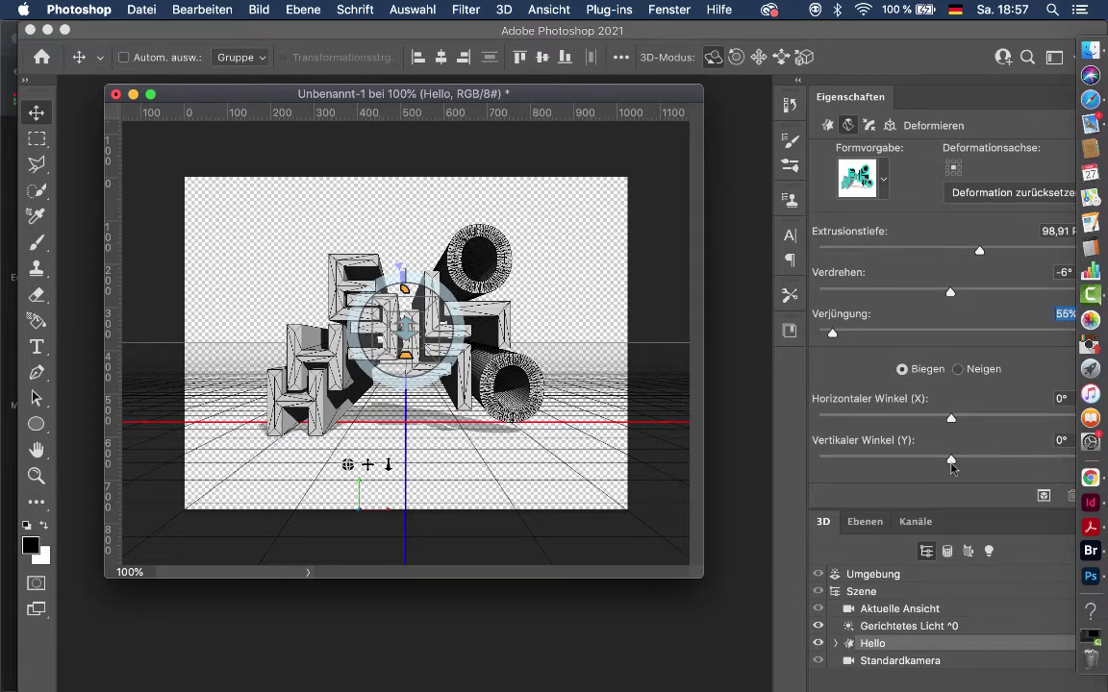
drag(951, 463, 1006, 460)
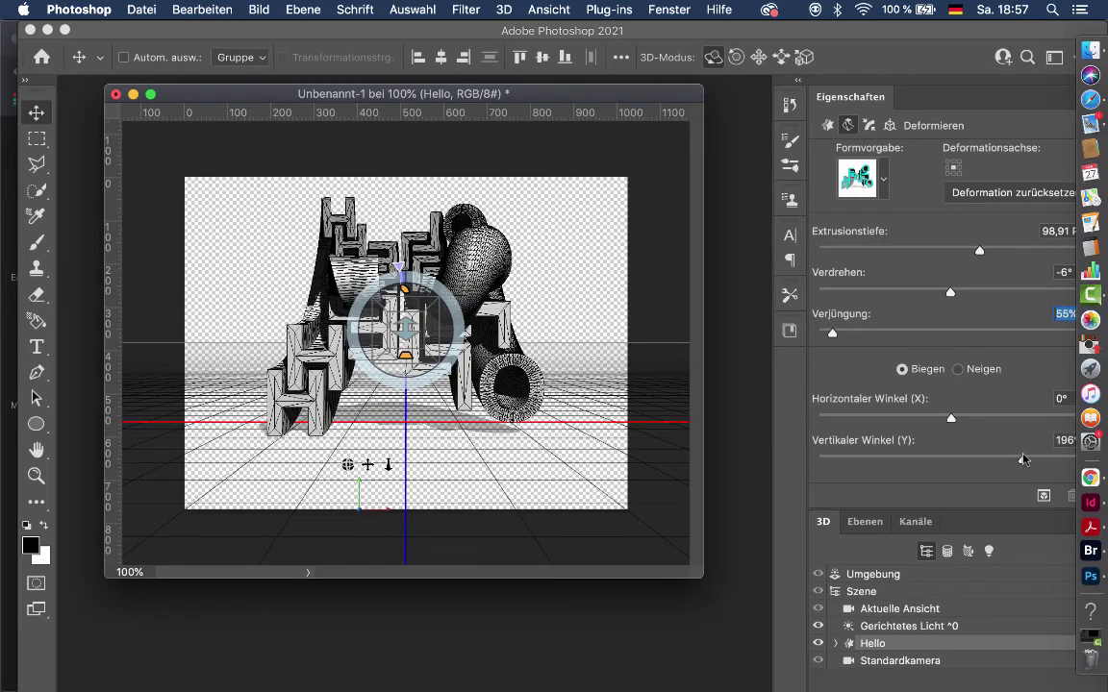
mouse_move(1005, 460)
mouse_down()
mouse_move(875, 459)
mouse_move(949, 468)
mouse_up()
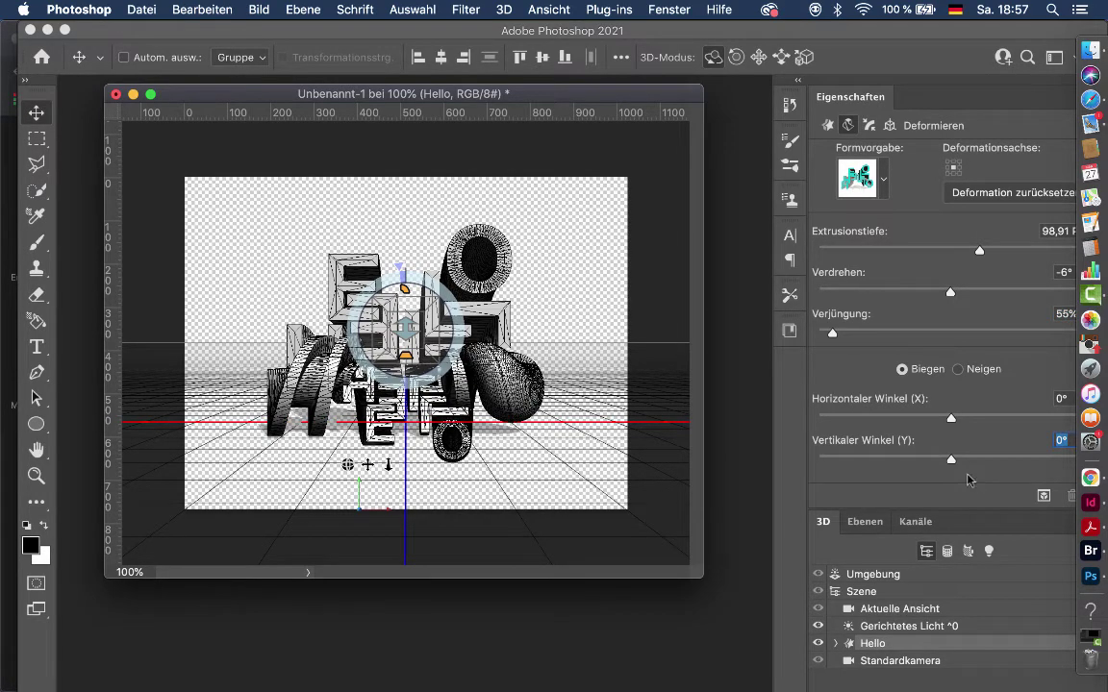
mouse_move(951, 418)
mouse_down()
mouse_move(932, 423)
mouse_move(976, 420)
mouse_move(929, 420)
mouse_up()
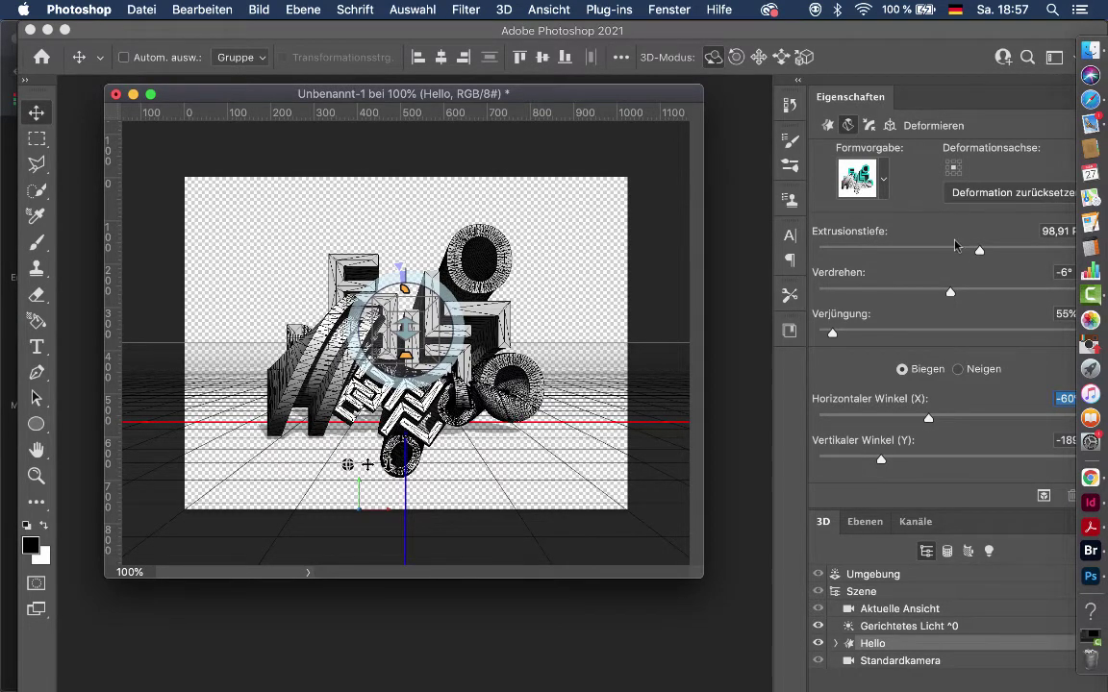
mouse_move(981, 253)
mouse_down()
mouse_move(1001, 253)
mouse_move(990, 252)
mouse_up()
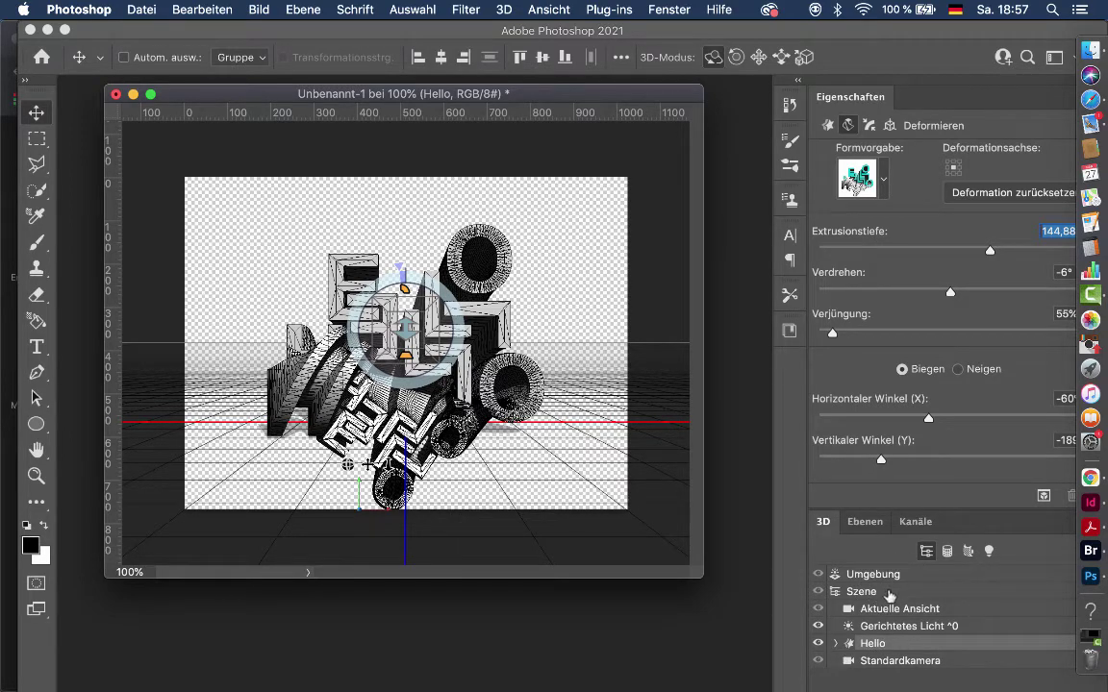
Step: Show the toolbar in two columns and orbit the 3D scene
click(889, 593)
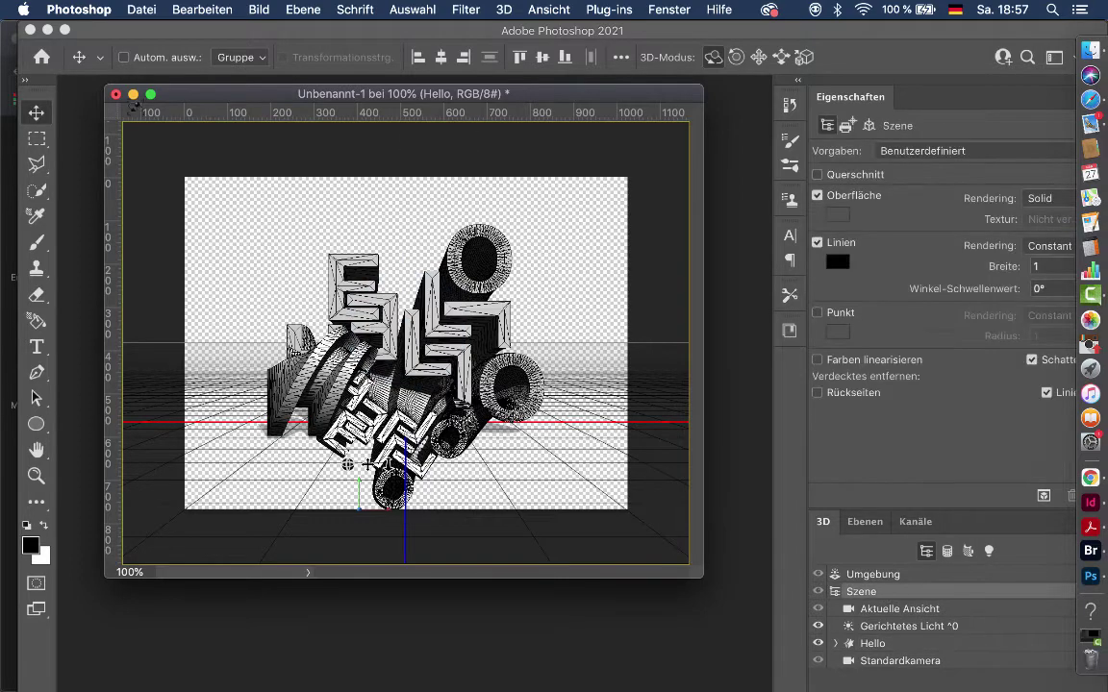
click(26, 82)
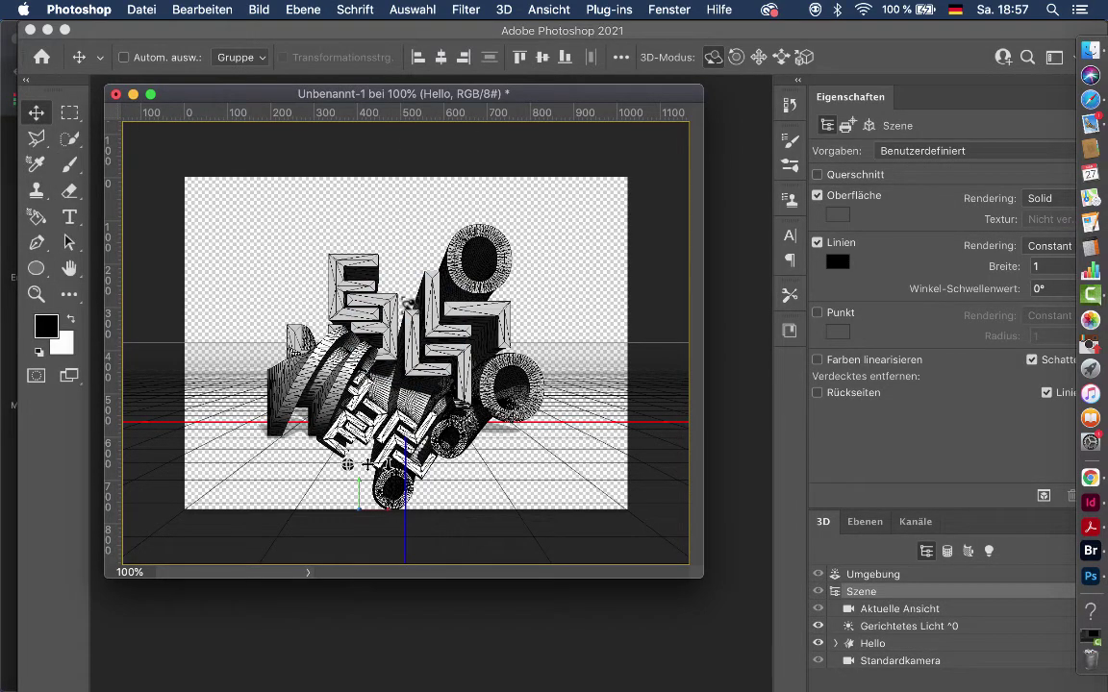
drag(369, 277, 414, 280)
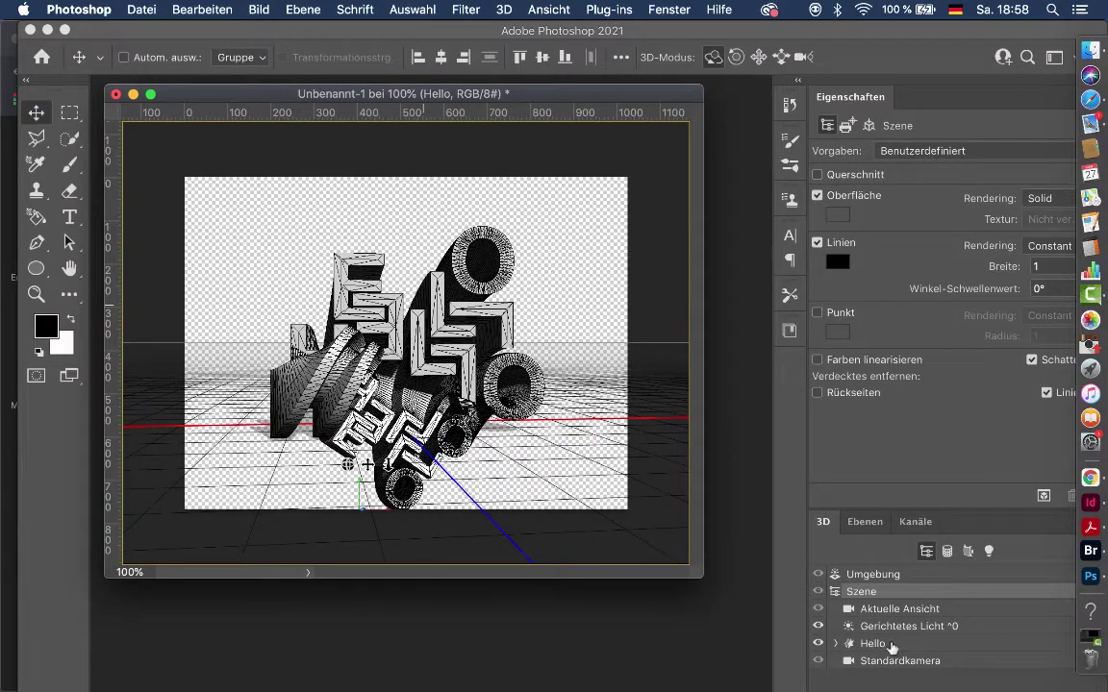
Step: Raise the Hello mesh slightly and turn it about 12° around its vertical axis
click(890, 643)
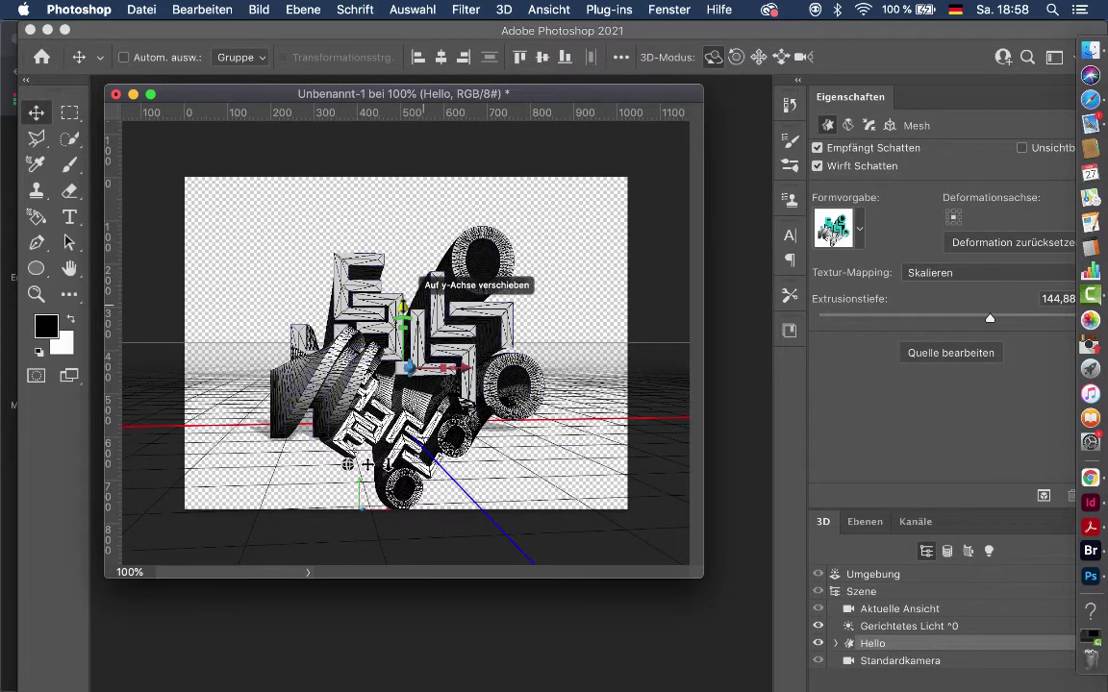
drag(404, 300, 404, 283)
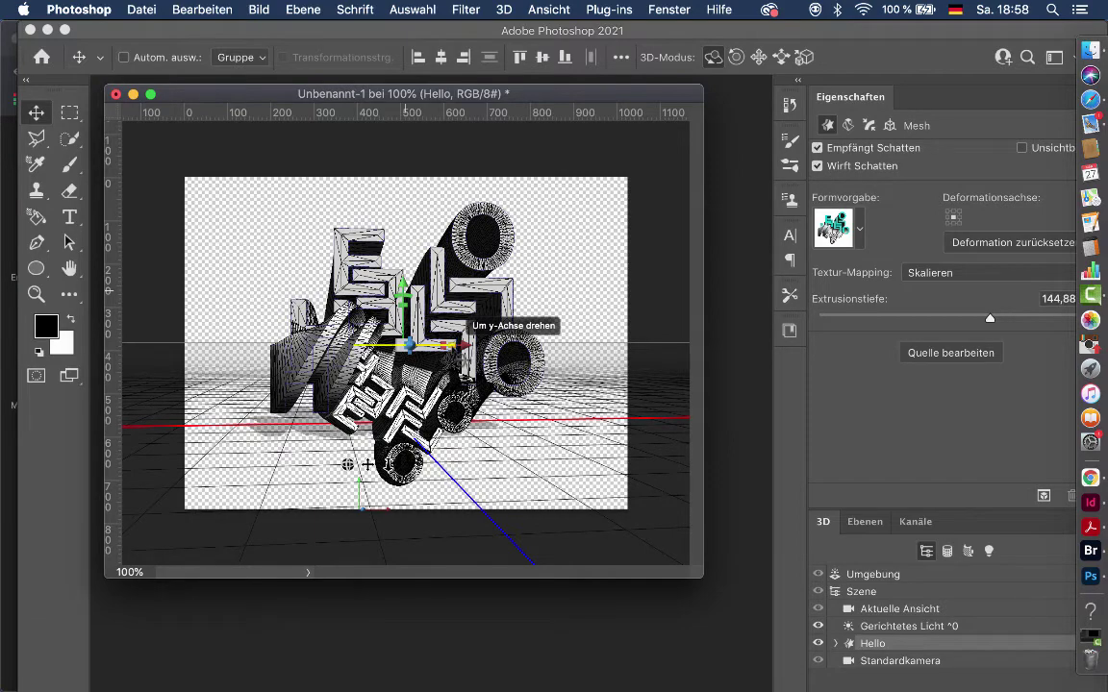
drag(459, 335, 507, 328)
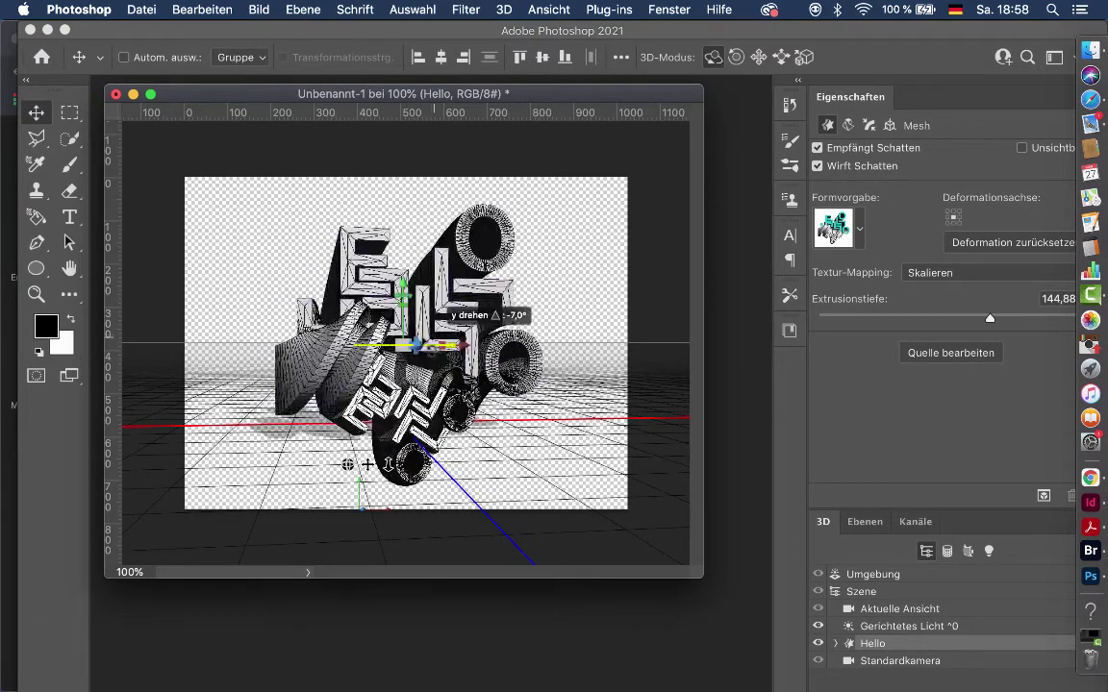
mouse_move(524, 305)
mouse_down()
mouse_move(414, 313)
mouse_move(402, 300)
mouse_move(434, 329)
mouse_up()
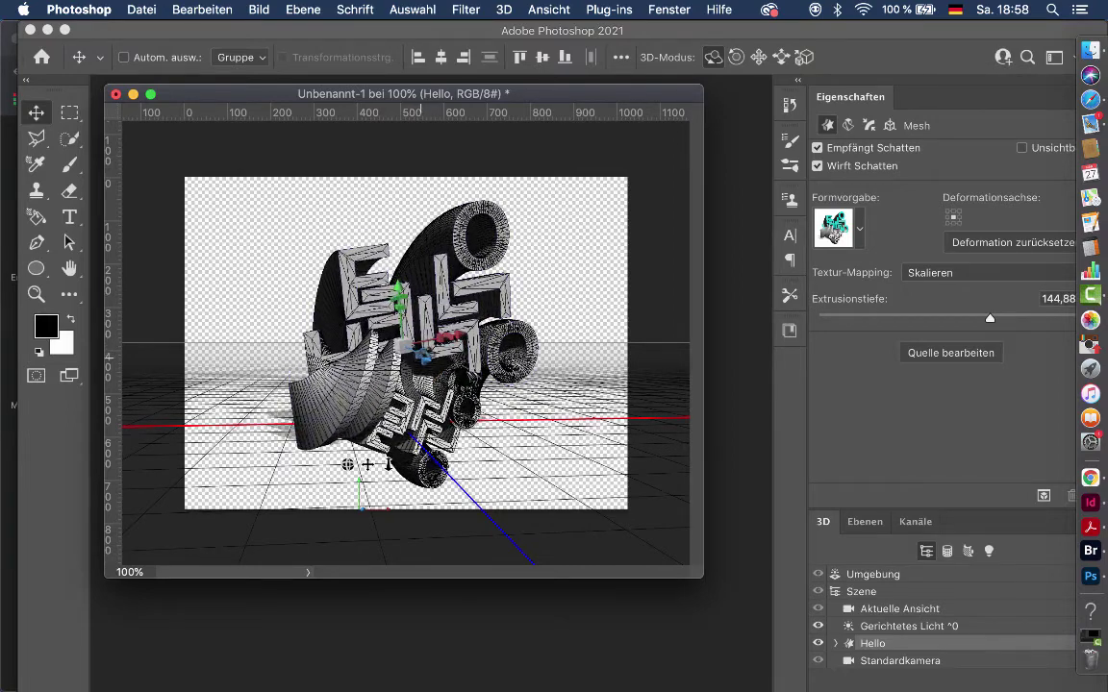
mouse_move(459, 331)
mouse_down()
mouse_move(436, 336)
mouse_move(525, 329)
mouse_move(496, 337)
mouse_up()
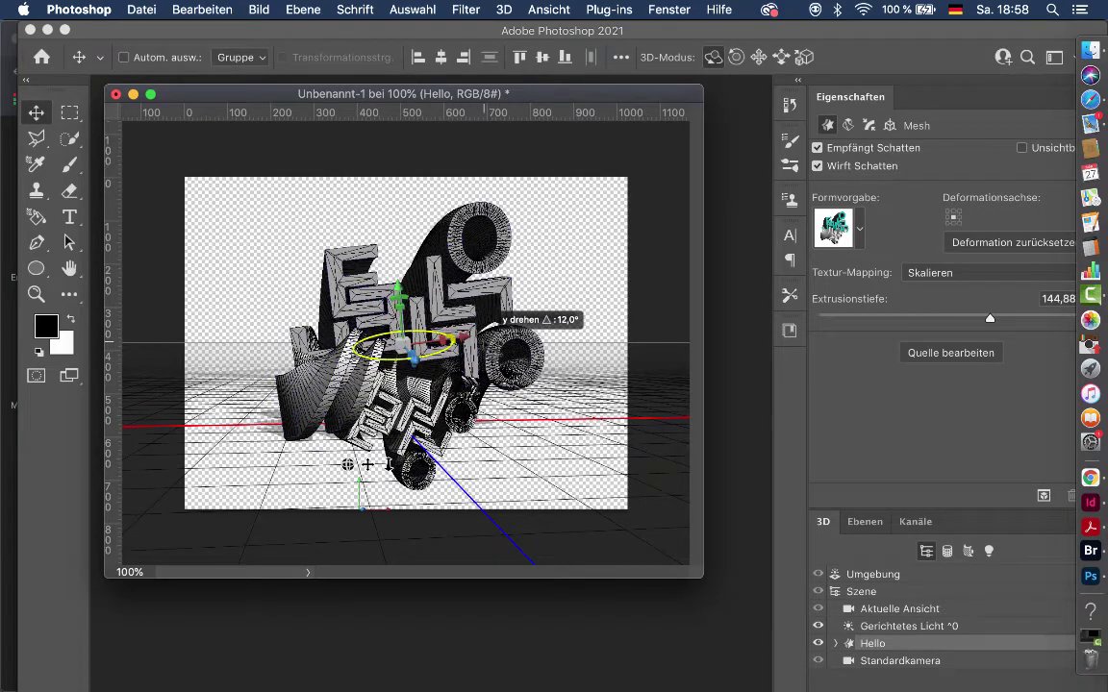
drag(496, 332, 496, 332)
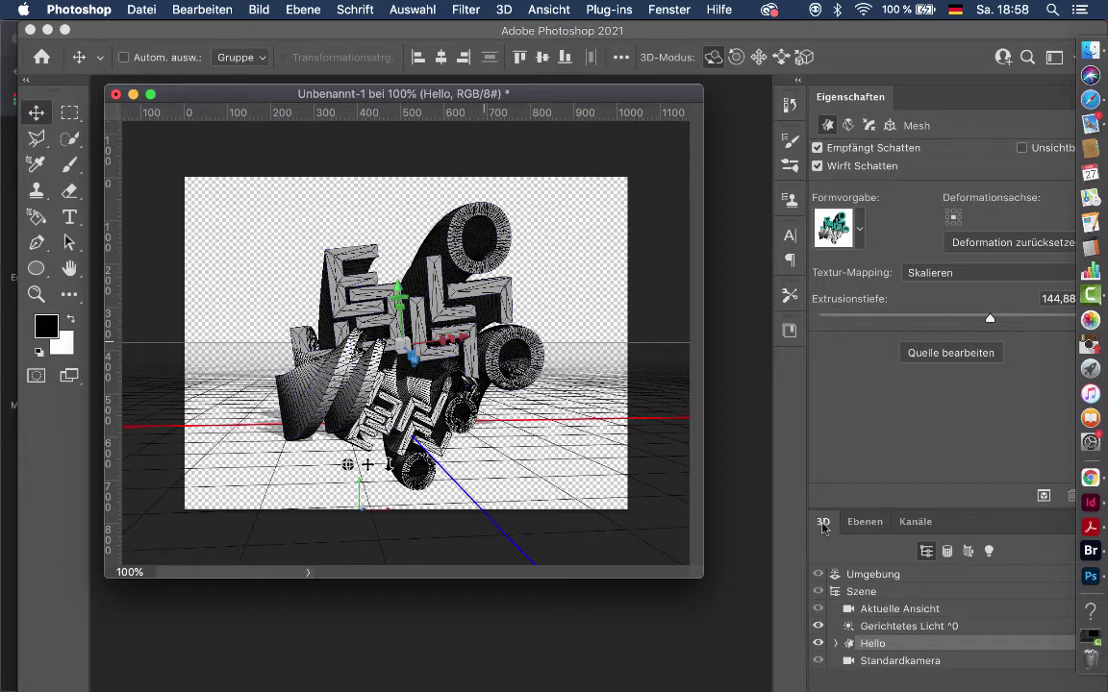
Step: Open the extrusion's flat source document Hello.psb
click(949, 353)
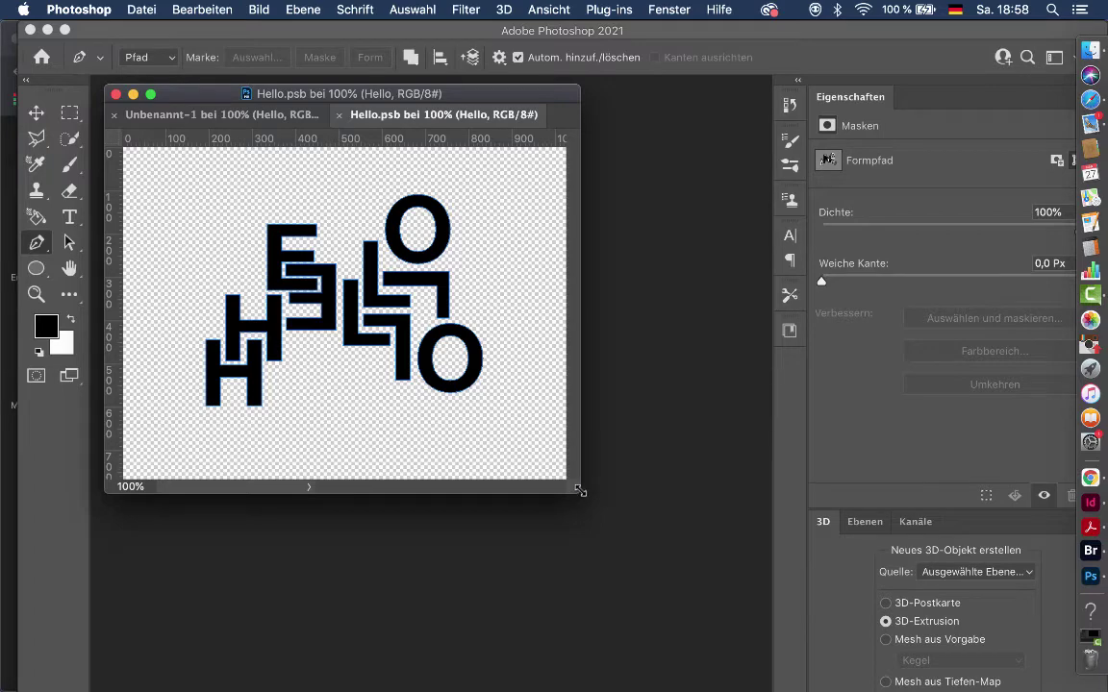
drag(579, 492, 700, 622)
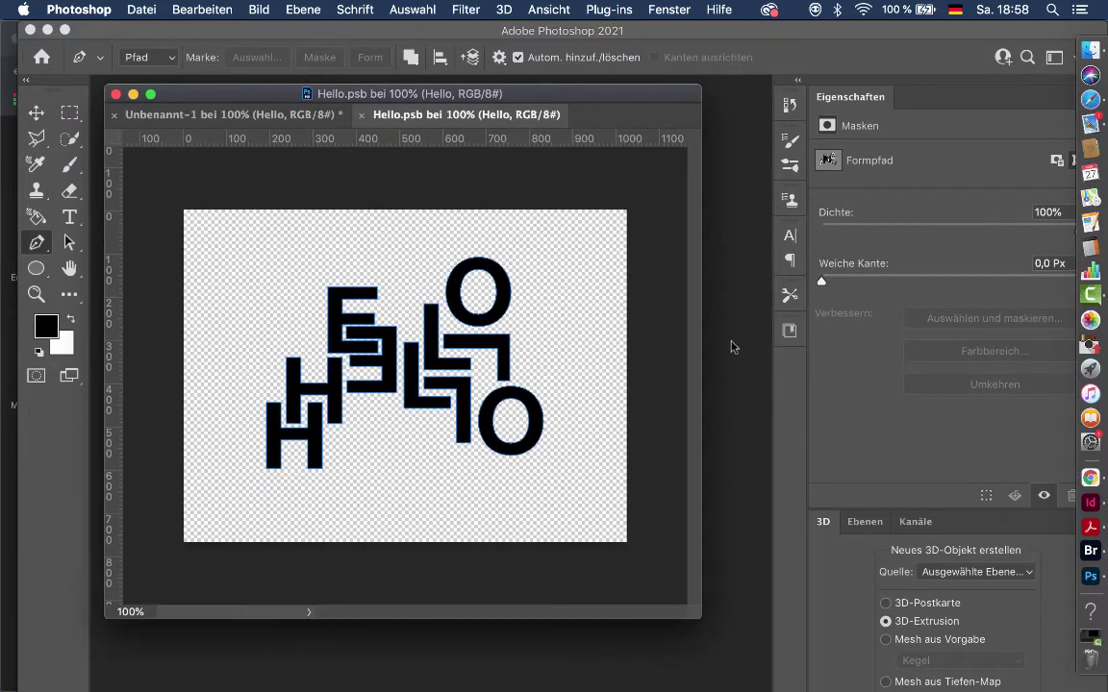
click(312, 113)
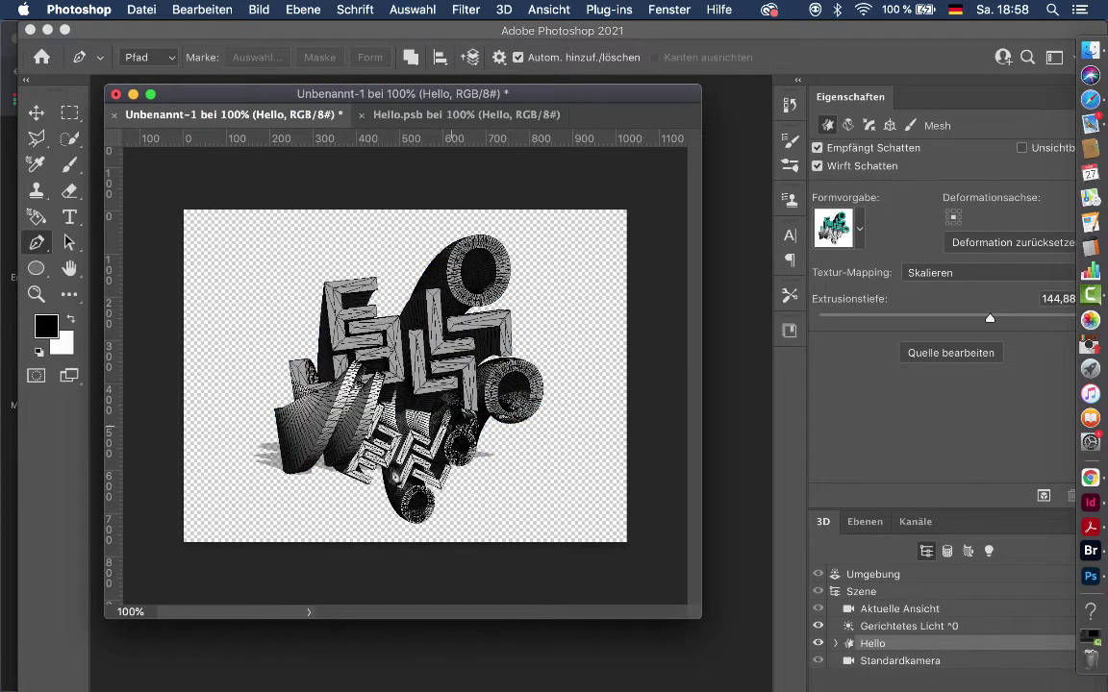
click(457, 110)
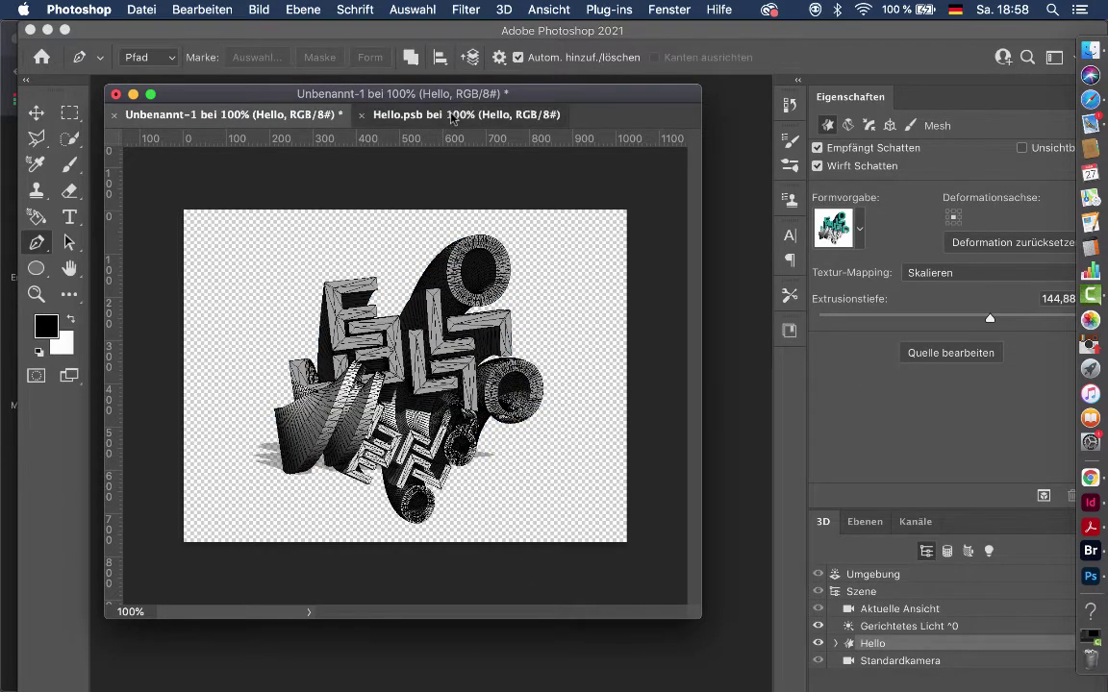
Step: Float all document windows and place Hello.psb beside the 3D scene window
click(670, 11)
mouse_move(685, 30)
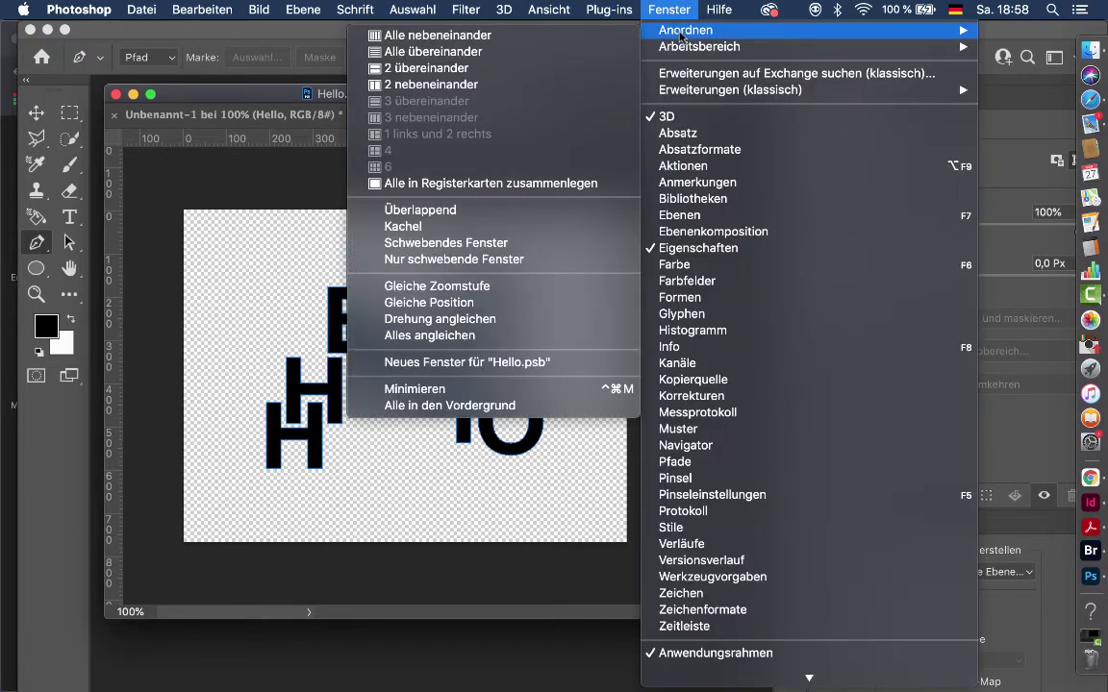
click(423, 84)
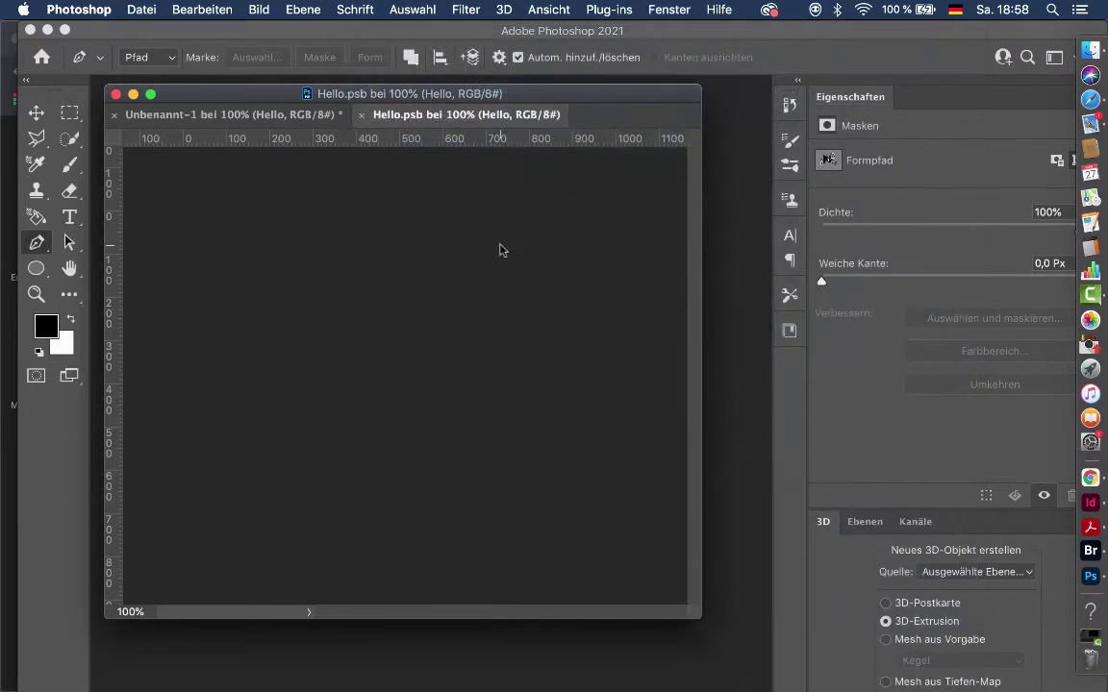
click(671, 10)
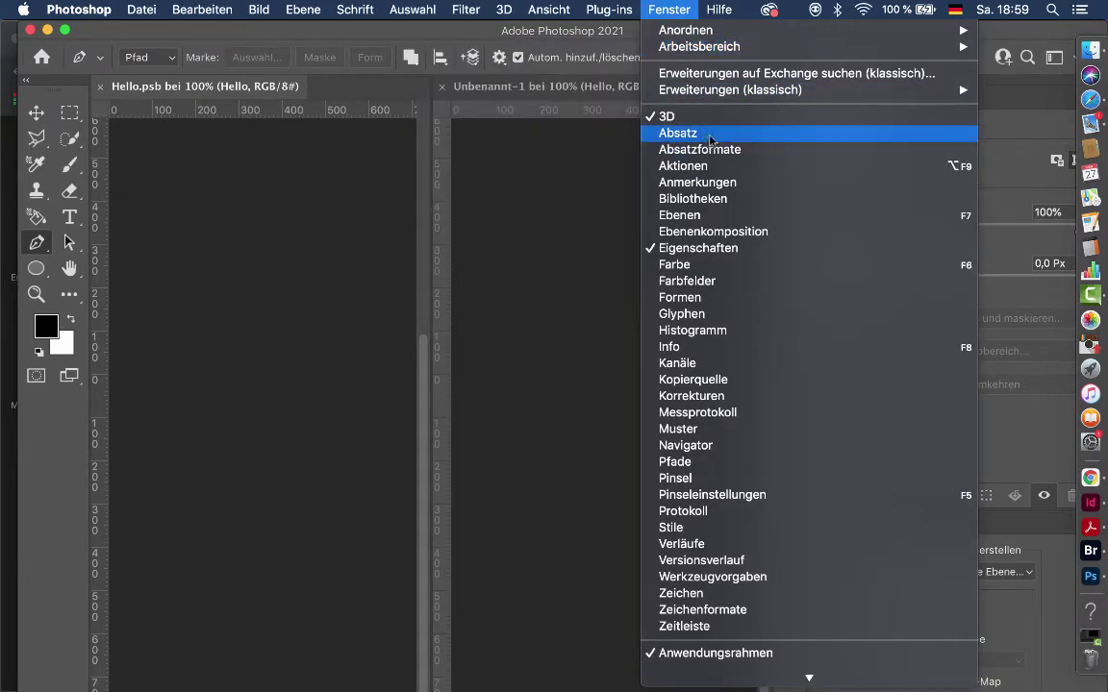
mouse_move(684, 30)
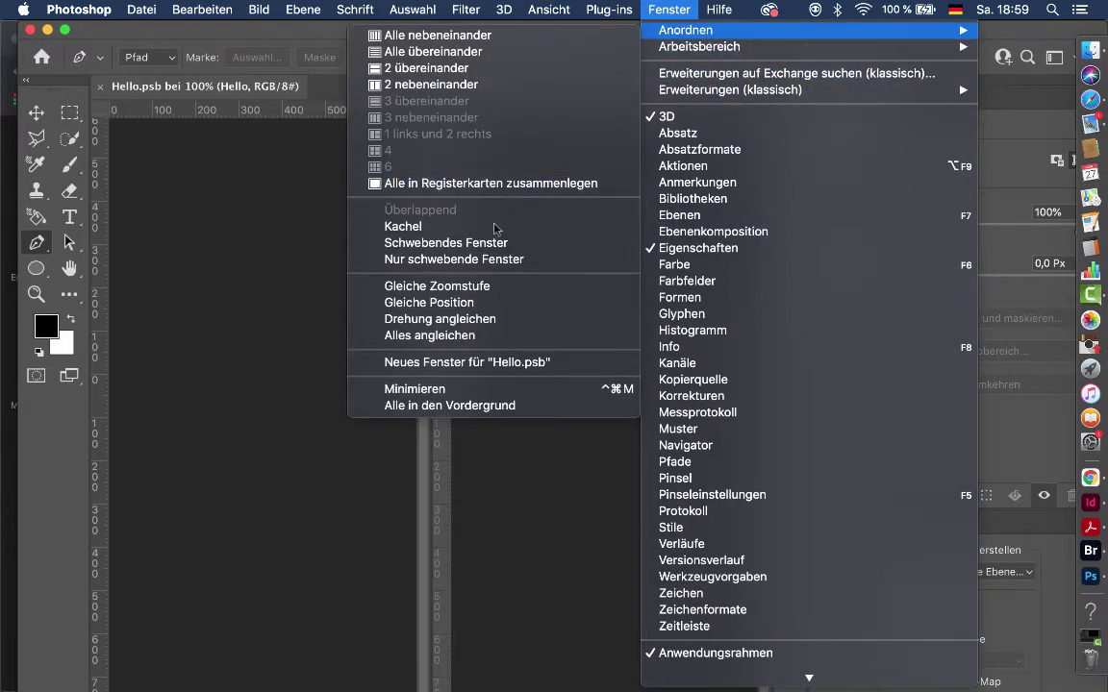
click(462, 259)
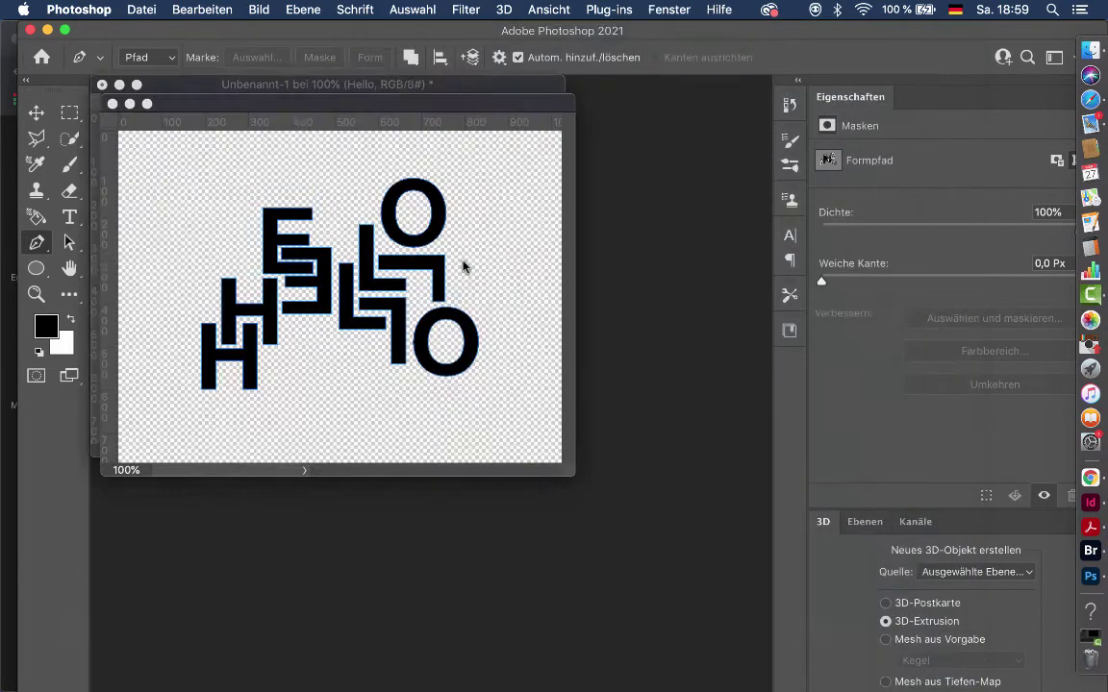
mouse_move(306, 103)
mouse_down()
mouse_move(568, 140)
mouse_move(672, 102)
mouse_up()
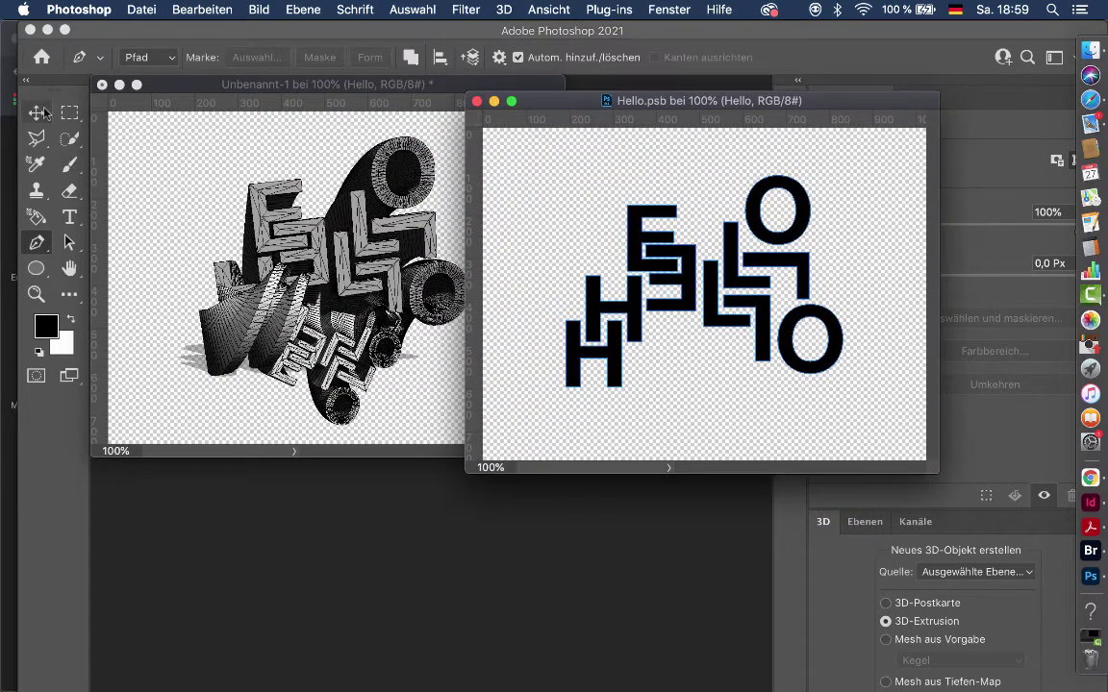
Step: Move the lower O left beneath the E and back, saving after each move
click(70, 242)
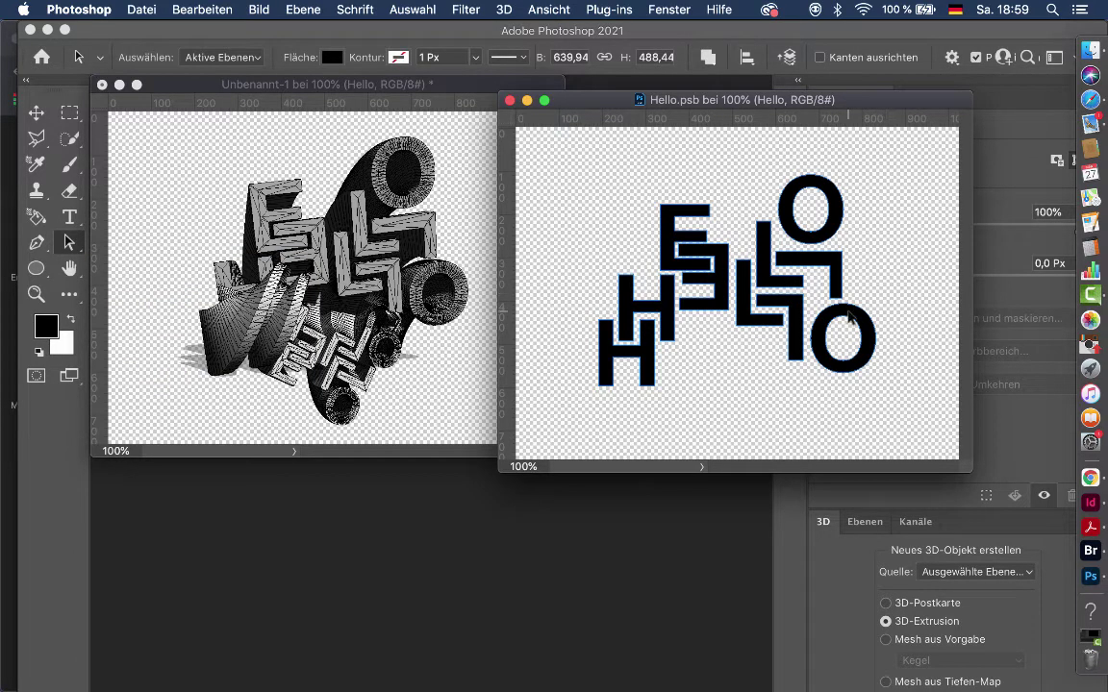
click(848, 315)
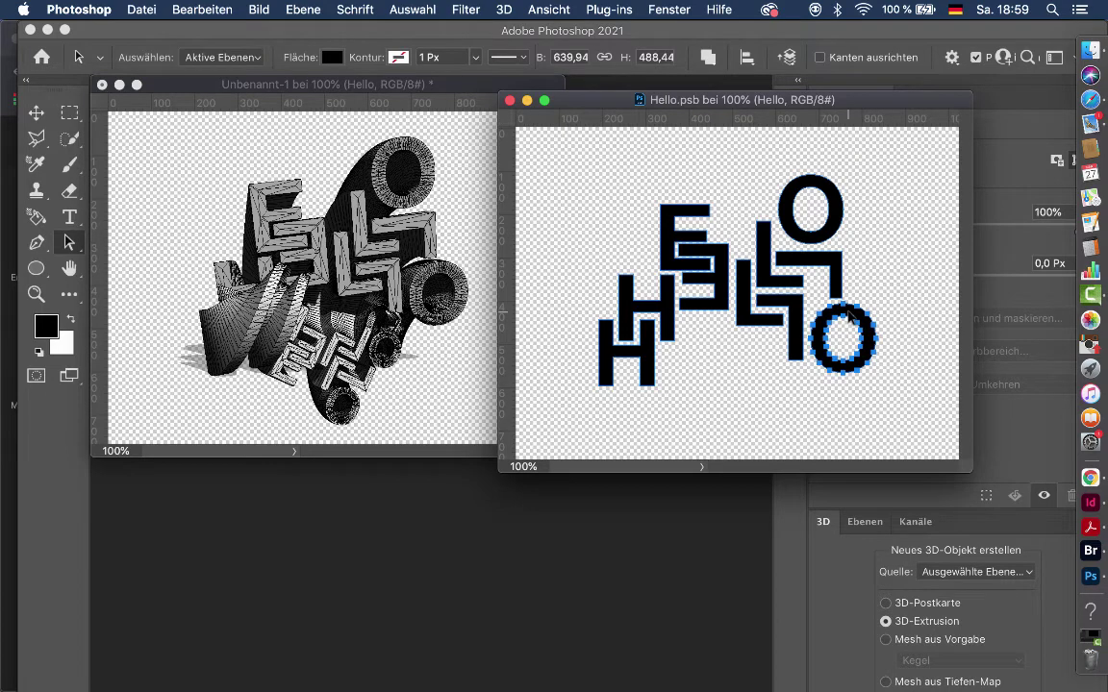
drag(849, 312, 717, 331)
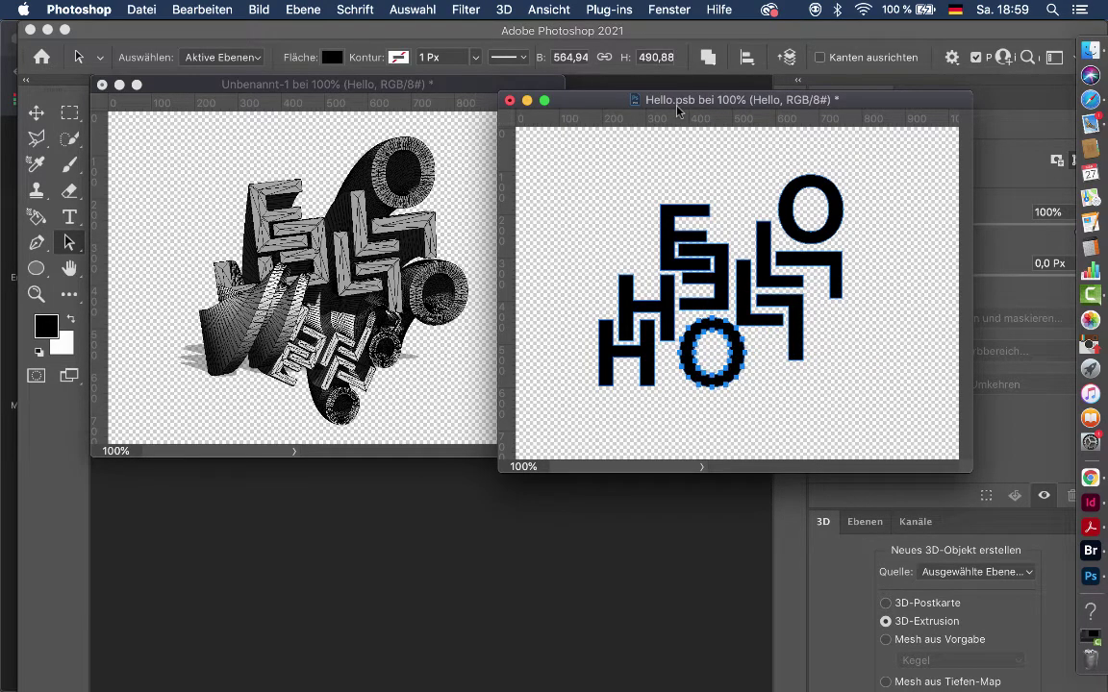
key(cmd+s)
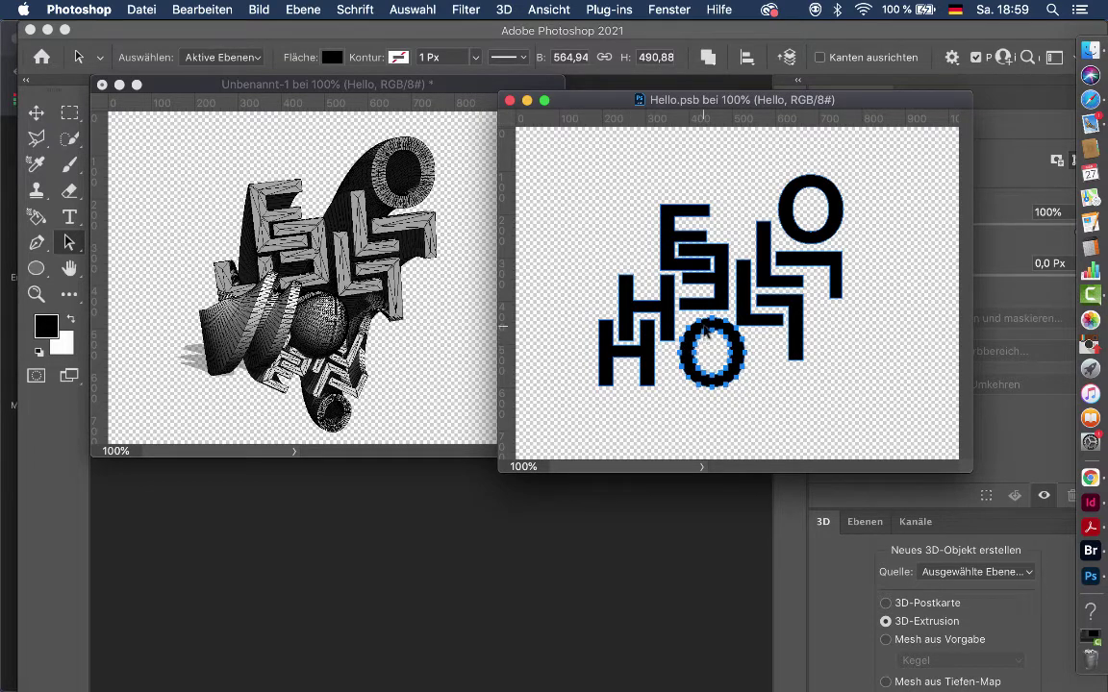
drag(707, 330, 833, 280)
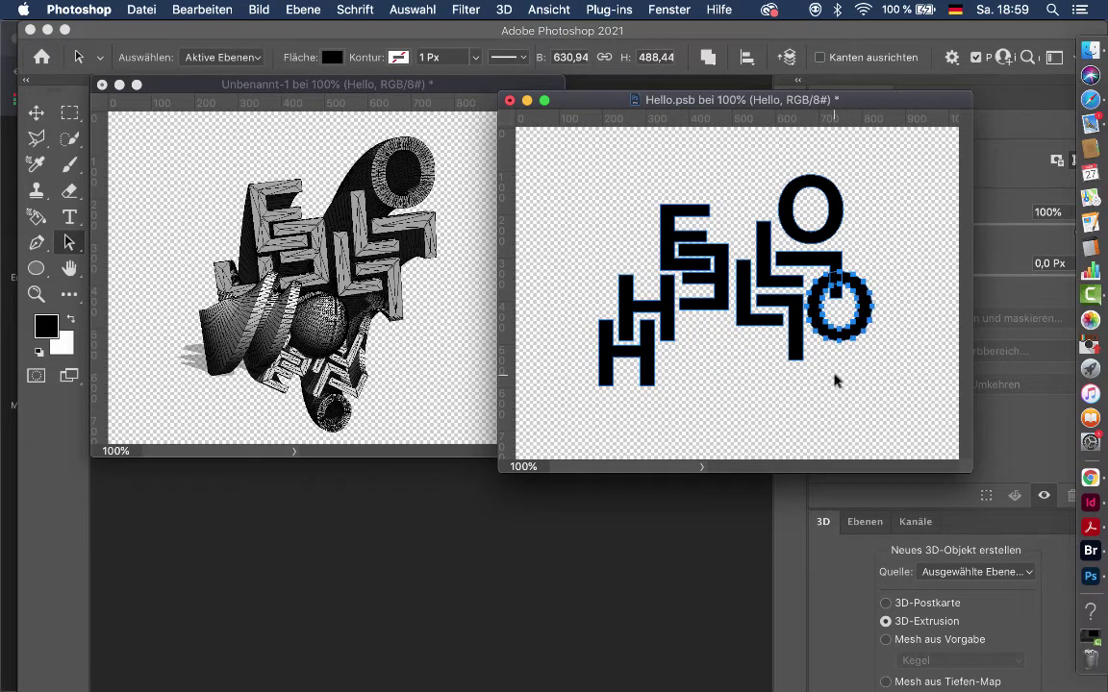
key(super+s)
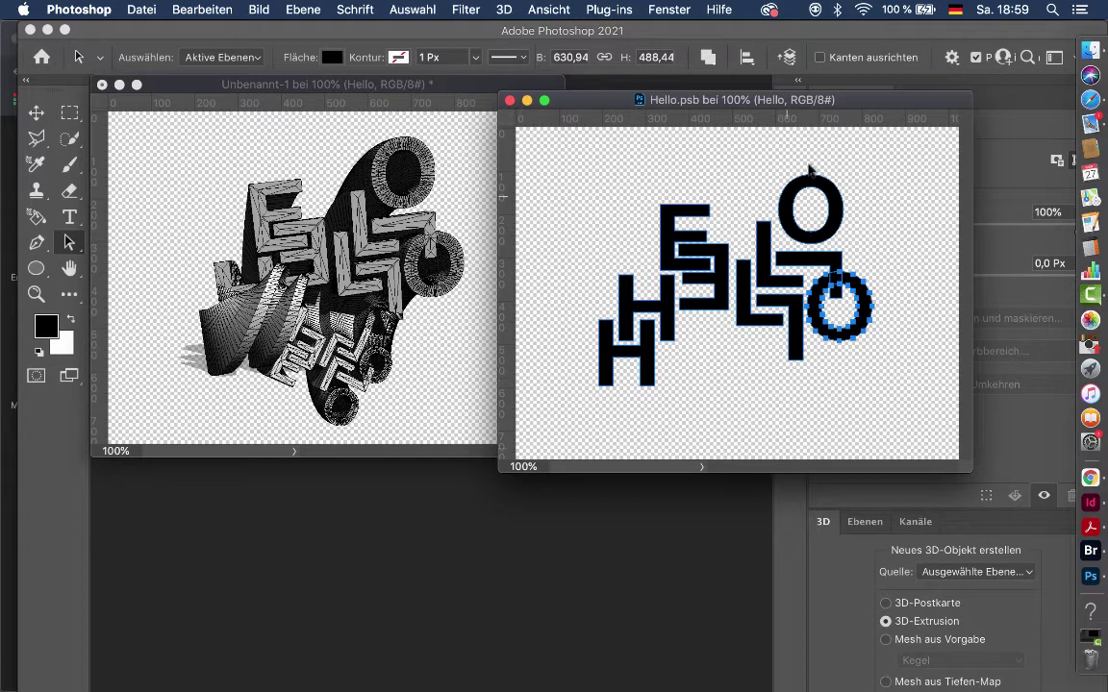
Step: Reposition the upper O higher, save to update the 3D render, and close Hello.psb
click(788, 204)
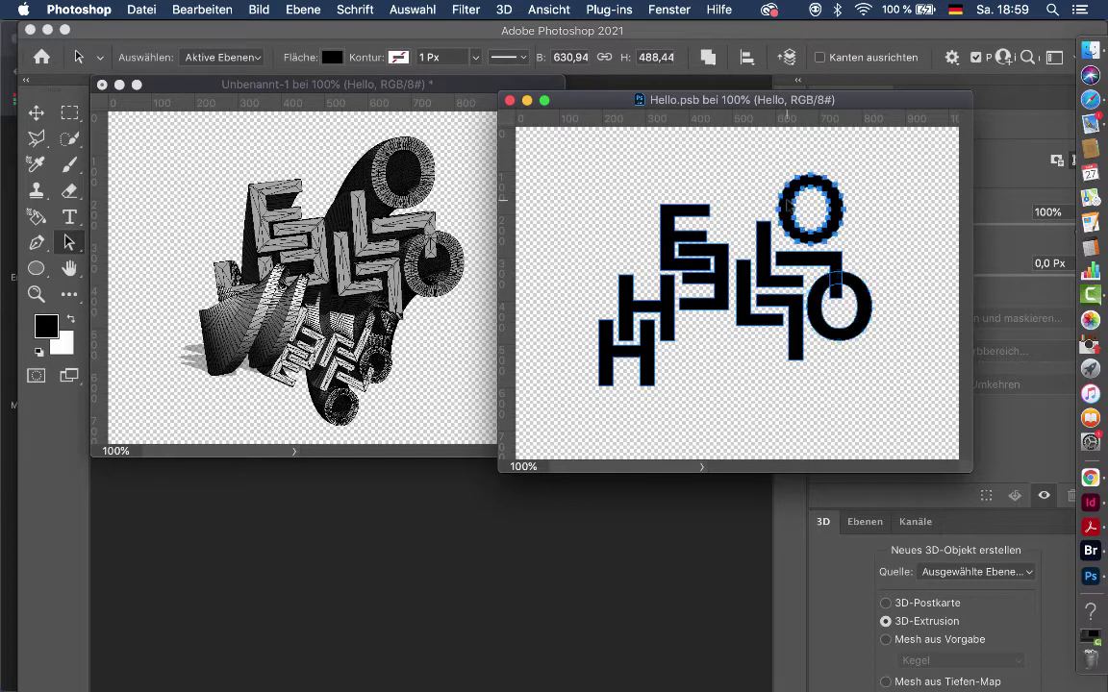
drag(786, 203, 742, 210)
key(super+s)
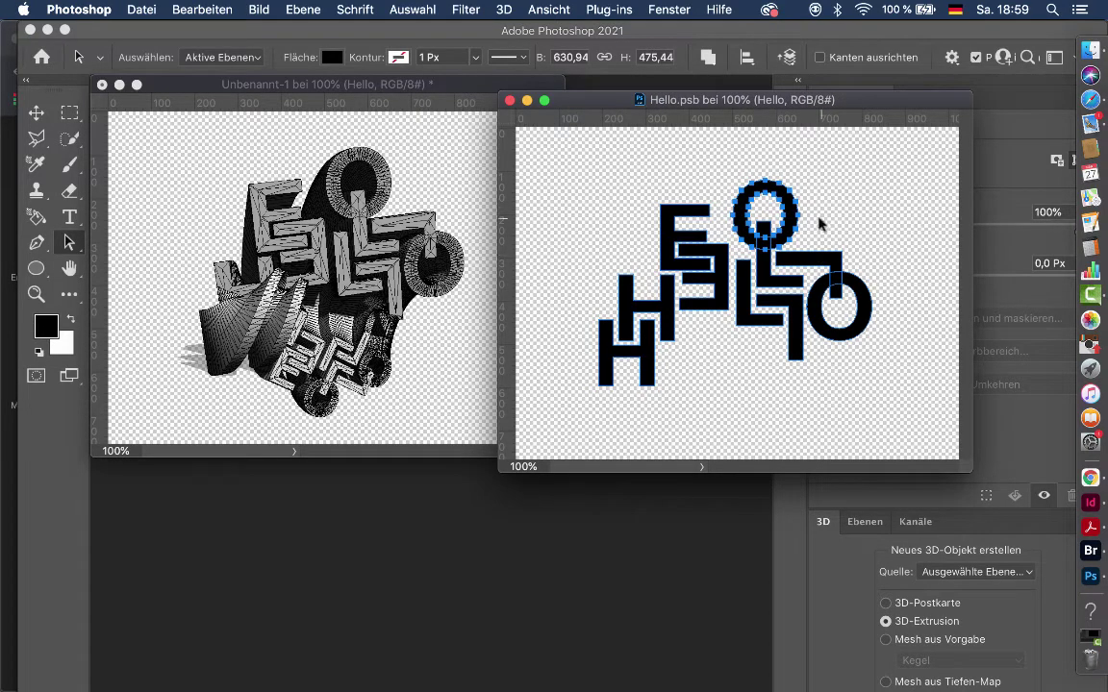
mouse_move(788, 226)
mouse_down()
mouse_move(829, 225)
mouse_move(831, 235)
mouse_up()
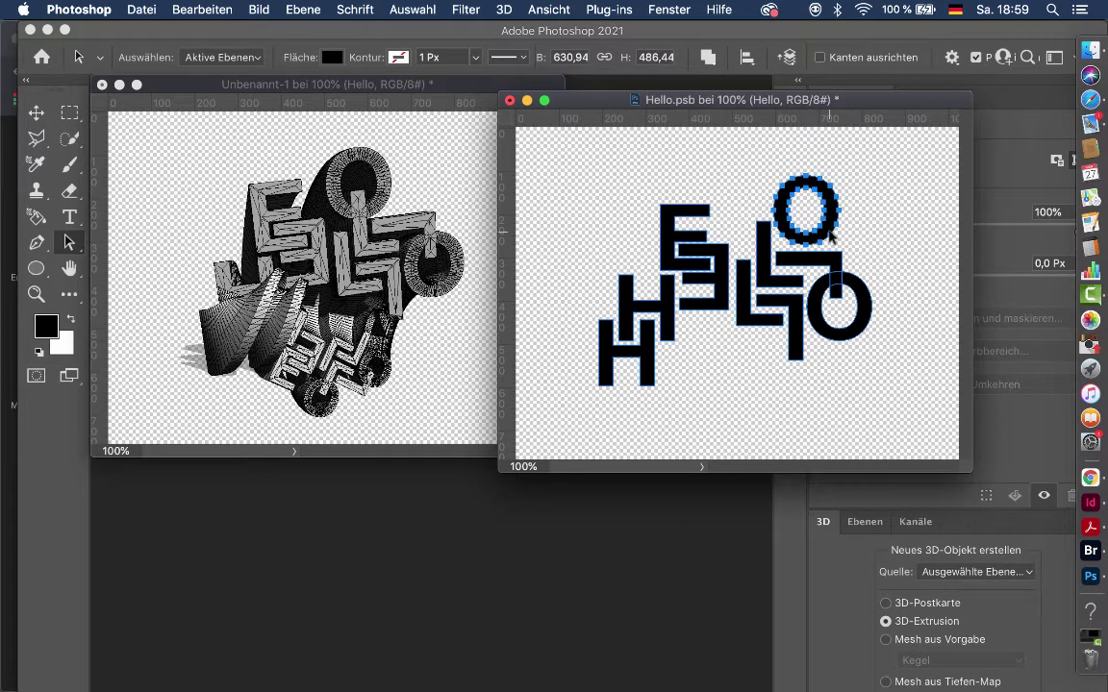
key(super+s)
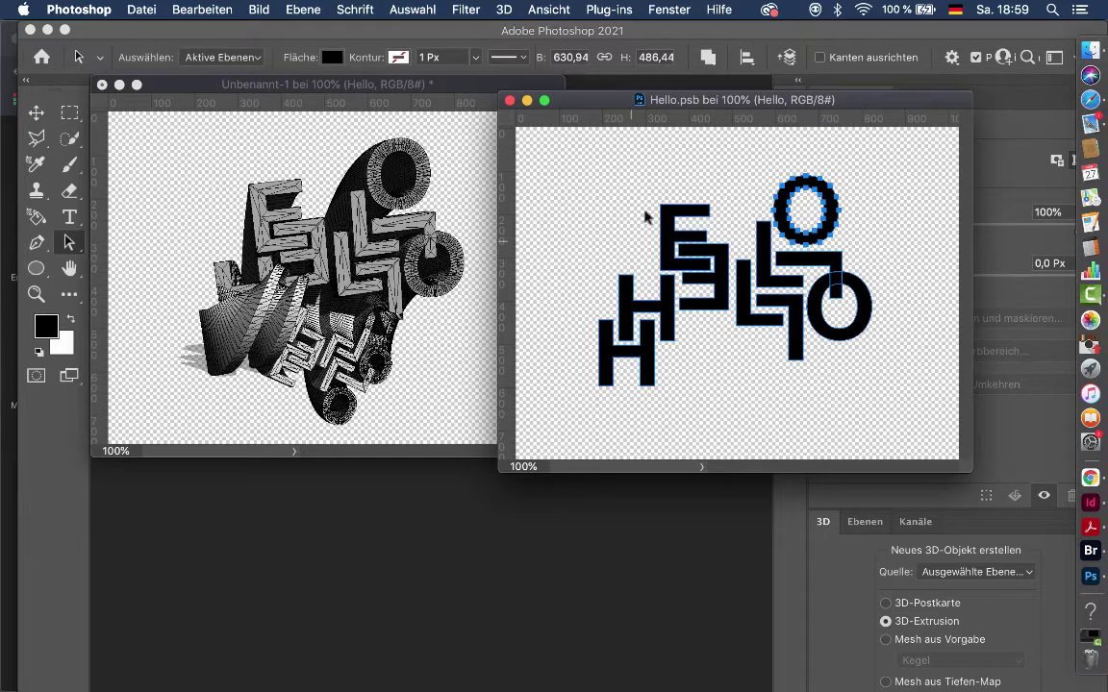
click(654, 181)
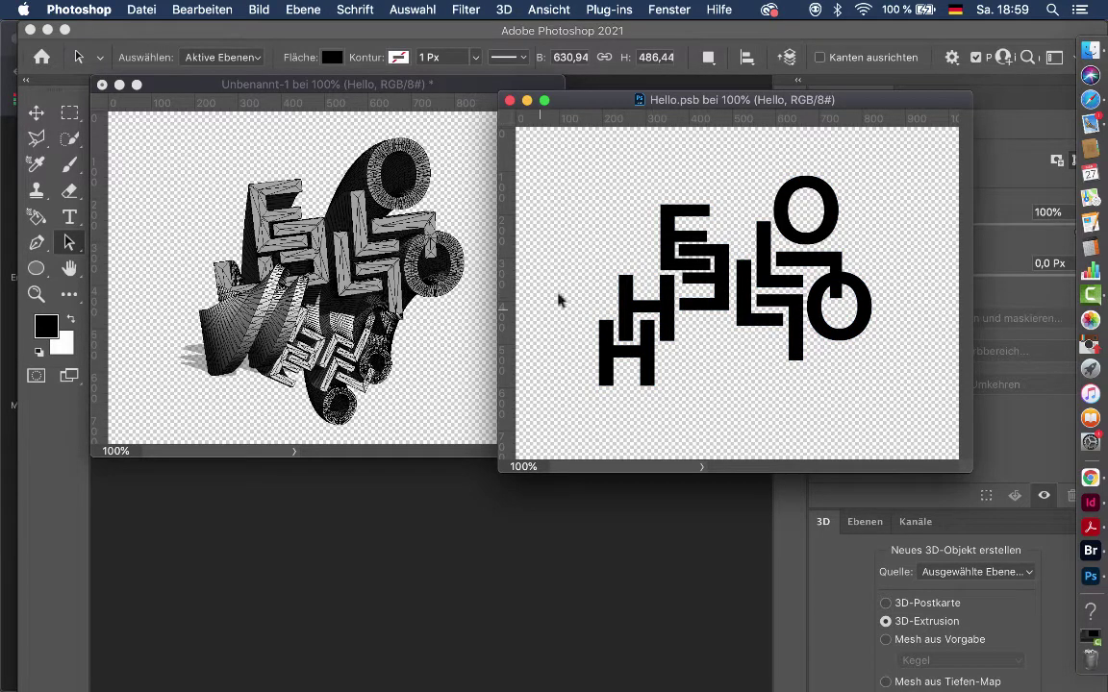
click(510, 101)
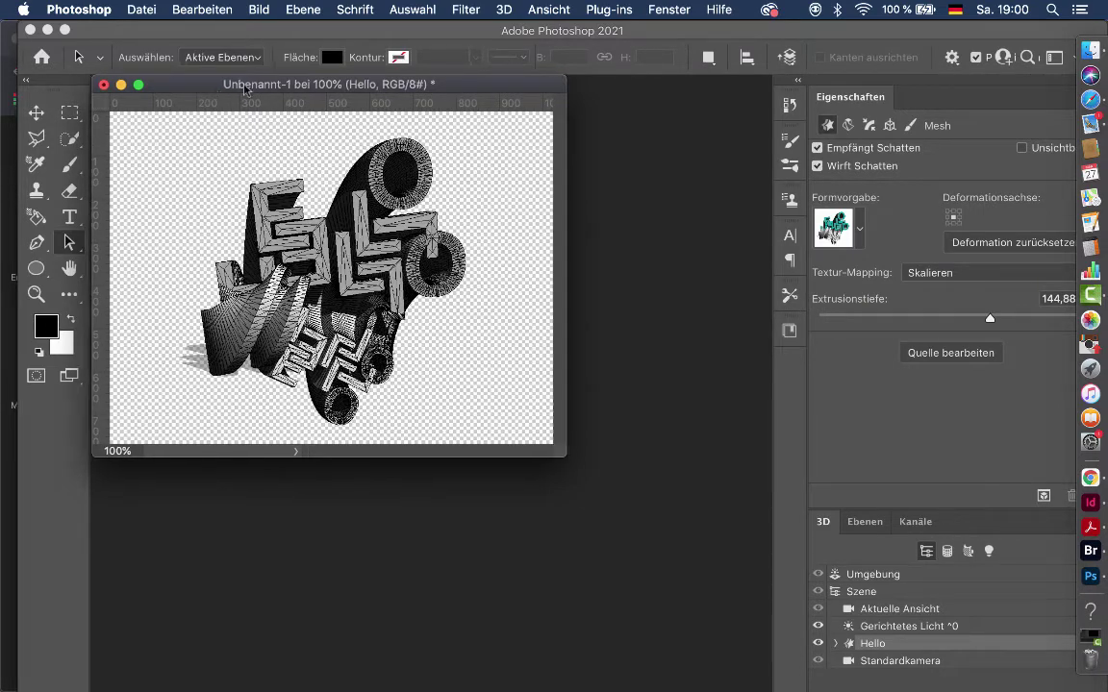
Step: Float the Unbenannt-1 document in its own window and switch on the Move tool's 3D mode
drag(211, 91, 222, 75)
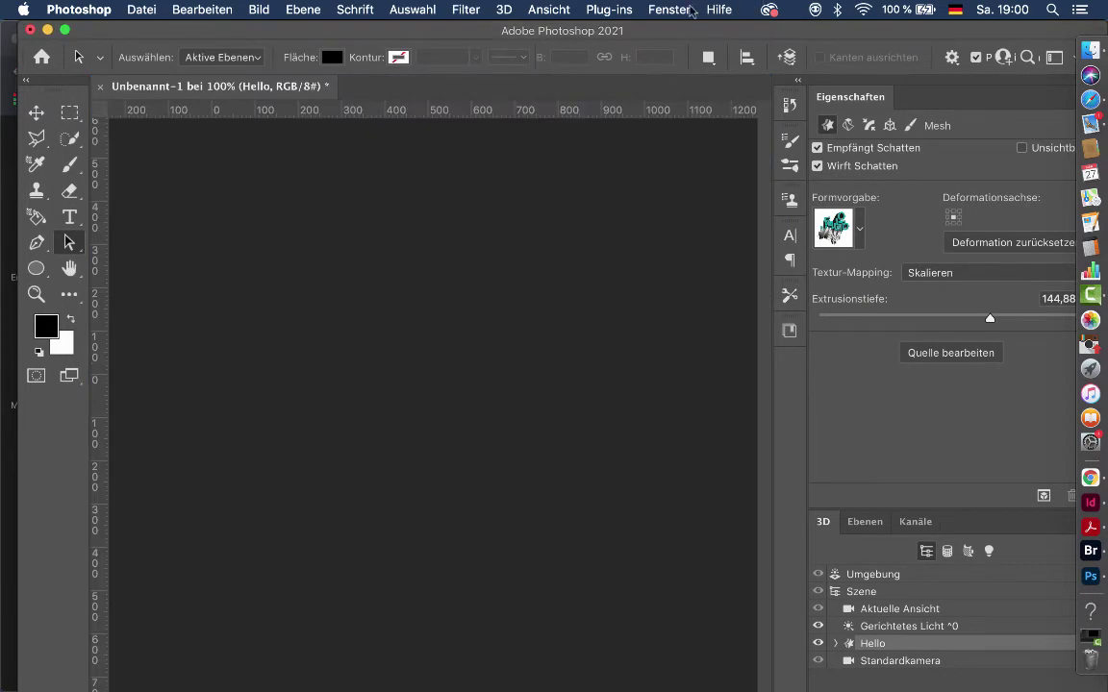
click(689, 9)
mouse_move(685, 30)
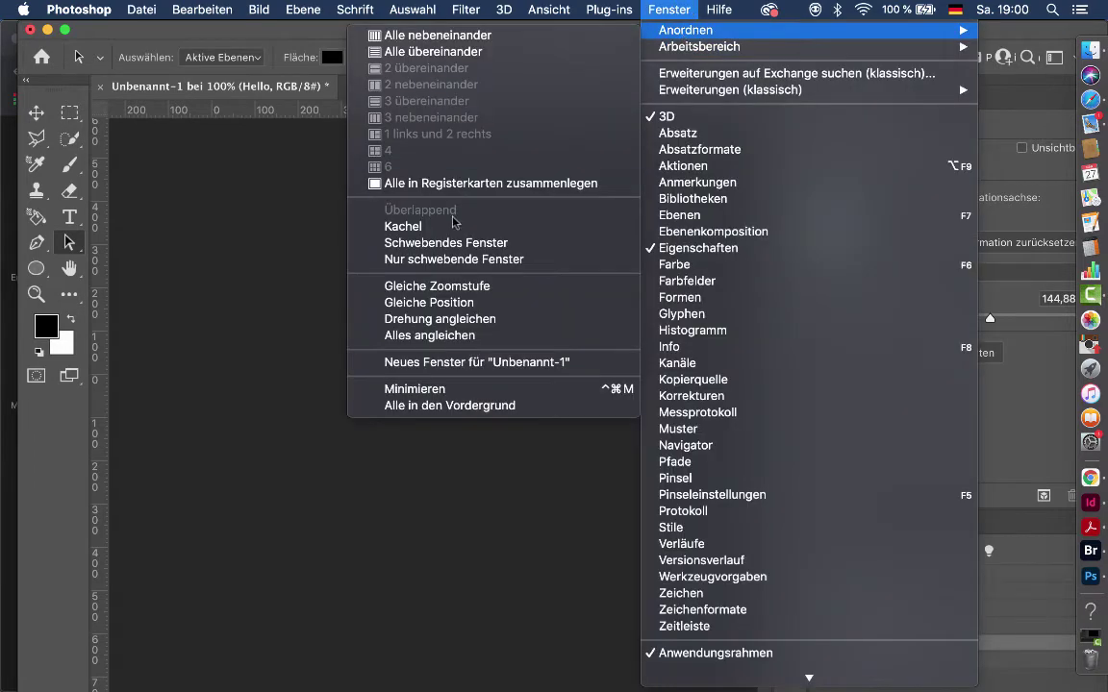
click(447, 260)
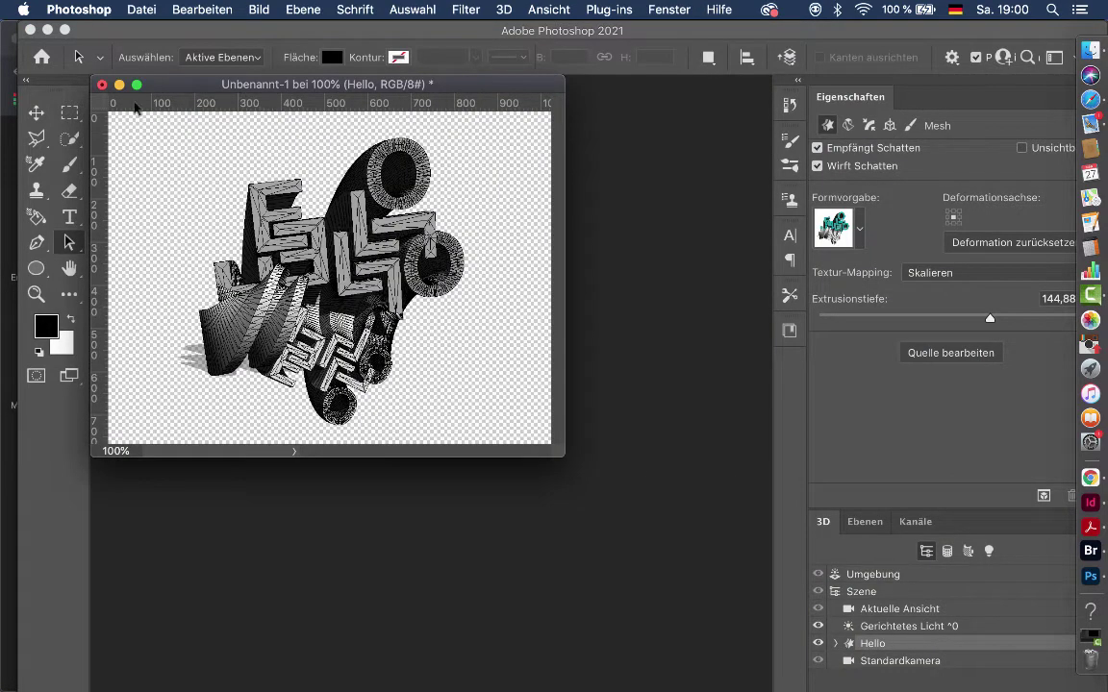
click(37, 113)
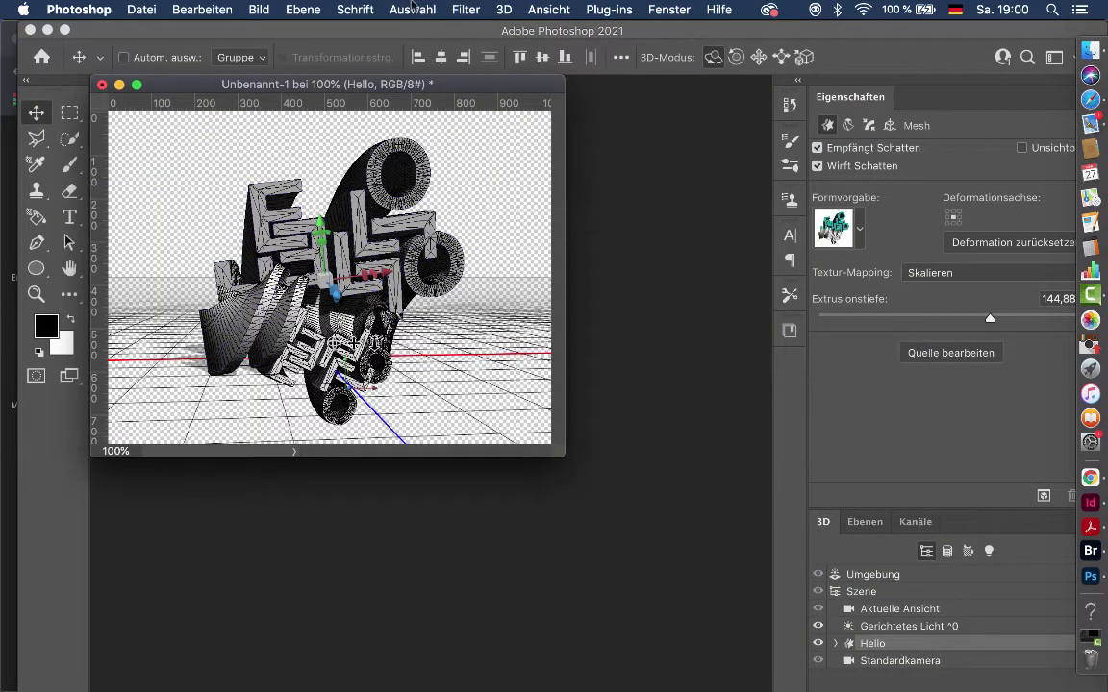
click(501, 11)
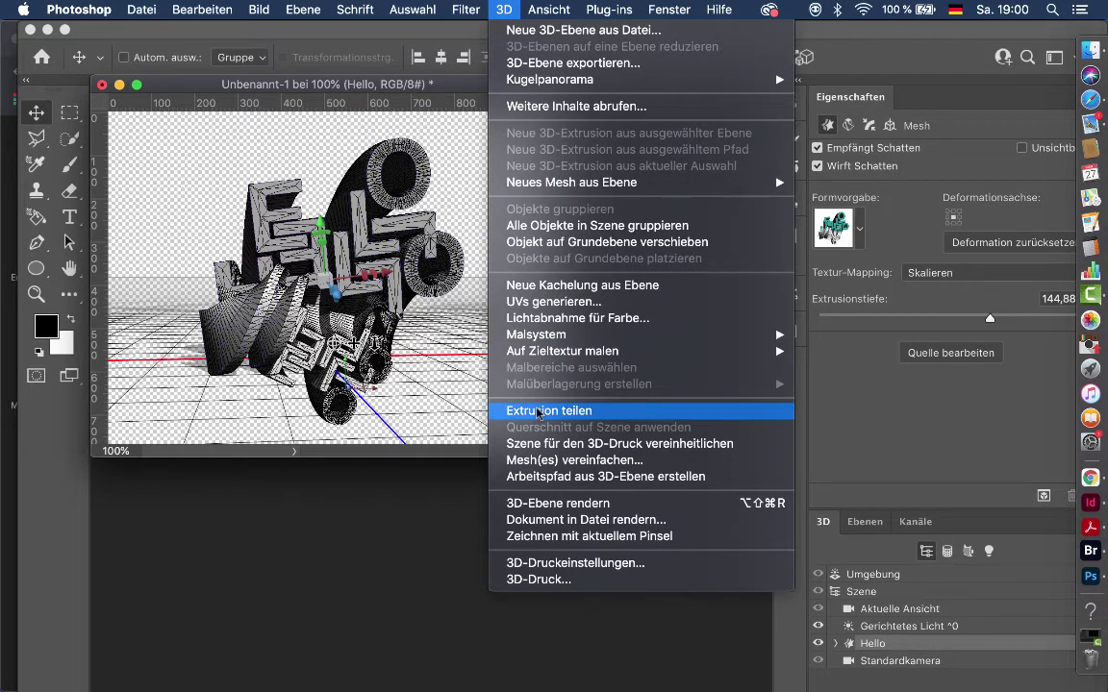
Step: Split HELLO into separate letter meshes and move the first letter down beside the H
click(538, 411)
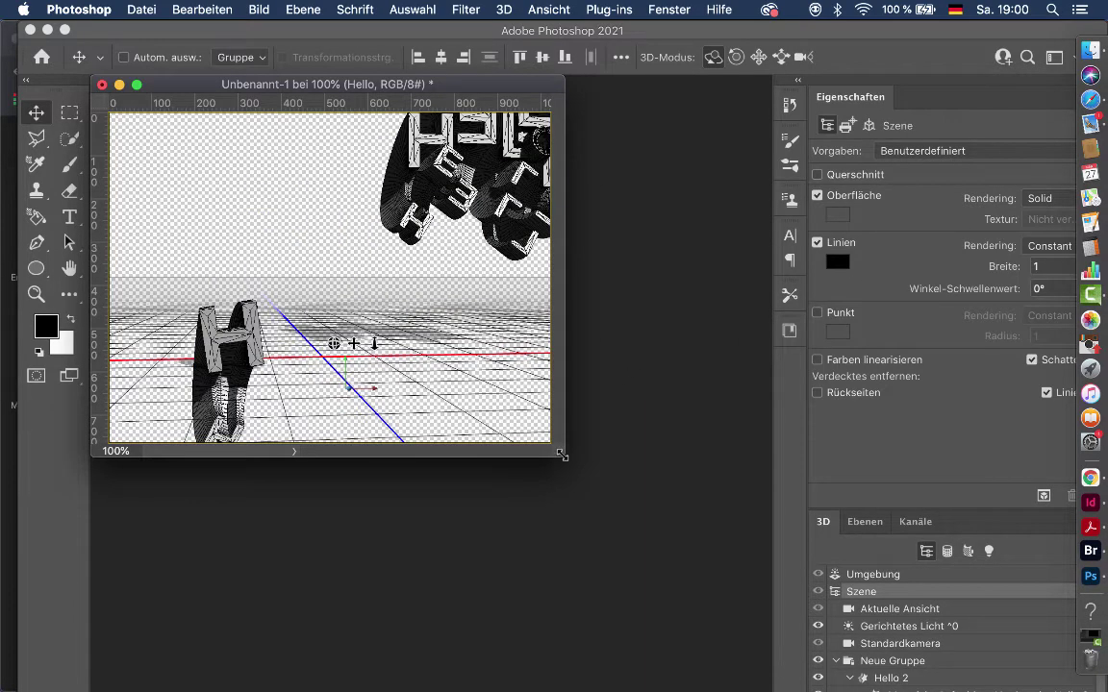
drag(562, 456, 665, 579)
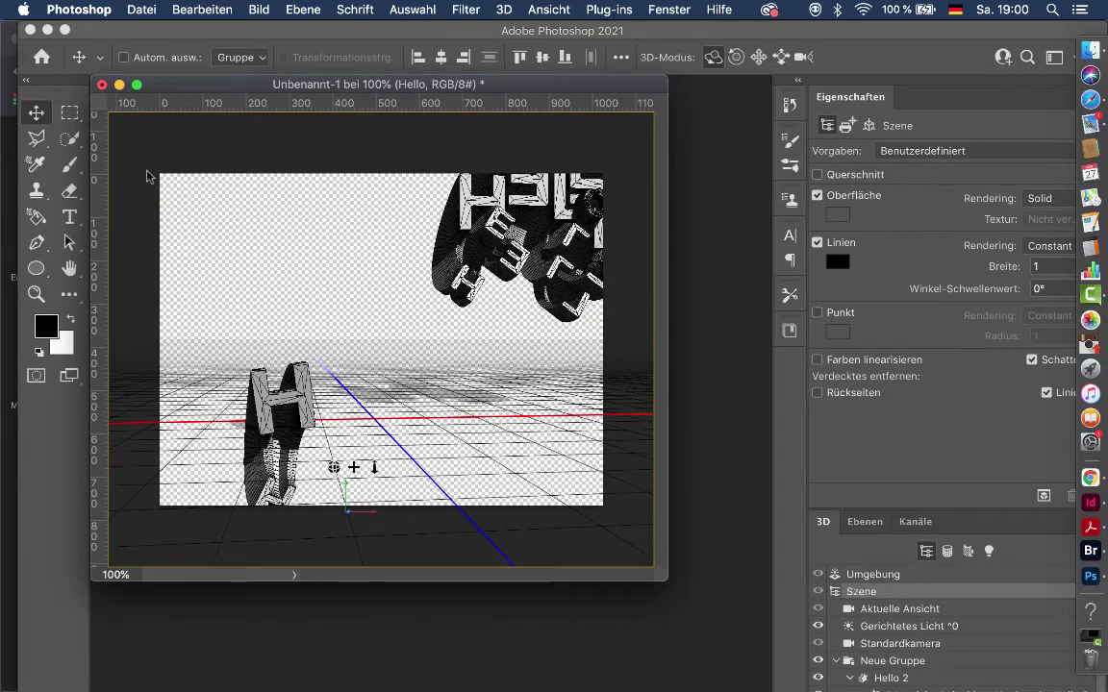
click(444, 181)
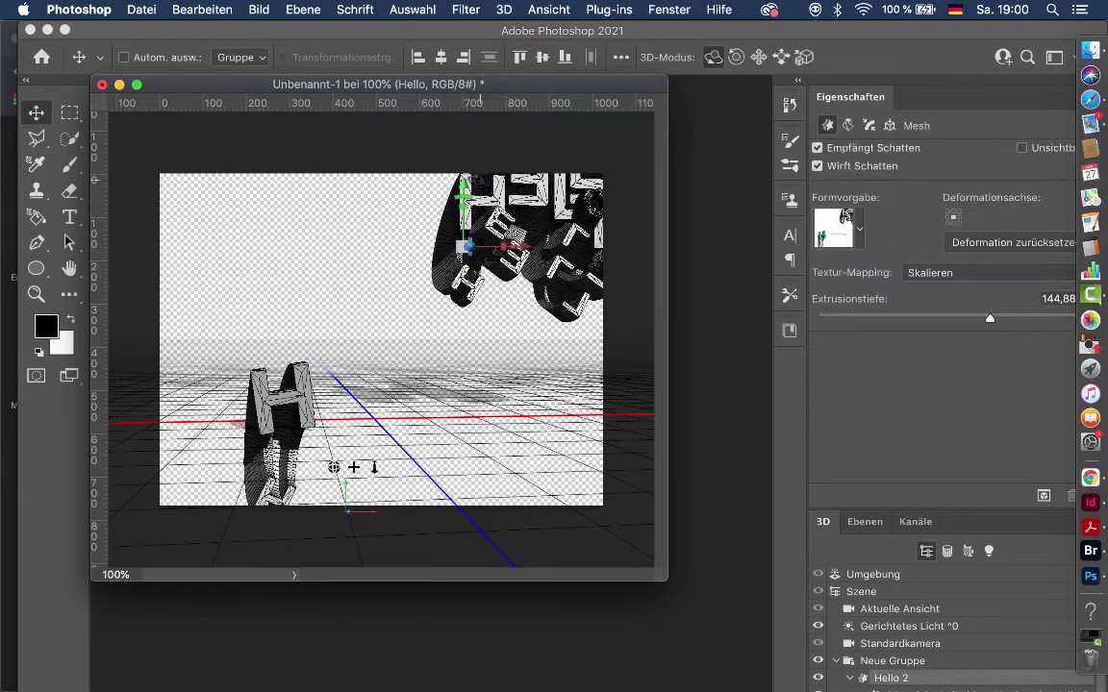
drag(463, 206, 433, 327)
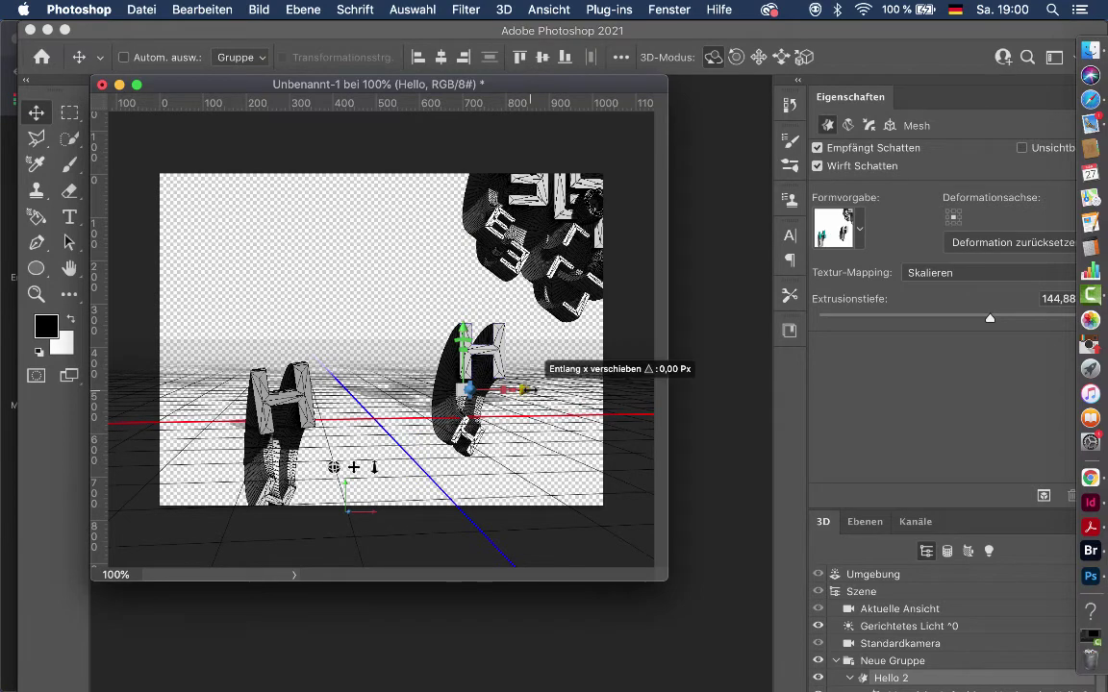
drag(524, 390, 346, 390)
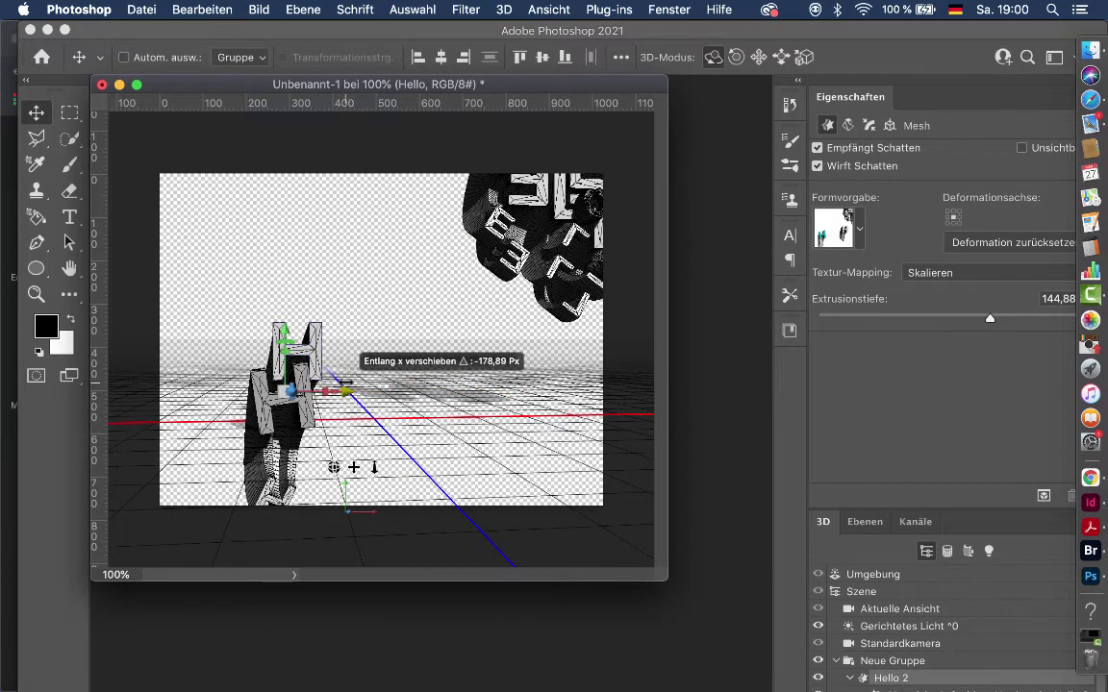
drag(346, 390, 348, 392)
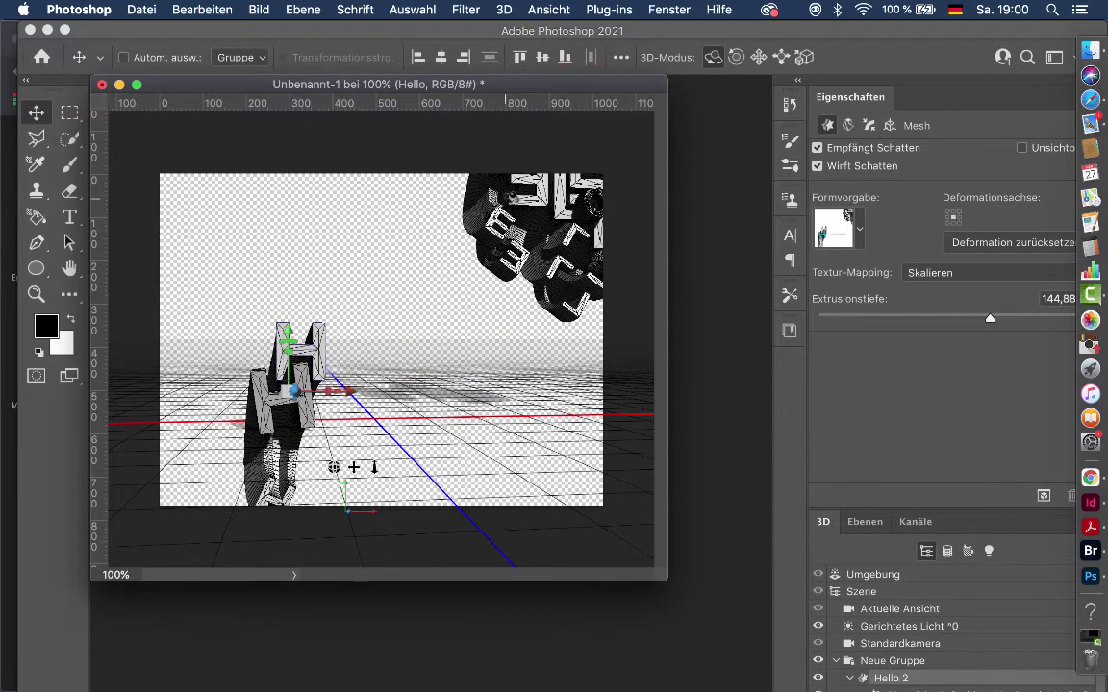
Step: Lower the E from the upper-right cluster and place it next to the H
click(471, 192)
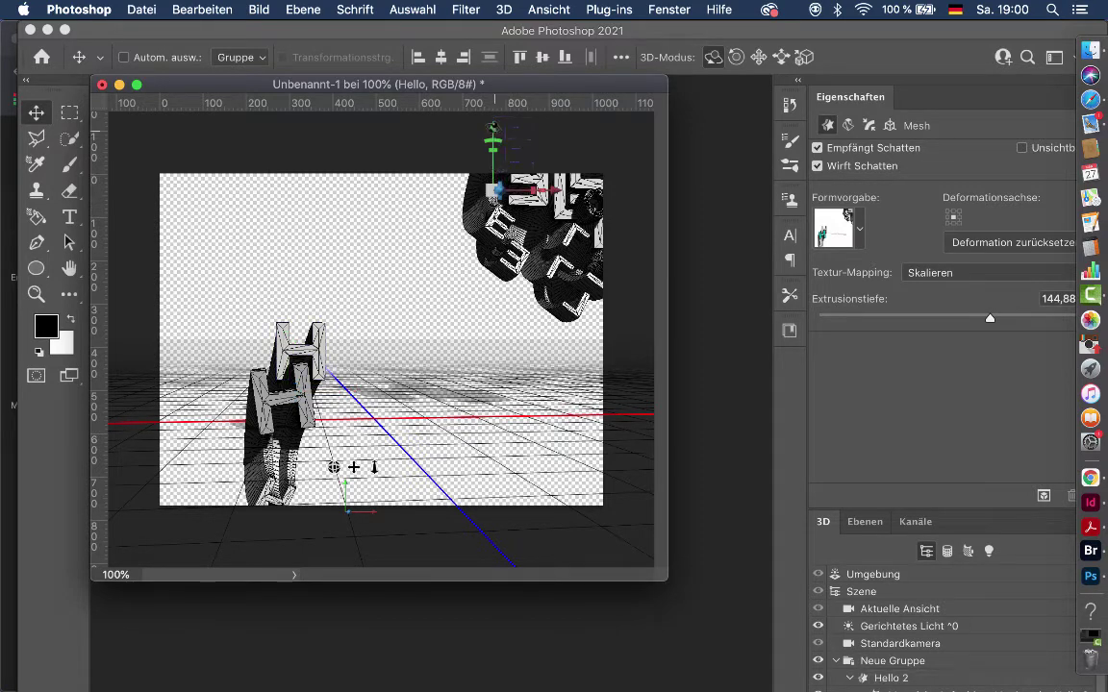
drag(492, 125, 477, 321)
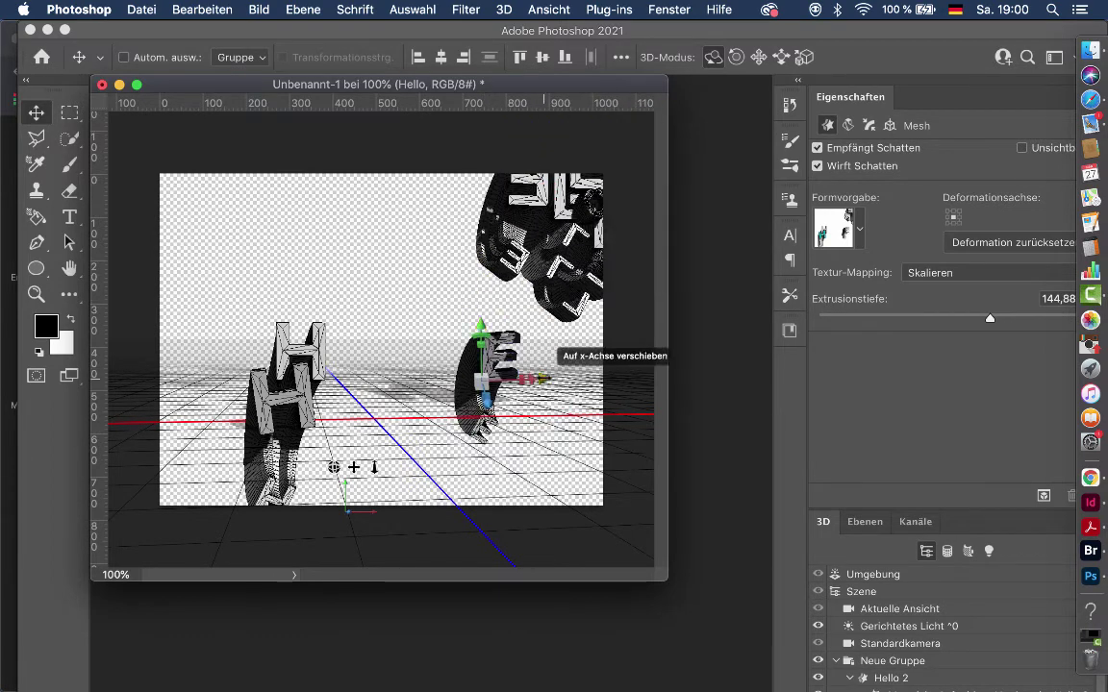
drag(550, 382, 389, 384)
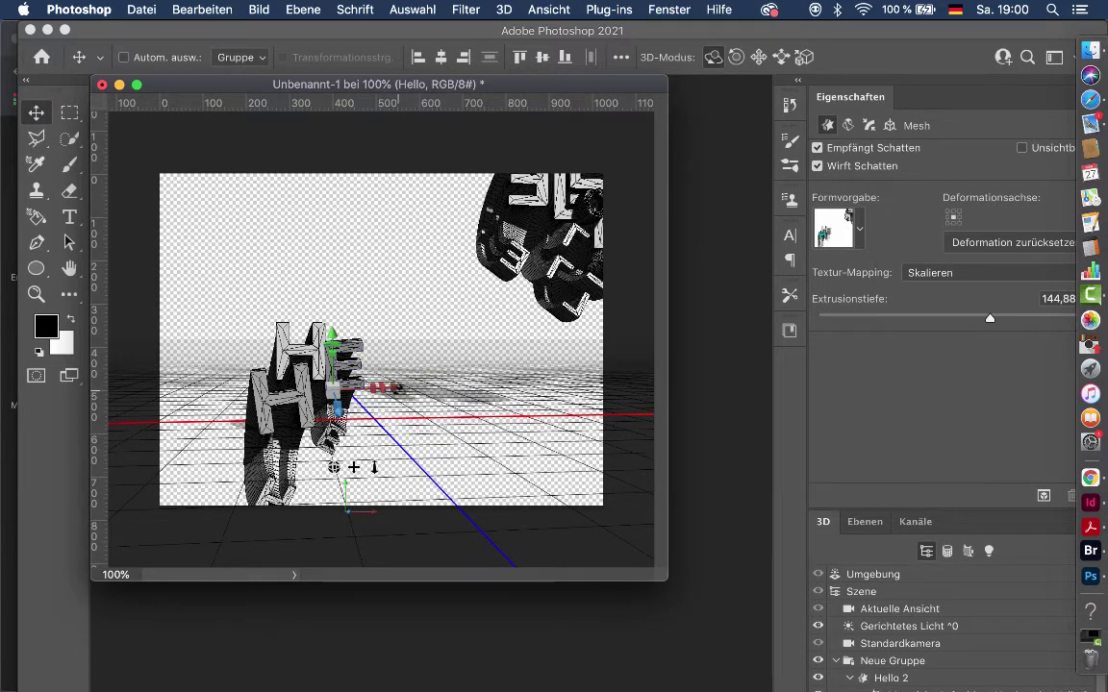
drag(396, 386, 401, 386)
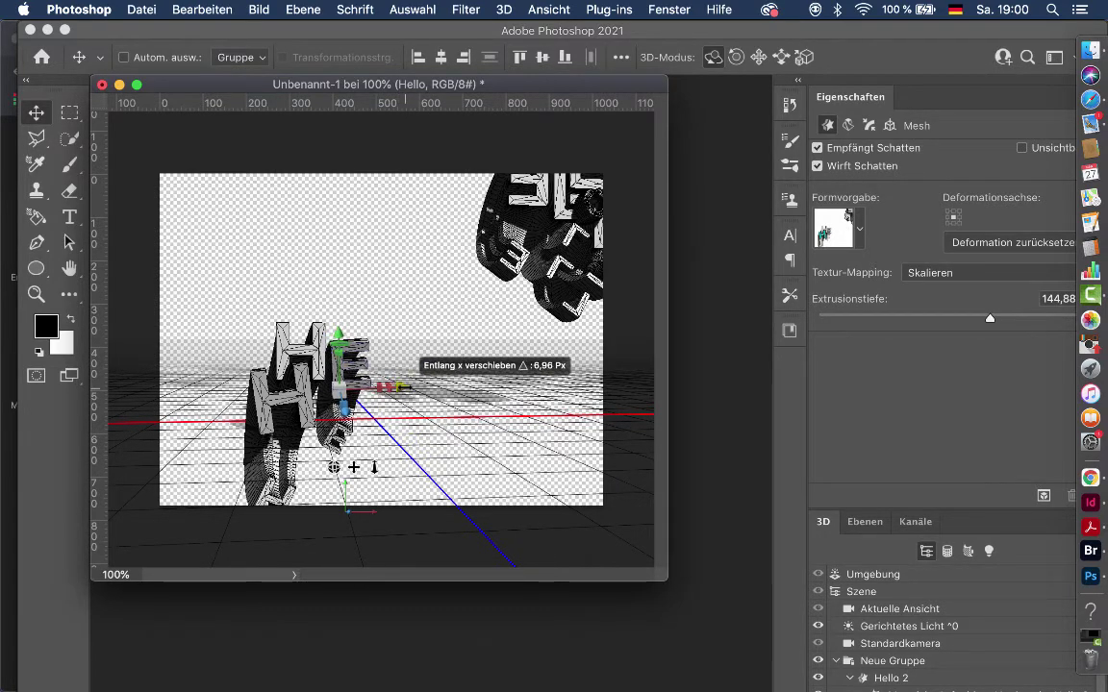
Step: Bring the next letter down to the ground, position it in depth and tilt it slightly
click(471, 175)
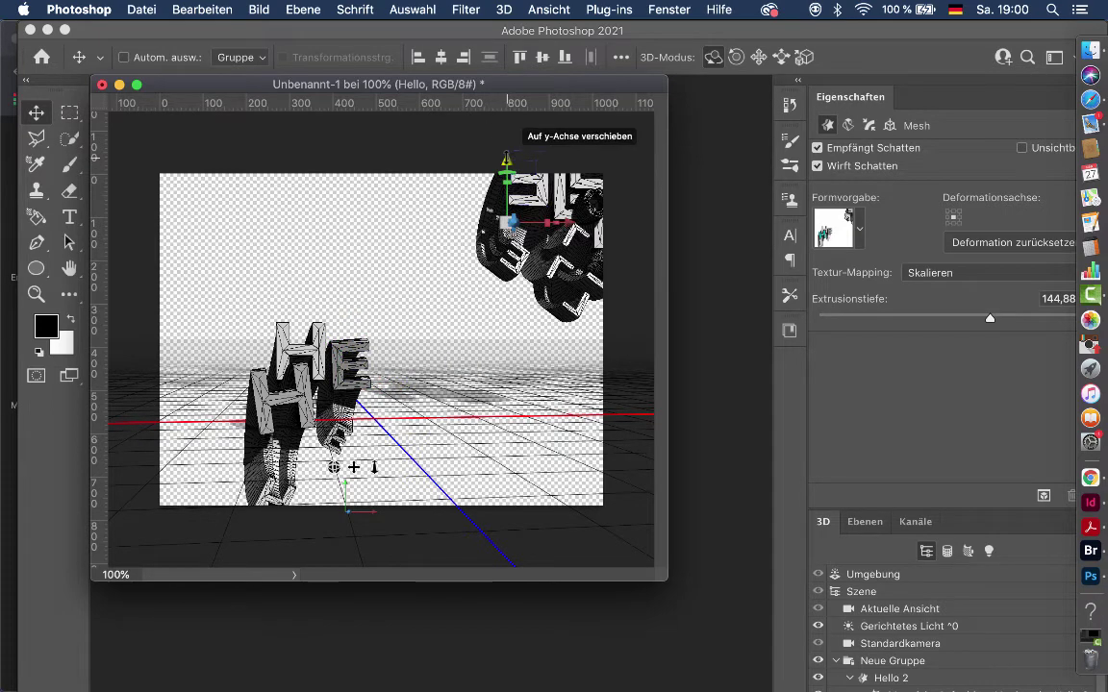
drag(507, 156, 506, 296)
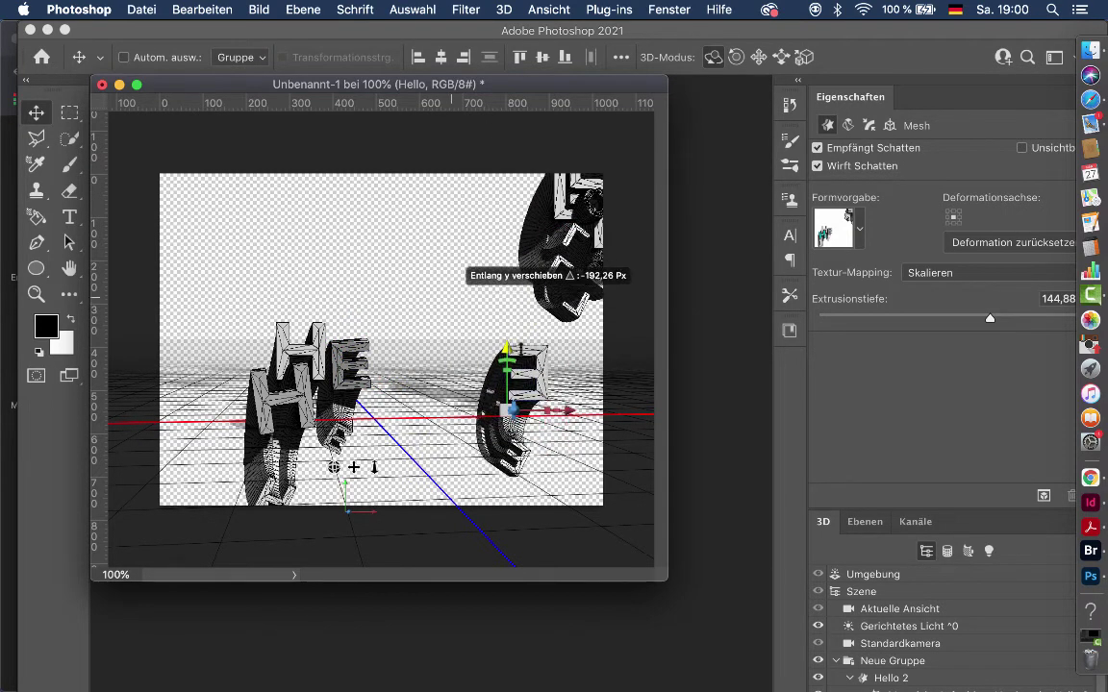
drag(569, 411, 433, 413)
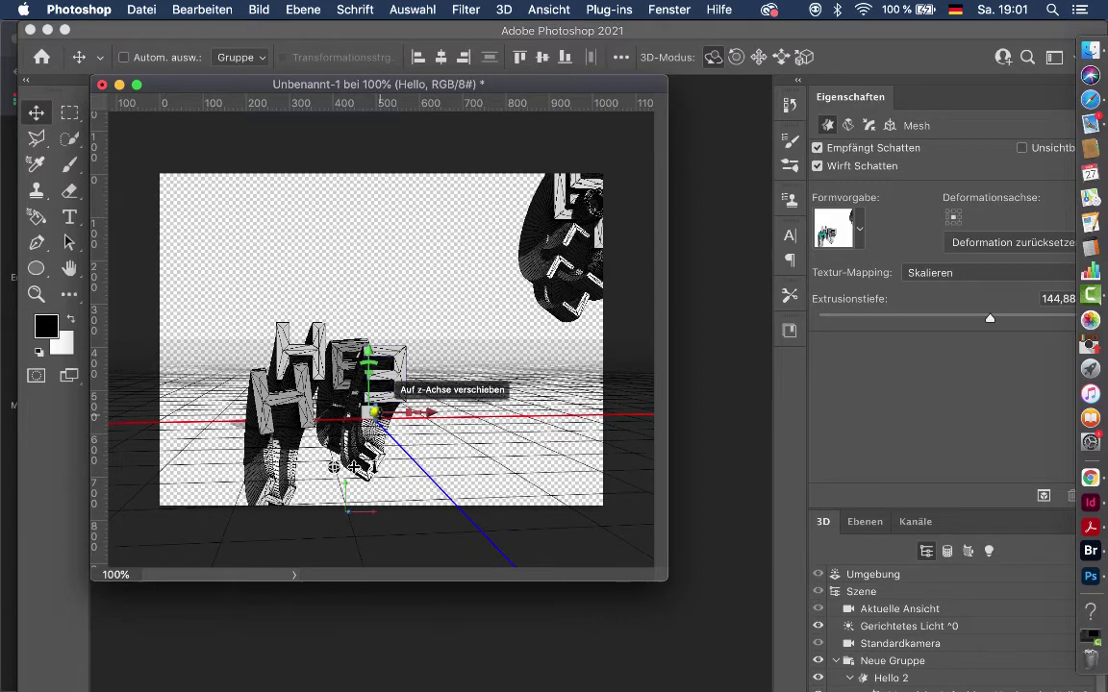
mouse_move(376, 384)
mouse_down()
mouse_move(377, 333)
mouse_move(405, 419)
mouse_move(344, 392)
mouse_up()
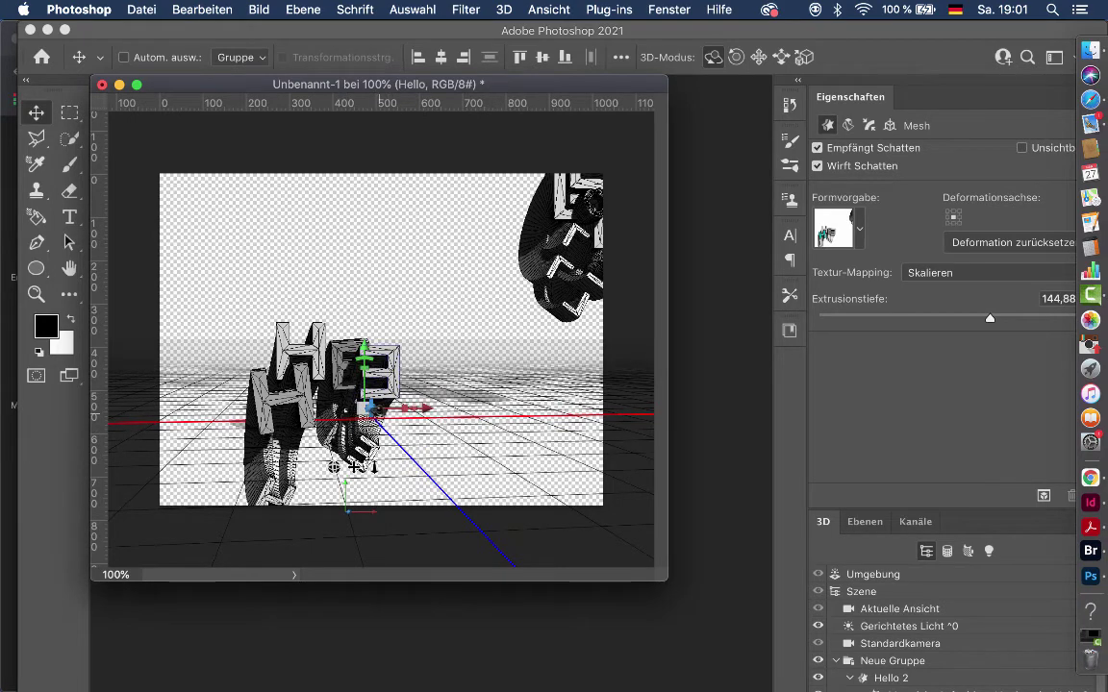
mouse_move(380, 370)
mouse_down()
mouse_move(333, 348)
mouse_move(421, 412)
mouse_move(415, 404)
mouse_up()
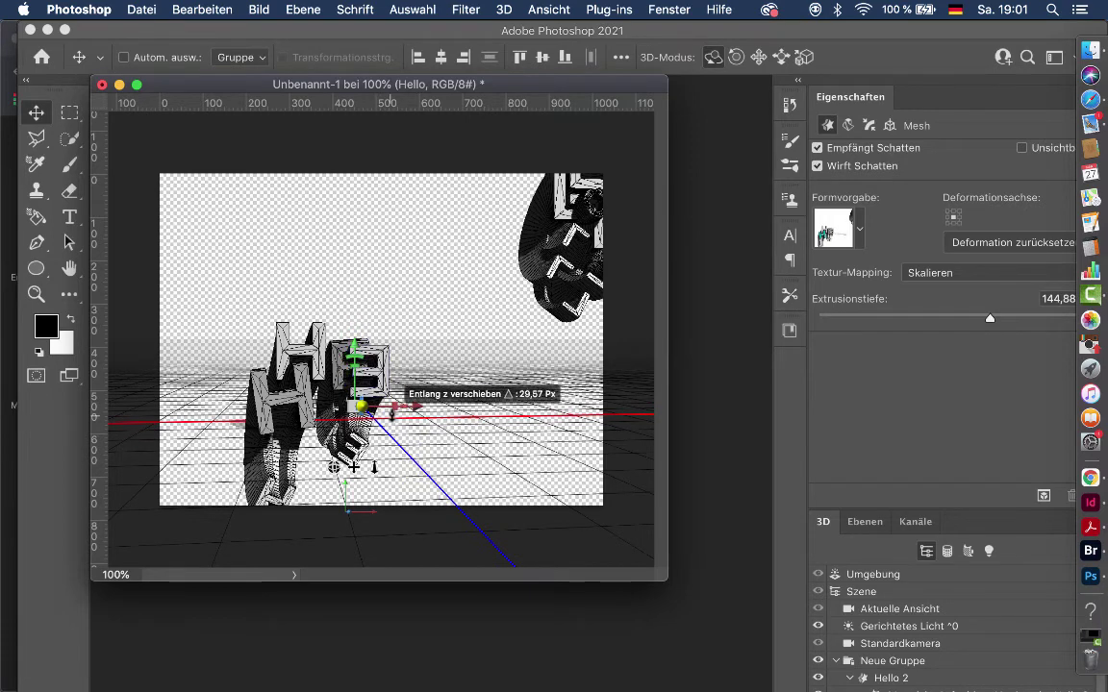
mouse_move(374, 402)
mouse_down()
mouse_move(402, 408)
mouse_move(383, 409)
mouse_move(403, 398)
mouse_move(375, 398)
mouse_up()
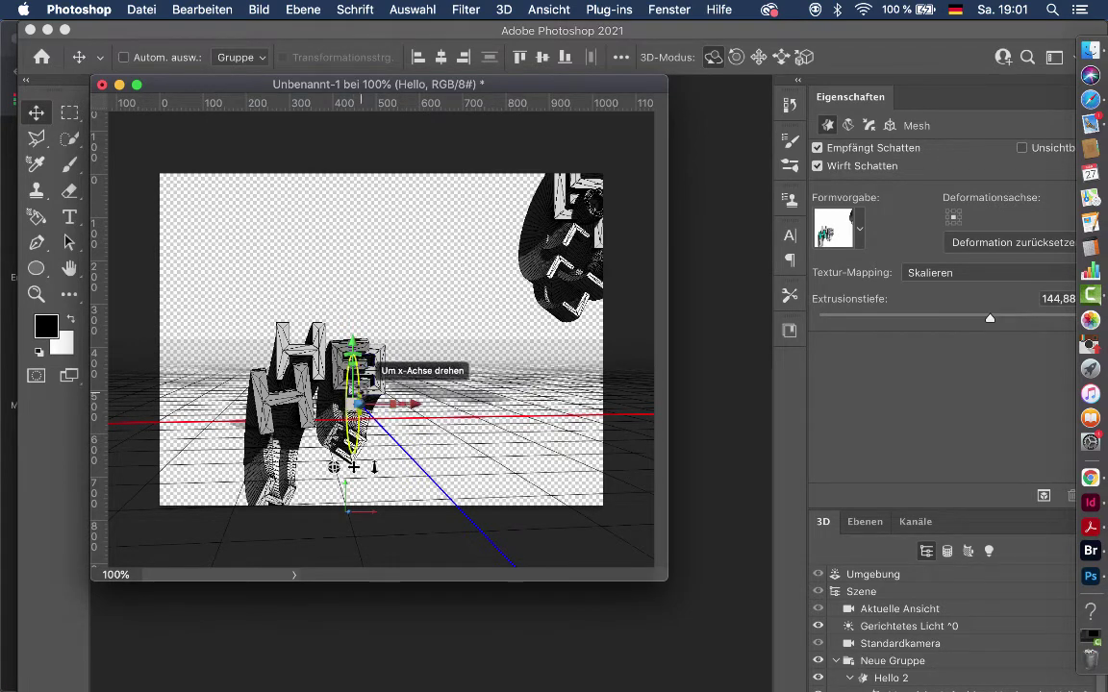
mouse_move(364, 380)
mouse_down()
mouse_move(361, 358)
mouse_move(373, 395)
mouse_move(373, 386)
mouse_up()
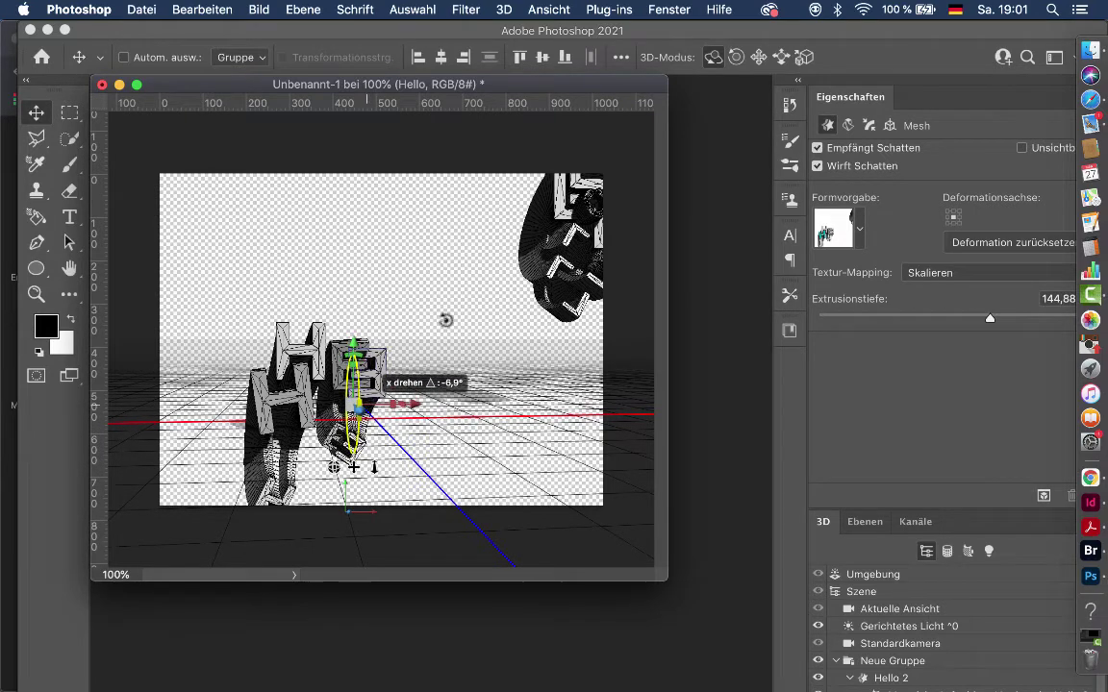
click(557, 240)
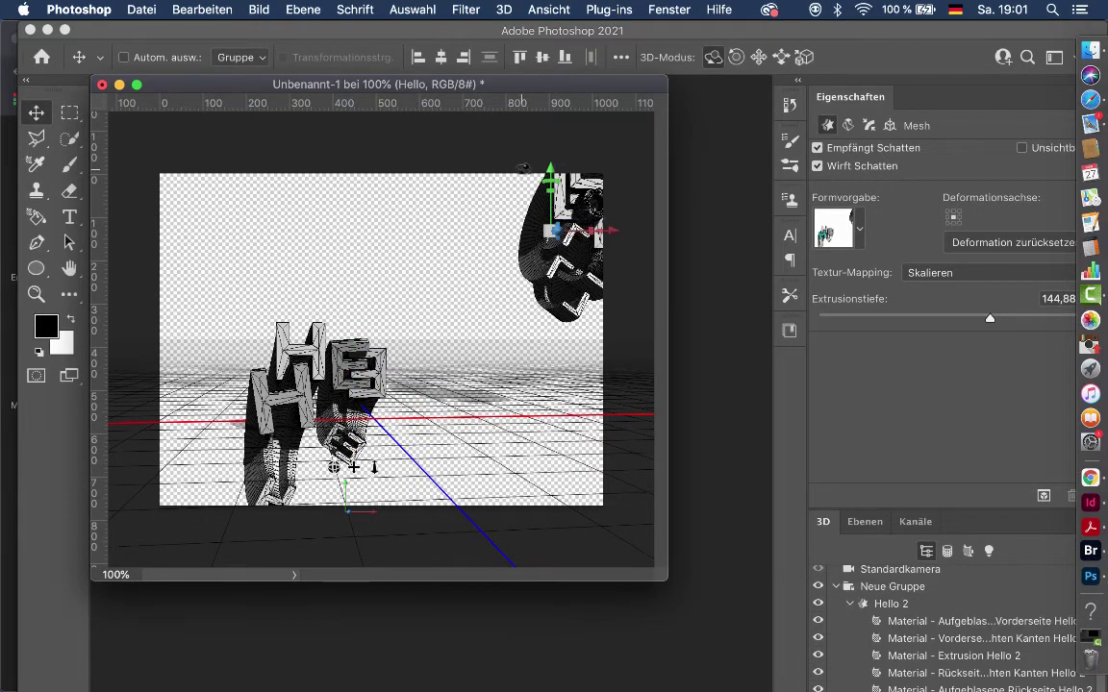
Step: Lower another upper-right letter and set it on the ground beside the HE
drag(550, 171, 533, 298)
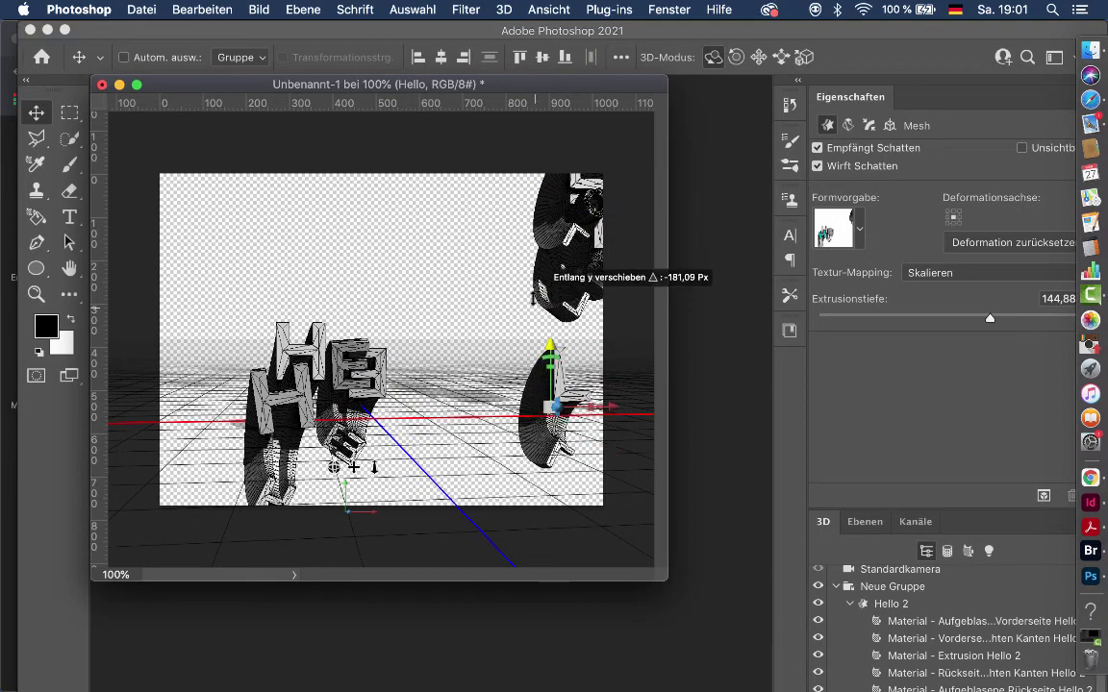
drag(614, 406, 464, 405)
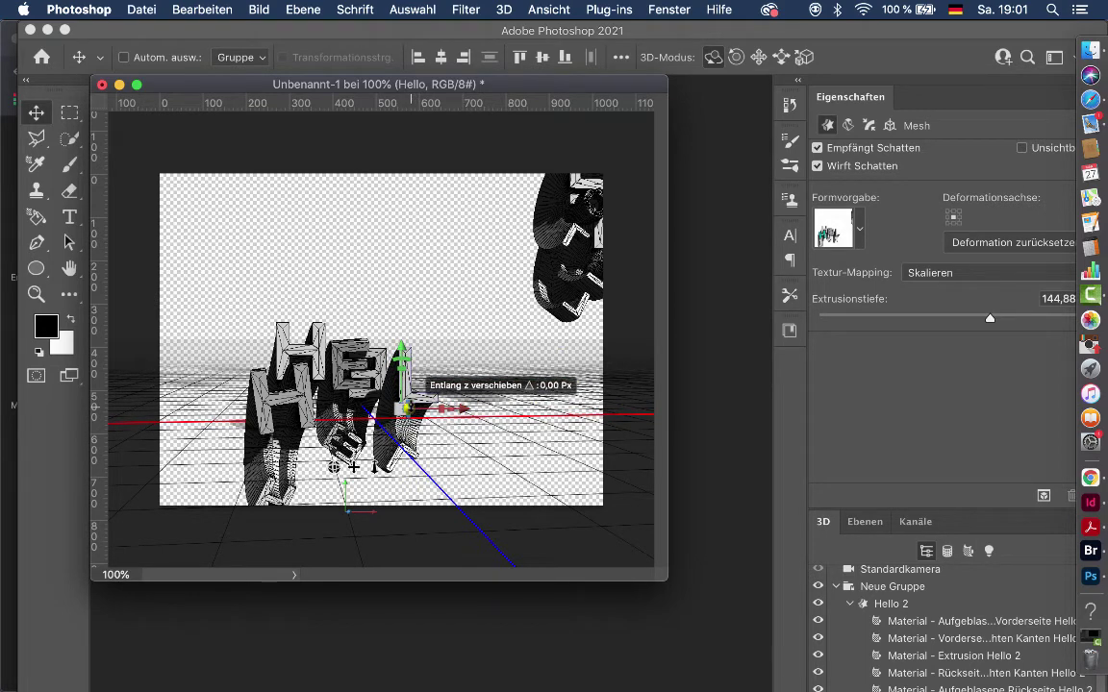
mouse_move(409, 407)
mouse_down()
mouse_move(417, 415)
mouse_move(362, 392)
mouse_up()
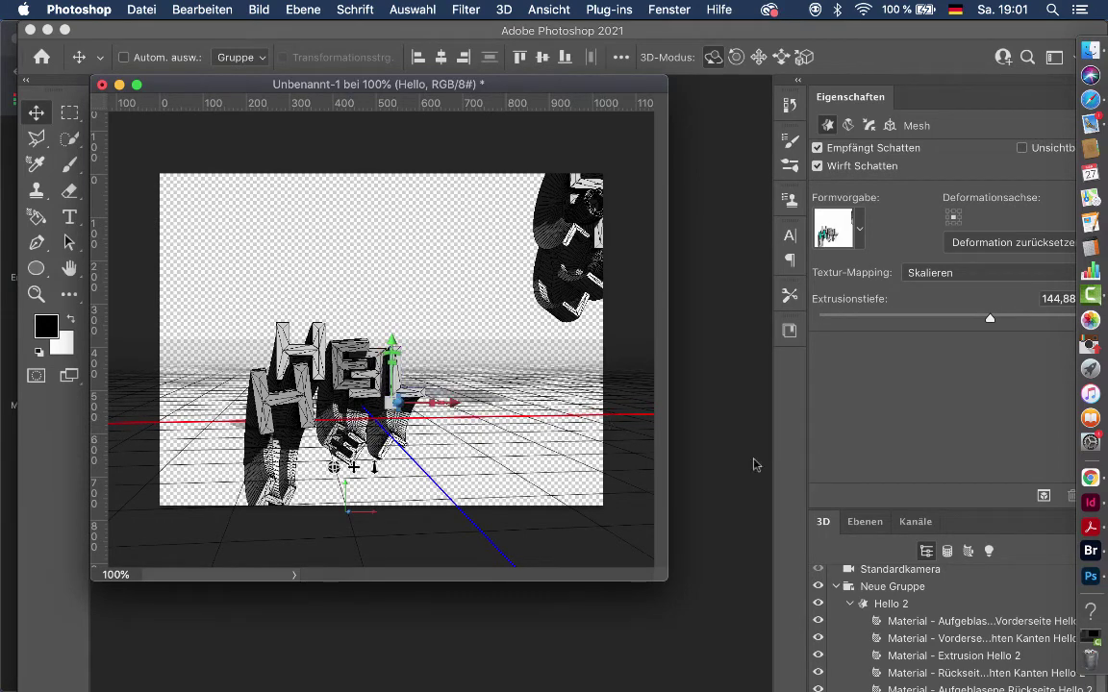
Step: Float the 3D scene list, collapse Hello 3–7, select Hello 5 and reveal its Properties
drag(824, 524, 716, 139)
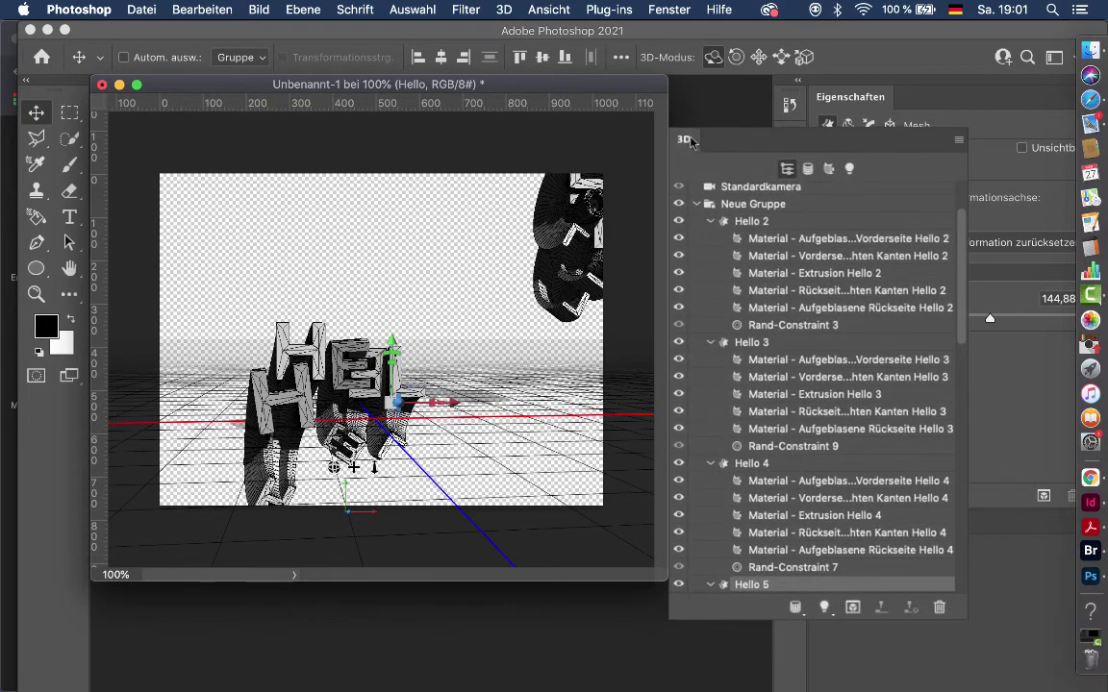
mouse_move(746, 630)
mouse_down()
mouse_move(745, 437)
mouse_move(739, 670)
mouse_up()
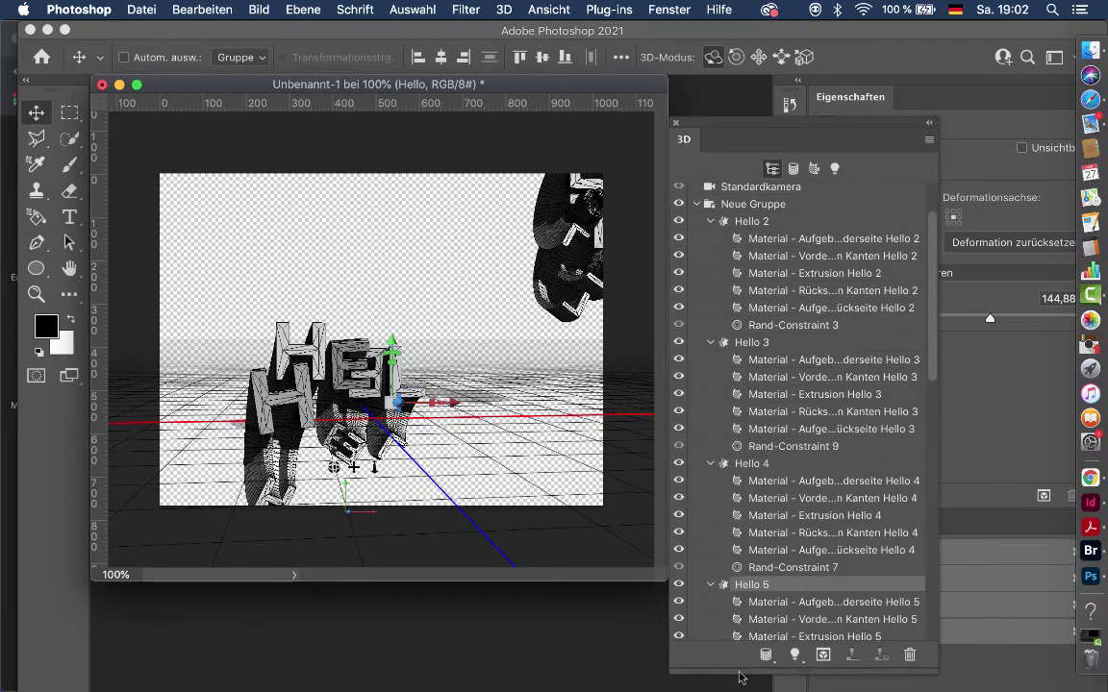
click(711, 465)
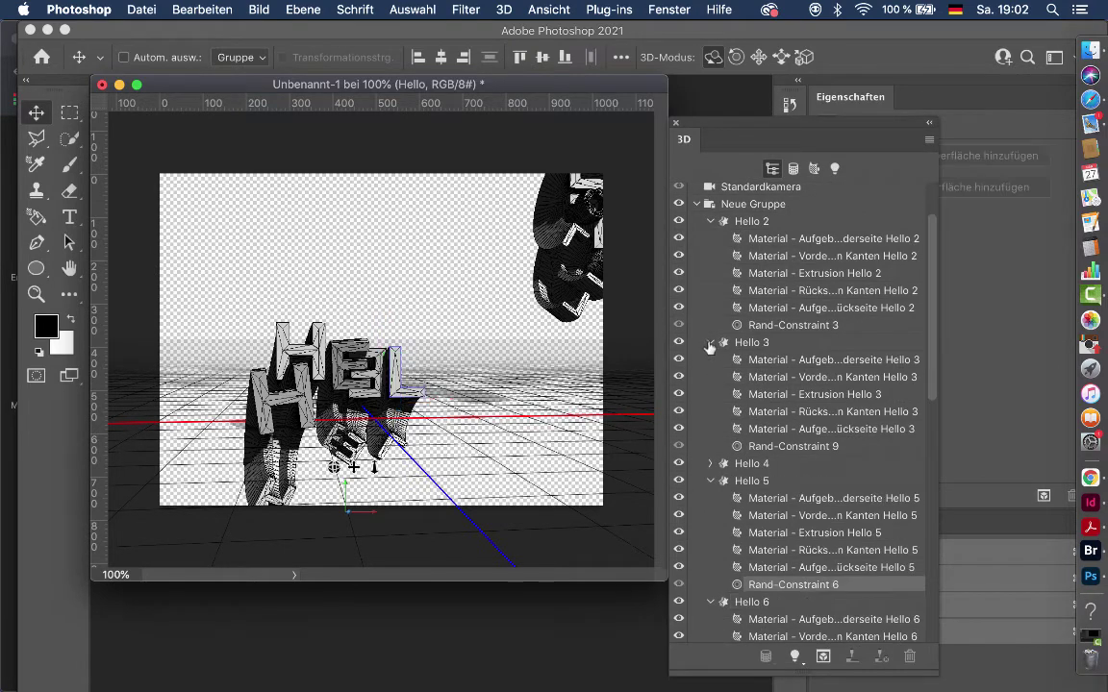
click(710, 344)
click(712, 222)
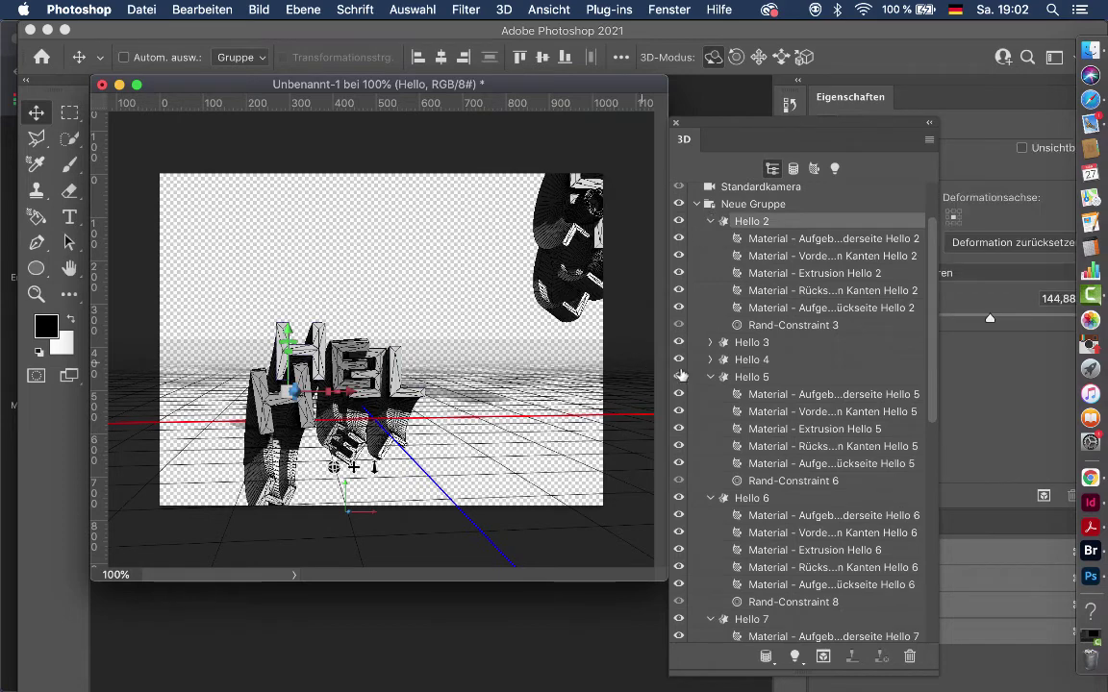
click(709, 377)
click(741, 377)
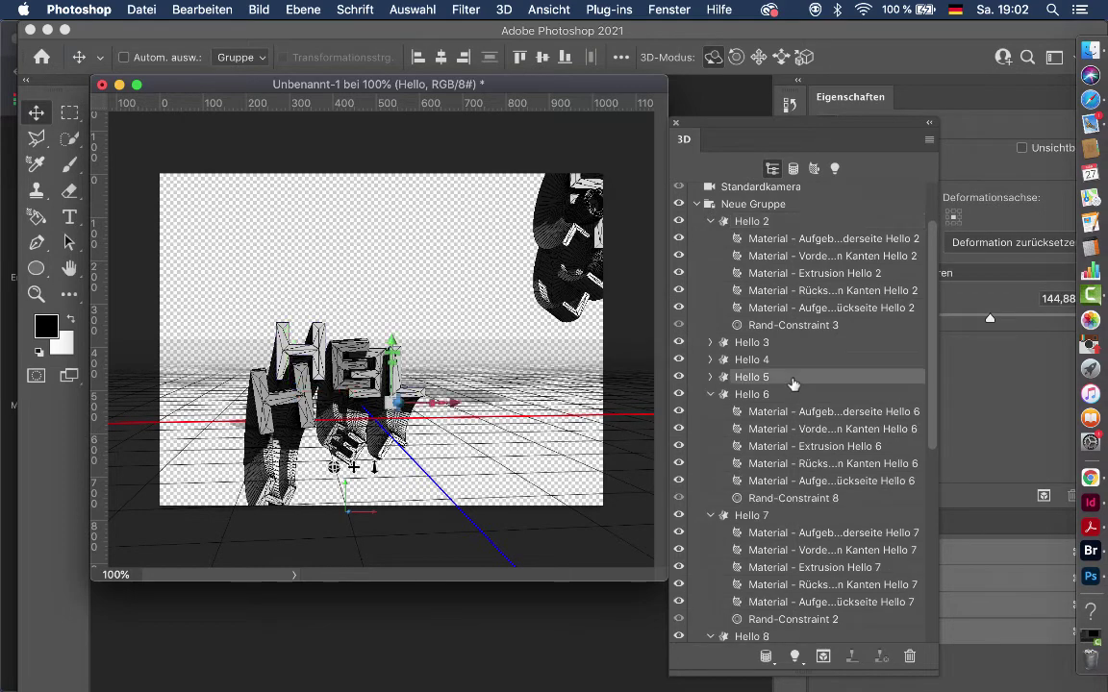
click(710, 394)
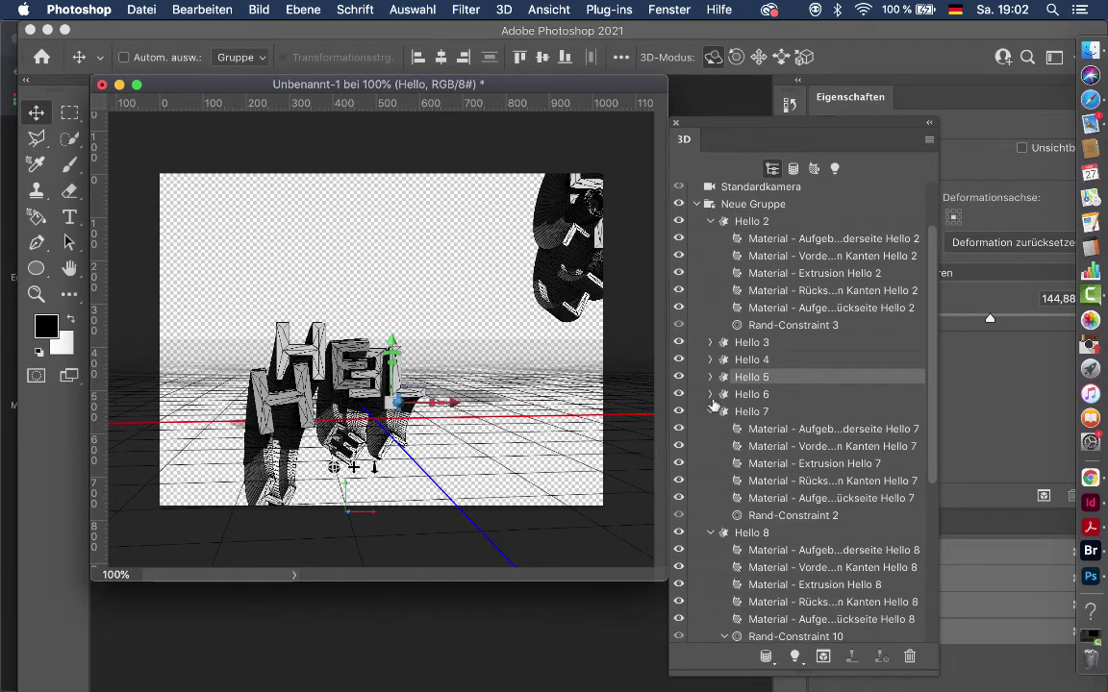
click(709, 411)
drag(662, 125, 725, 401)
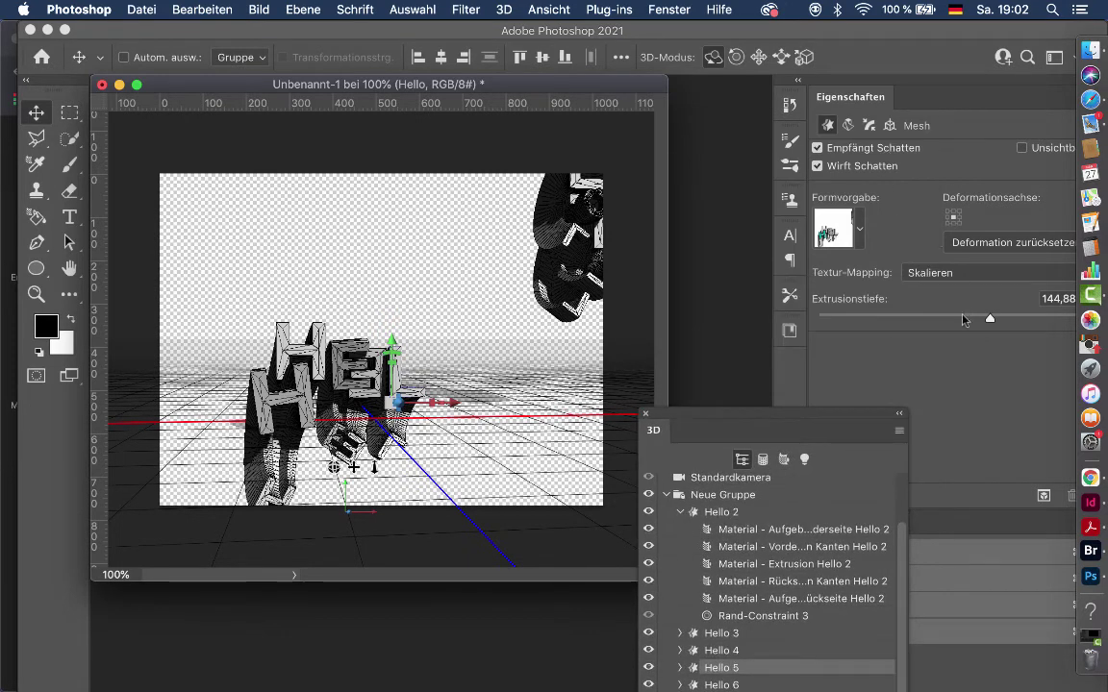
Step: Bend the E with strong horizontal and vertical deform angles and extrusion depth 160,19
drag(990, 323, 993, 332)
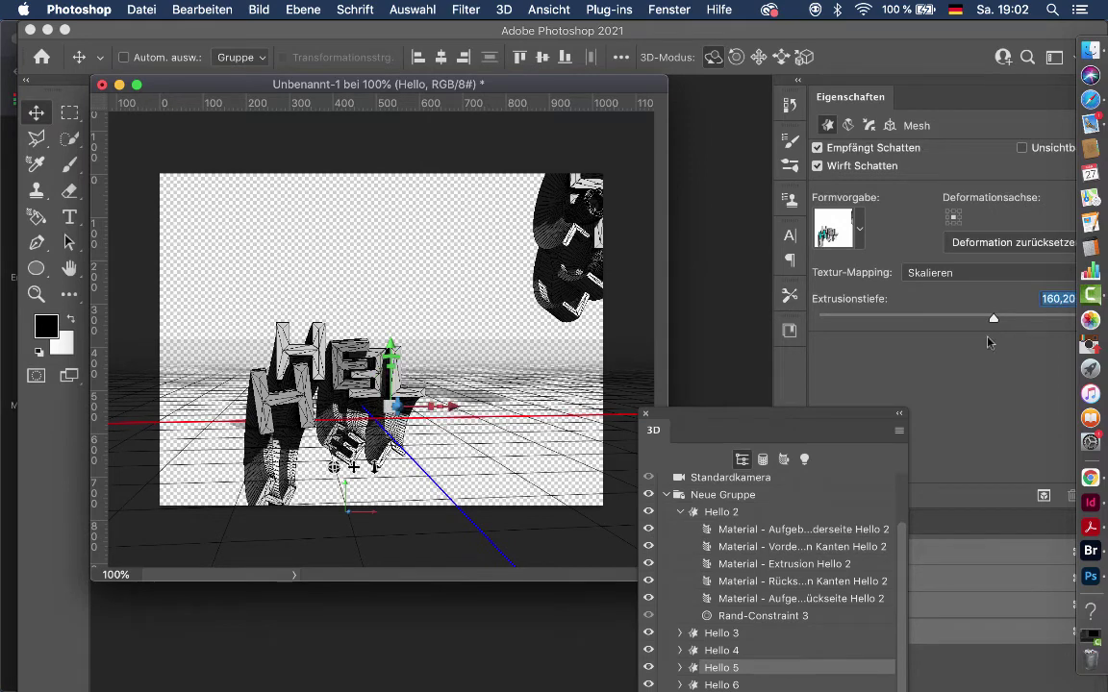
click(847, 125)
drag(832, 415, 696, 491)
drag(931, 420, 860, 411)
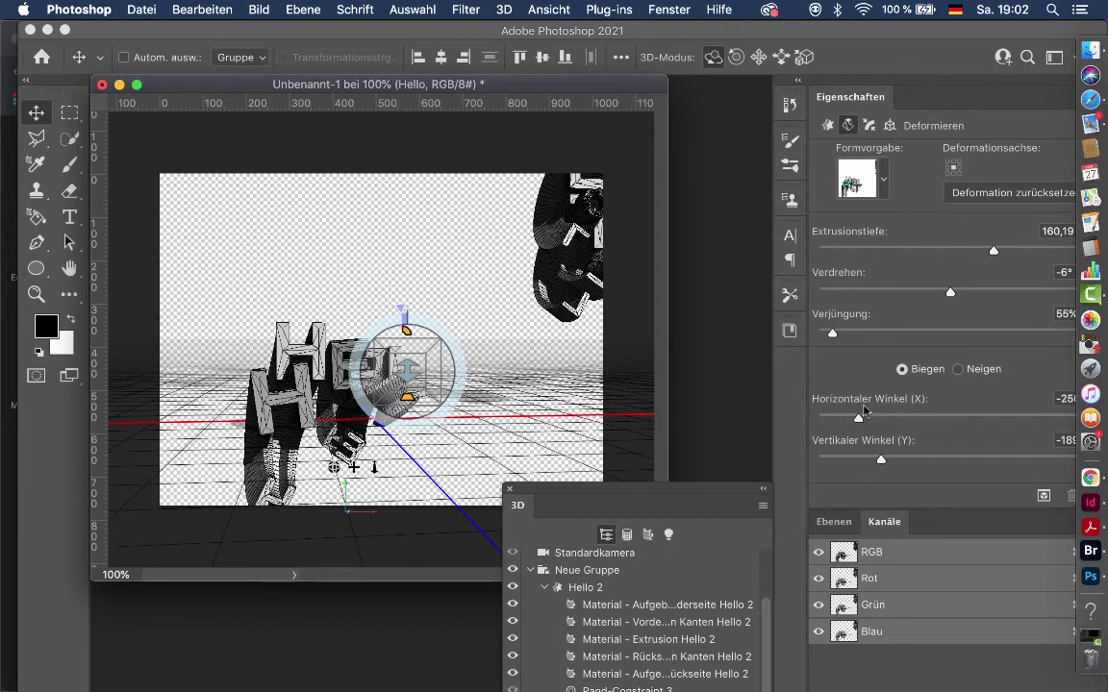
drag(886, 412, 900, 412)
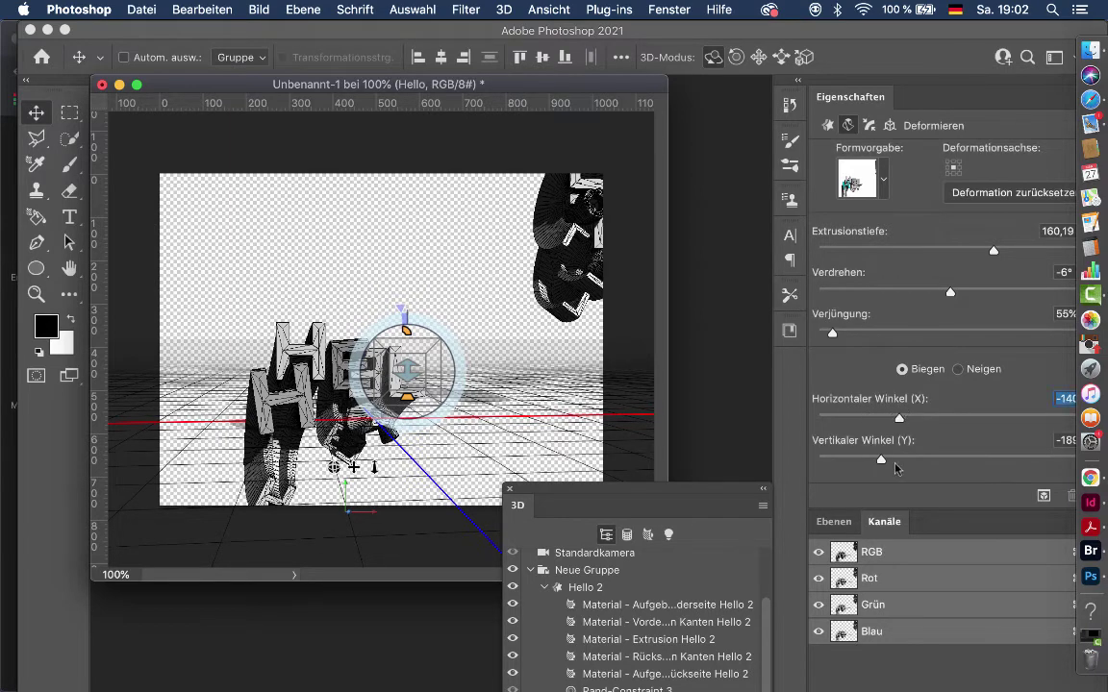
mouse_move(901, 465)
mouse_down()
mouse_move(857, 468)
mouse_move(901, 461)
mouse_up()
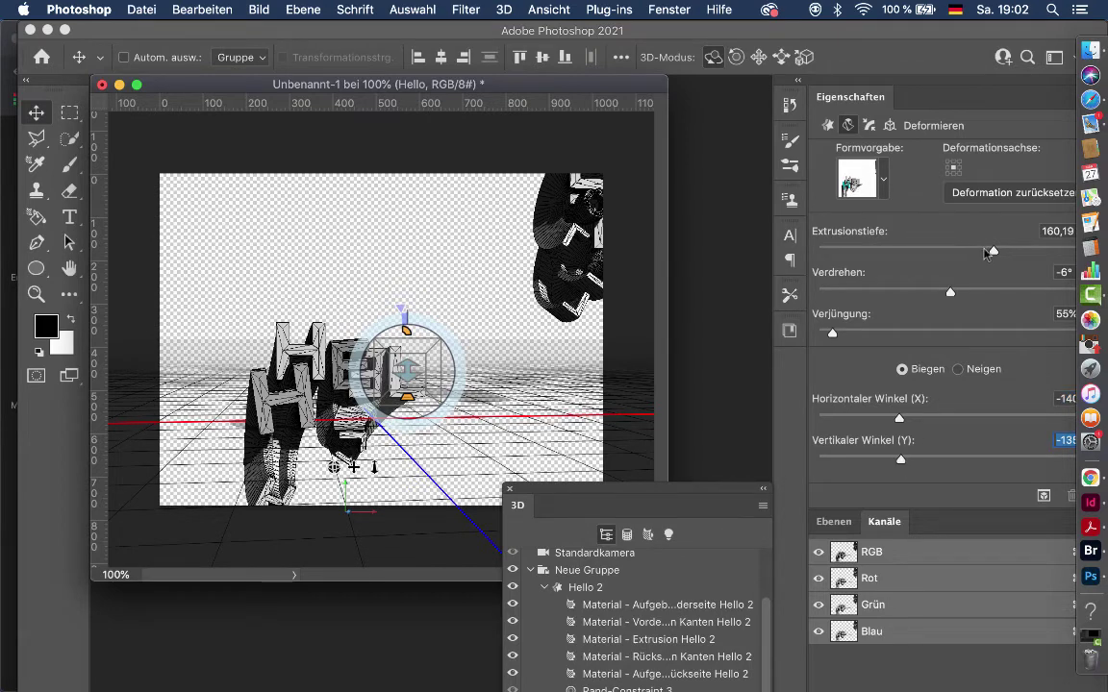
mouse_move(991, 253)
mouse_down()
mouse_move(967, 255)
mouse_move(986, 252)
mouse_up()
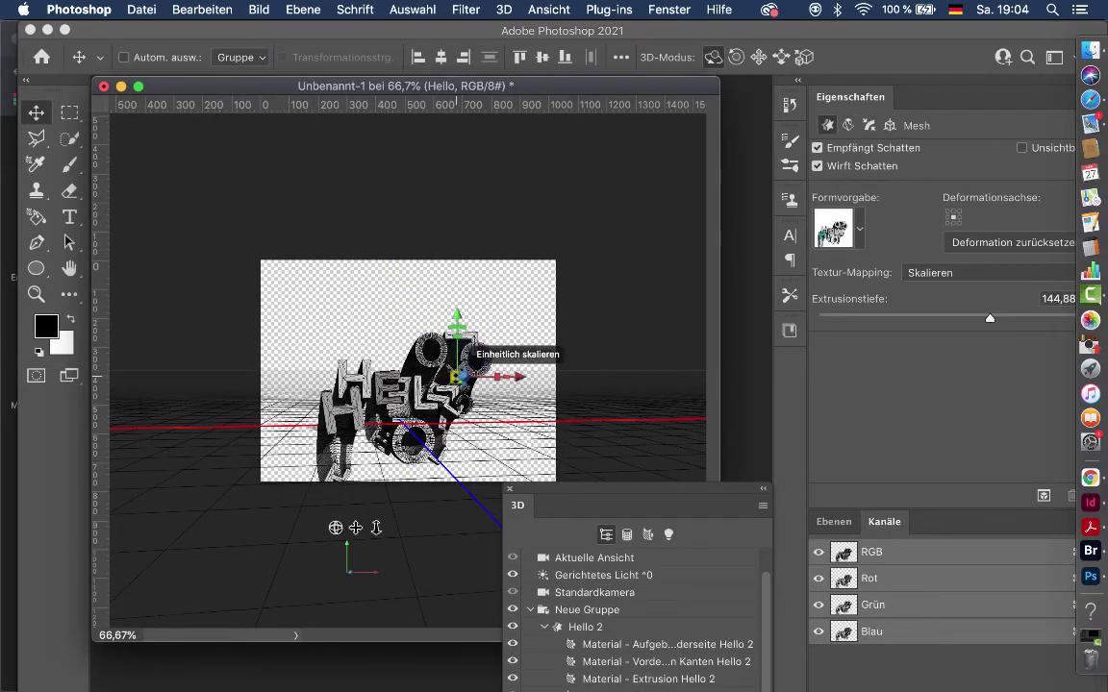
Step: Scale and raise the Neue Gruppe HELLO letters and tilt them 18,5° around z
mouse_move(454, 374)
mouse_down()
mouse_move(550, 323)
mouse_move(535, 336)
mouse_up()
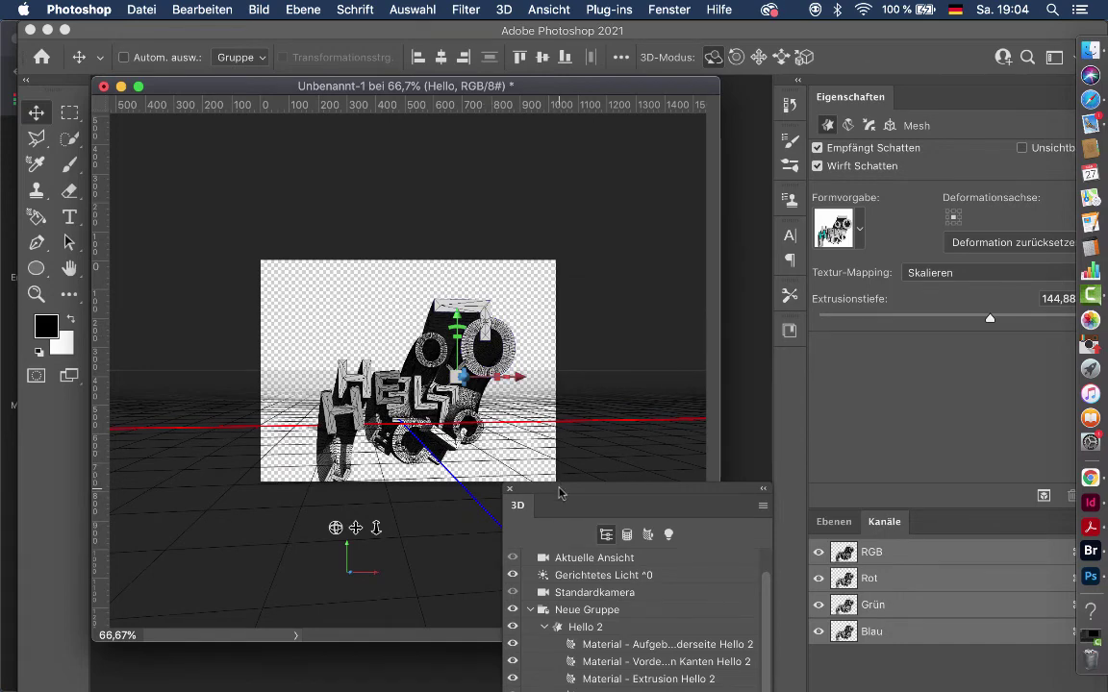
drag(560, 492, 622, 160)
click(593, 284)
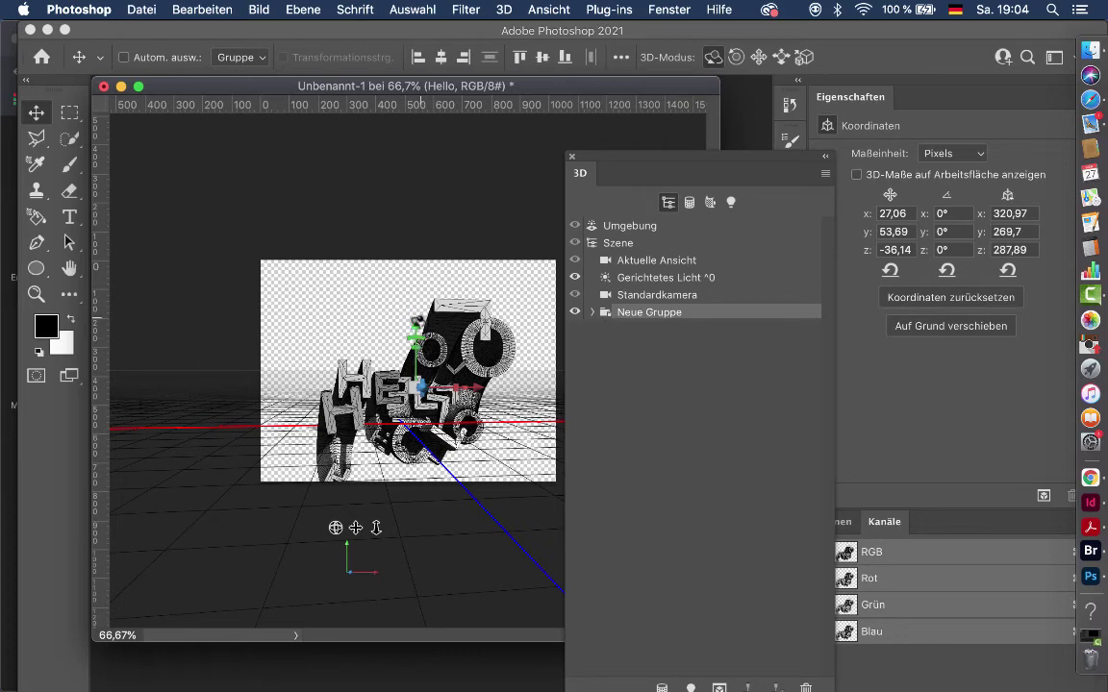
drag(415, 329, 416, 298)
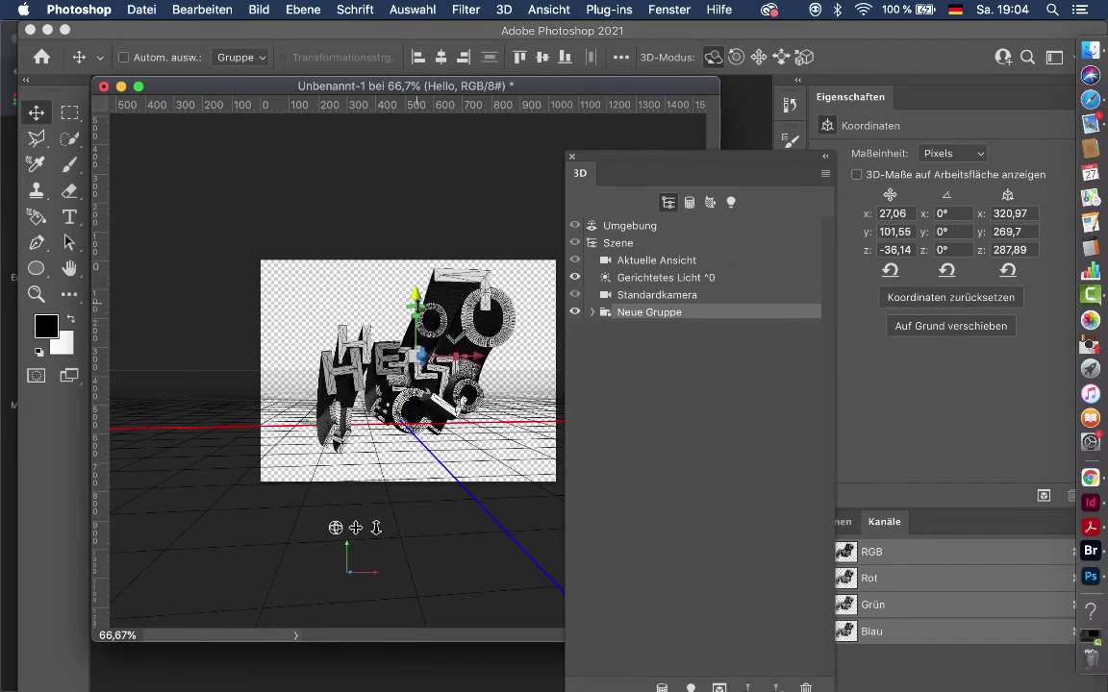
mouse_move(371, 316)
mouse_down()
mouse_move(480, 274)
mouse_move(440, 281)
mouse_move(445, 291)
mouse_up()
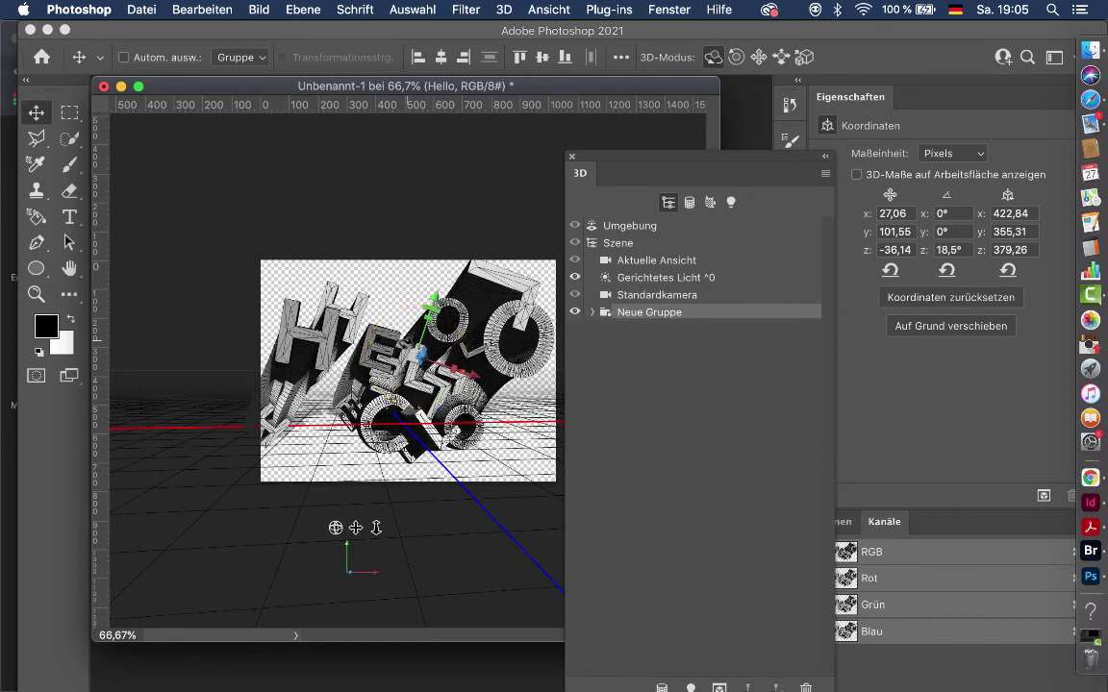
mouse_move(416, 354)
mouse_down()
mouse_move(415, 327)
mouse_move(415, 354)
mouse_up()
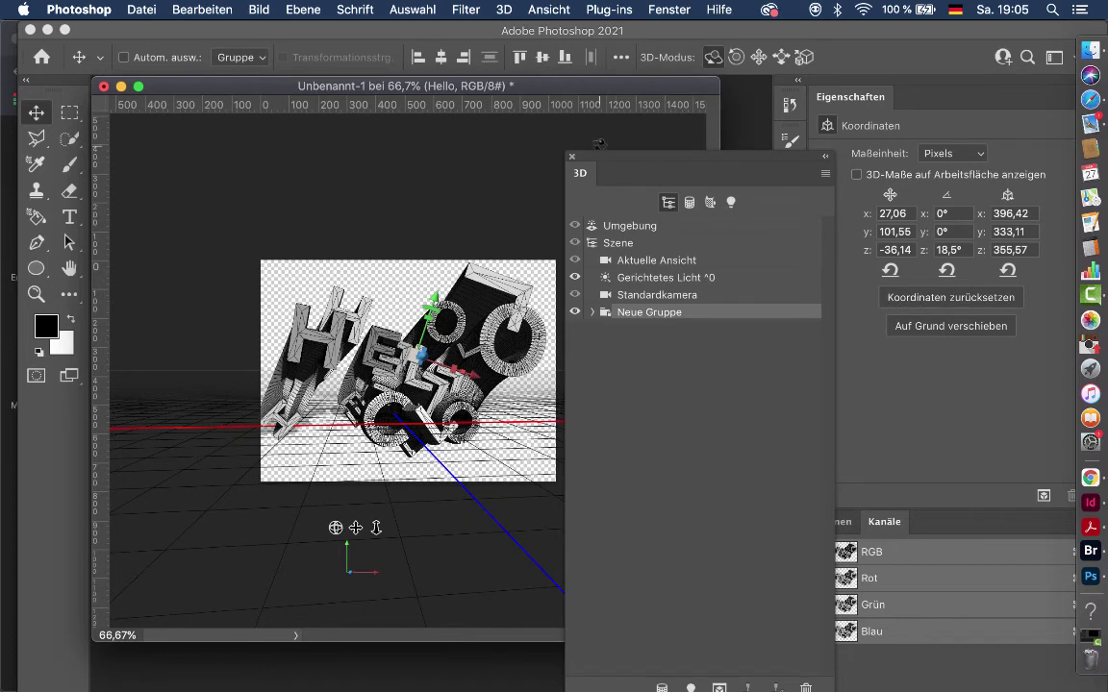
drag(593, 157, 649, 54)
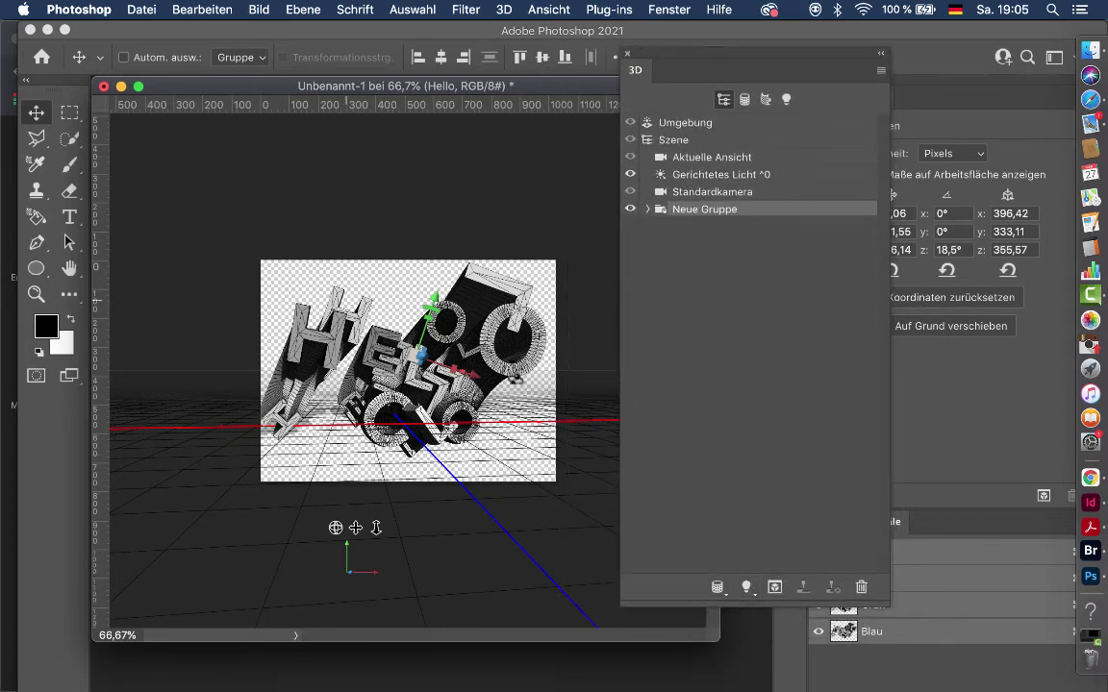
Step: Render the 3D scene to show the HELLO letters with hatched line shading
click(775, 588)
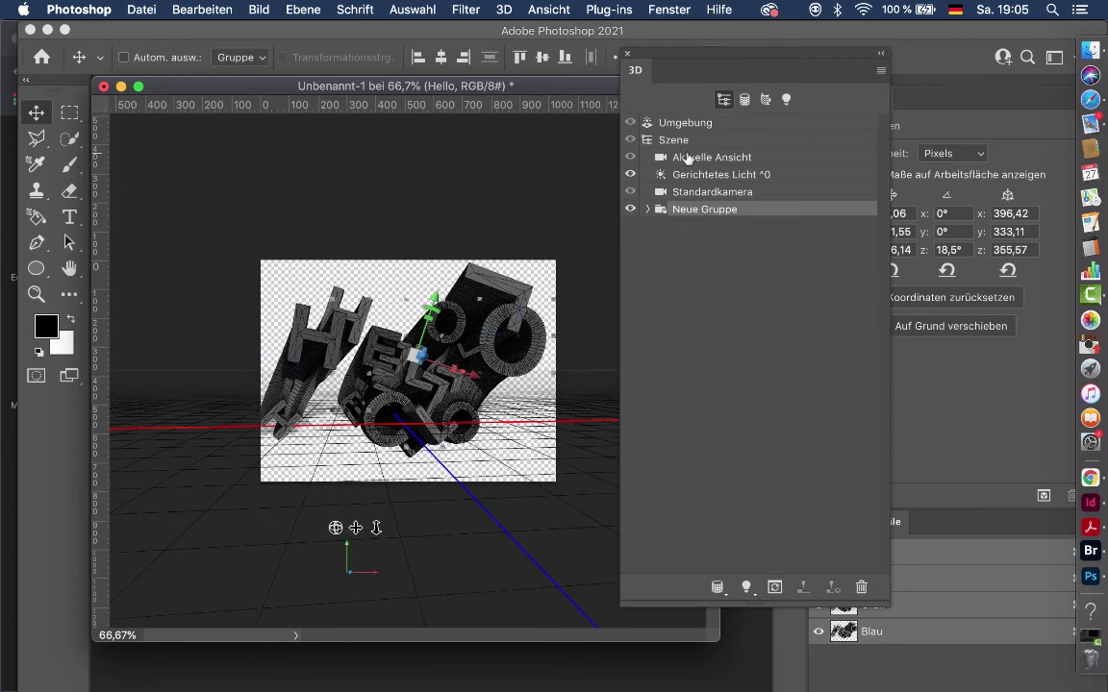
Step: Aim the directional light from the upper right and re-render the scene
click(712, 174)
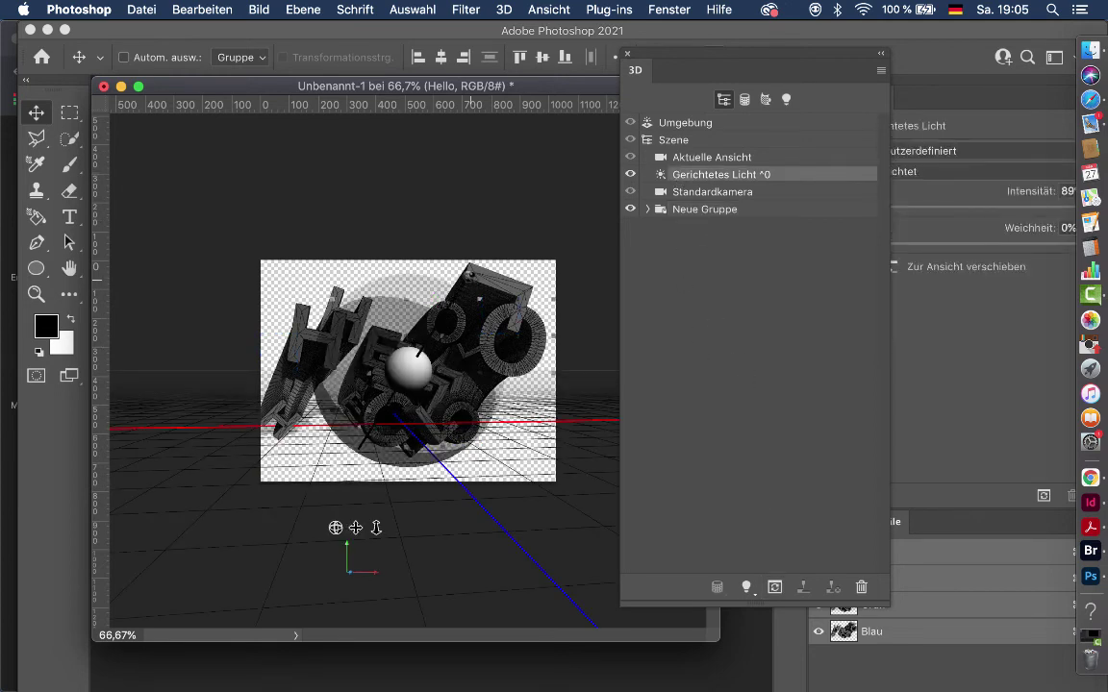
drag(424, 247, 394, 306)
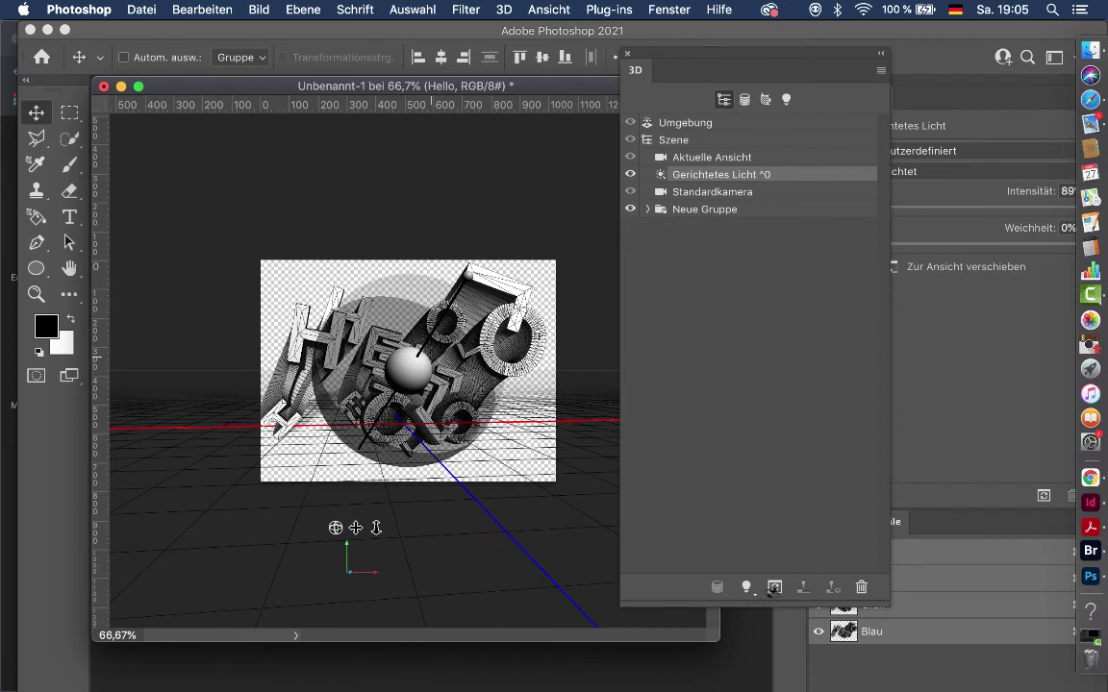
click(774, 588)
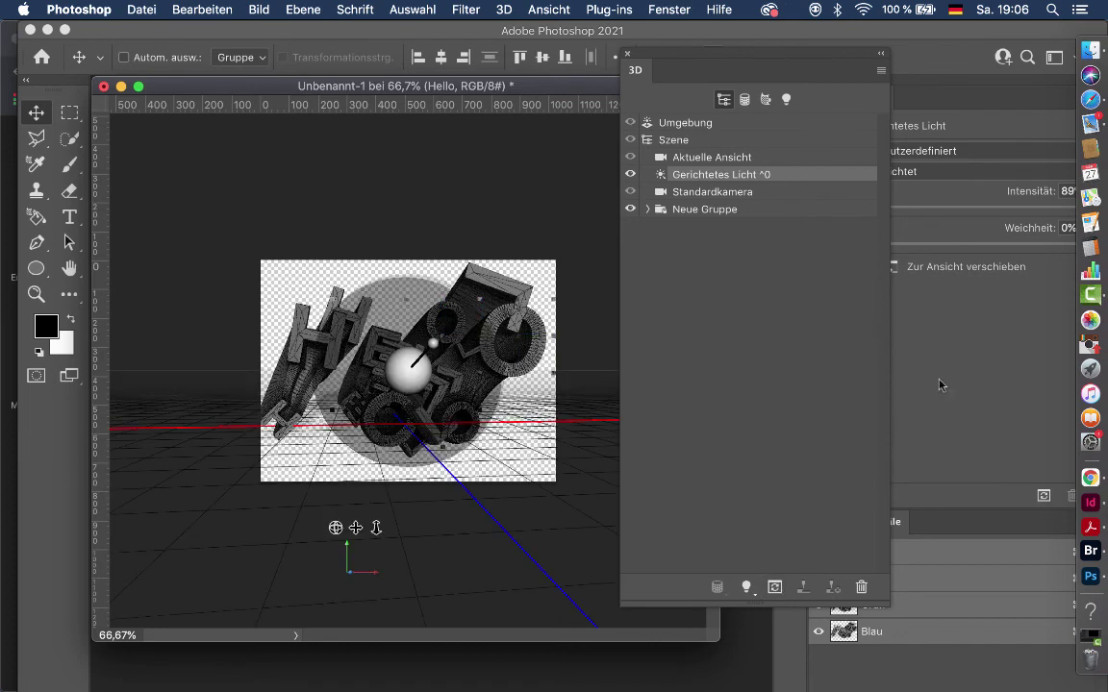
Step: Raise the directional light intensity from 89% to about 276% and re-render
drag(756, 58, 646, 376)
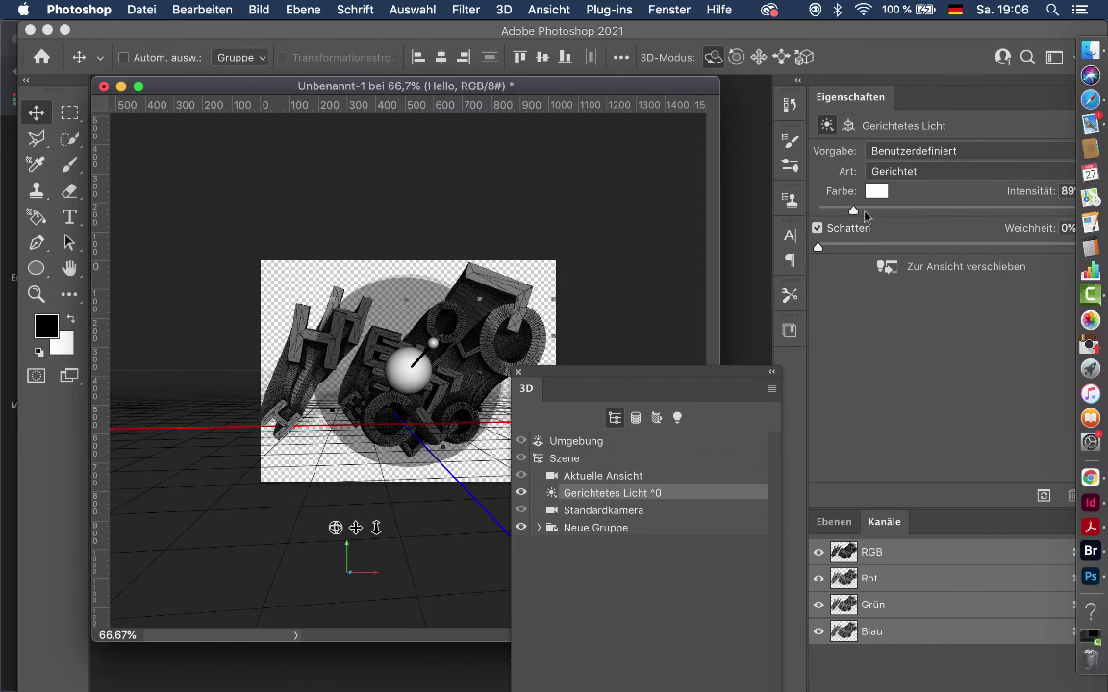
drag(864, 215, 890, 217)
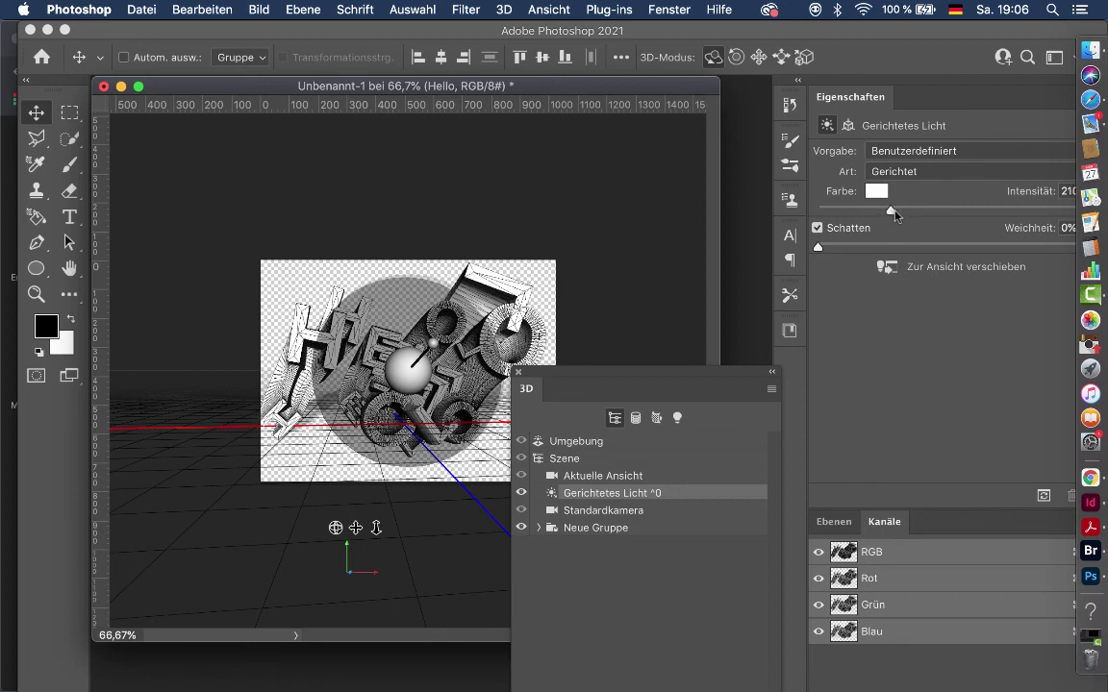
drag(905, 215, 923, 215)
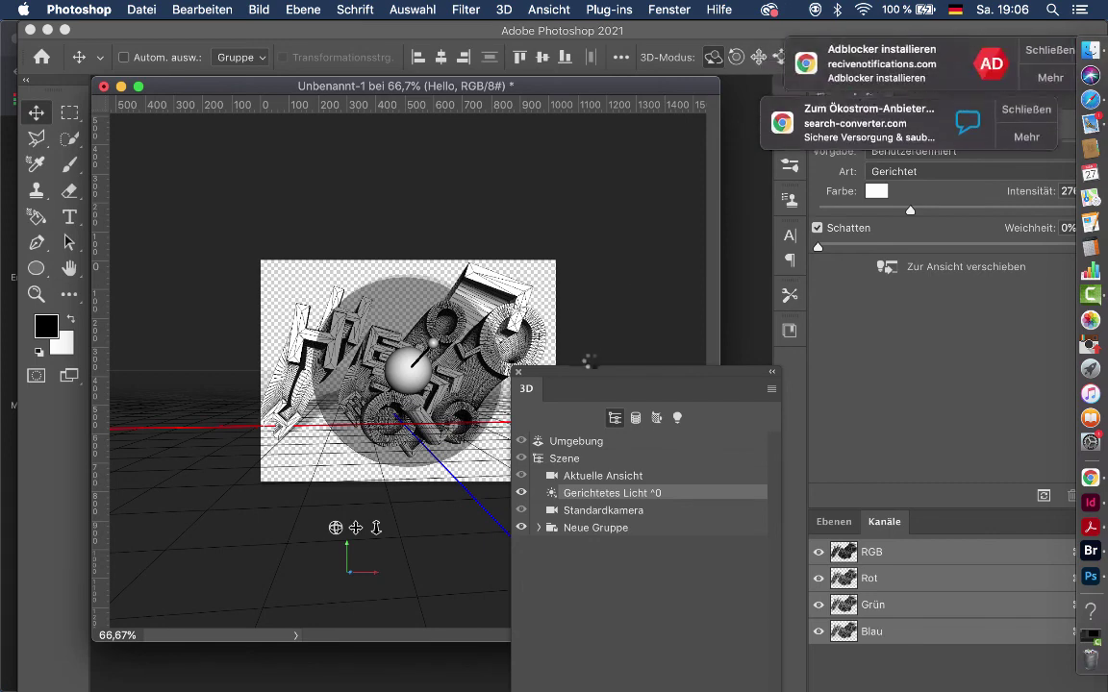
click(1026, 50)
click(1026, 50)
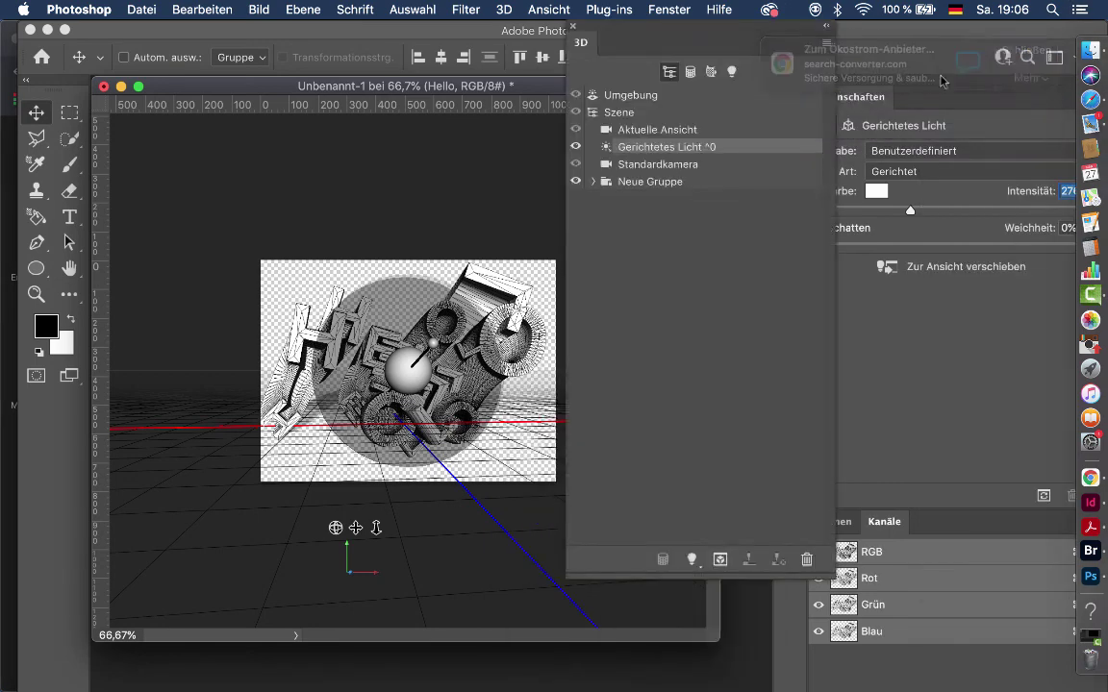
click(720, 559)
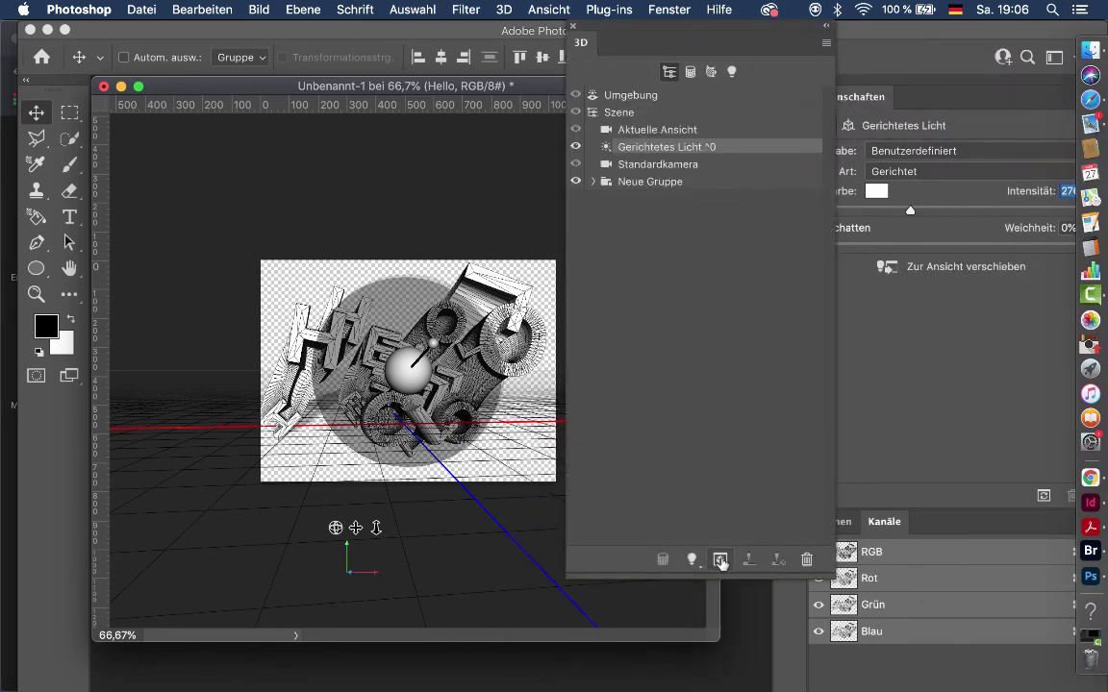